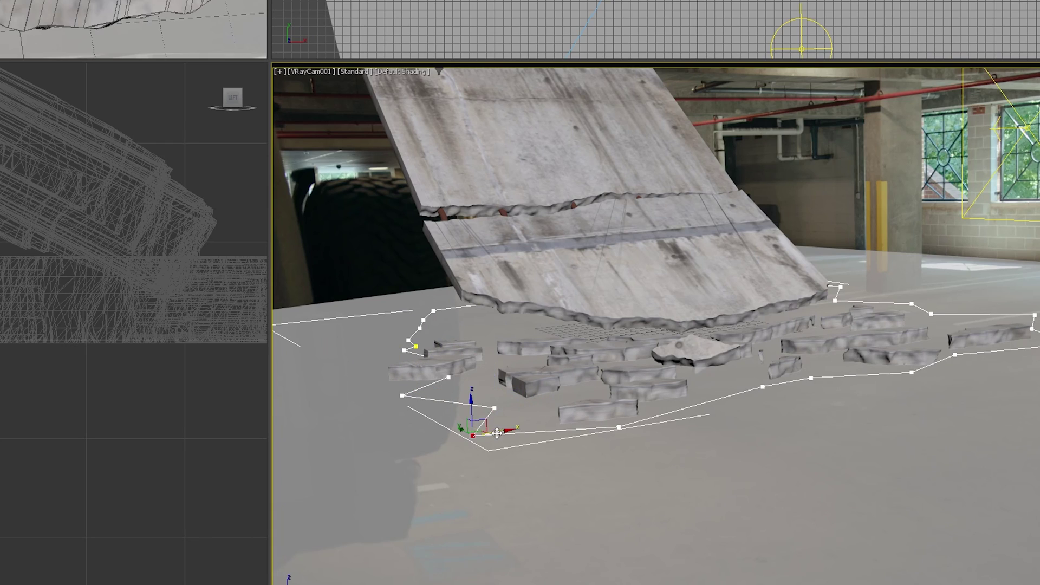
- Finish the closed line outline around the rubble area on the ground and adjust its vertices
click(899, 224)
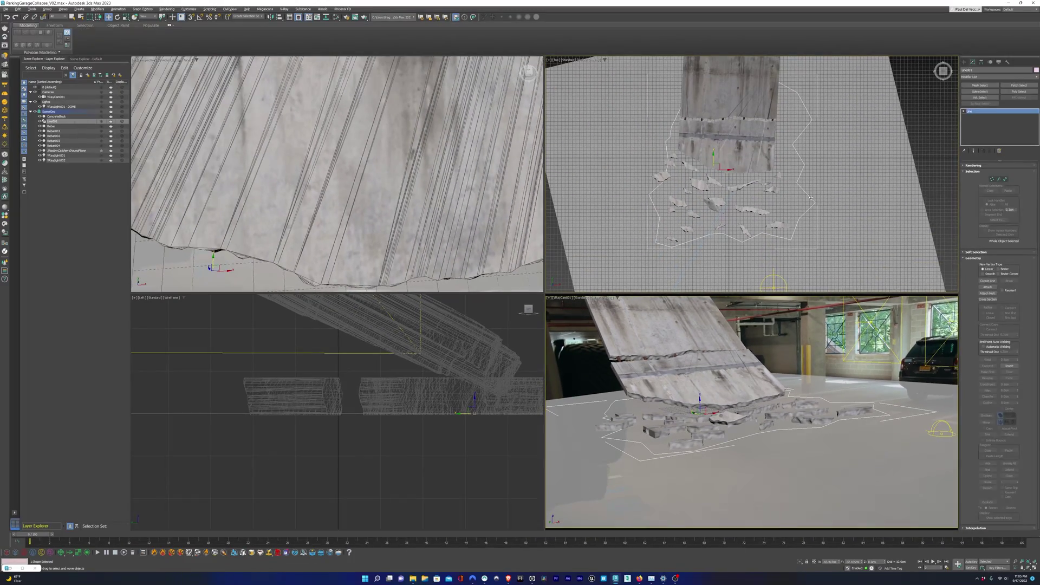
double_click(51, 122)
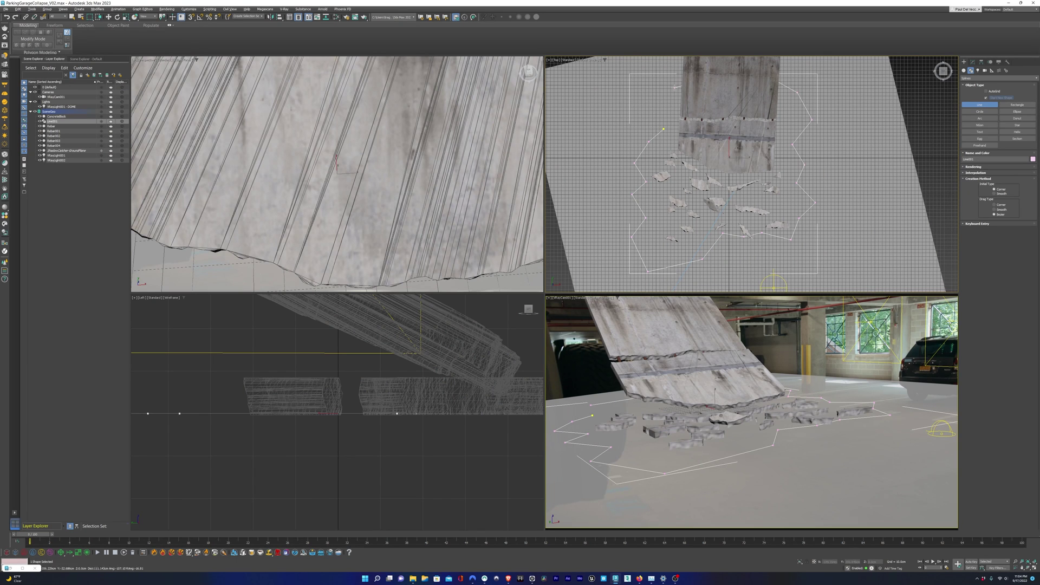
click(971, 62)
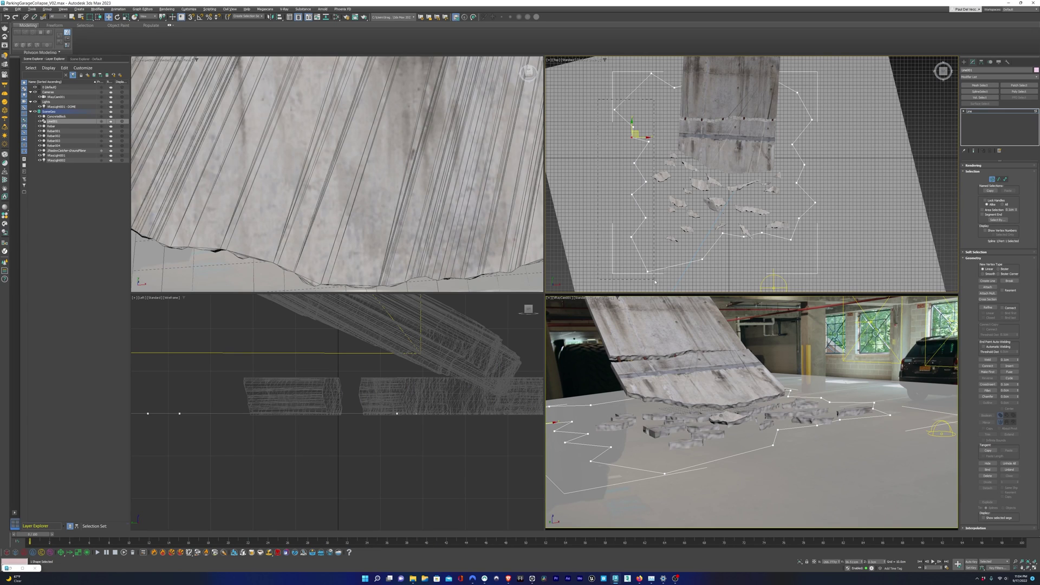
mouse_move(655, 281)
mouse_down()
mouse_move(646, 268)
mouse_move(656, 268)
mouse_up()
key(1)
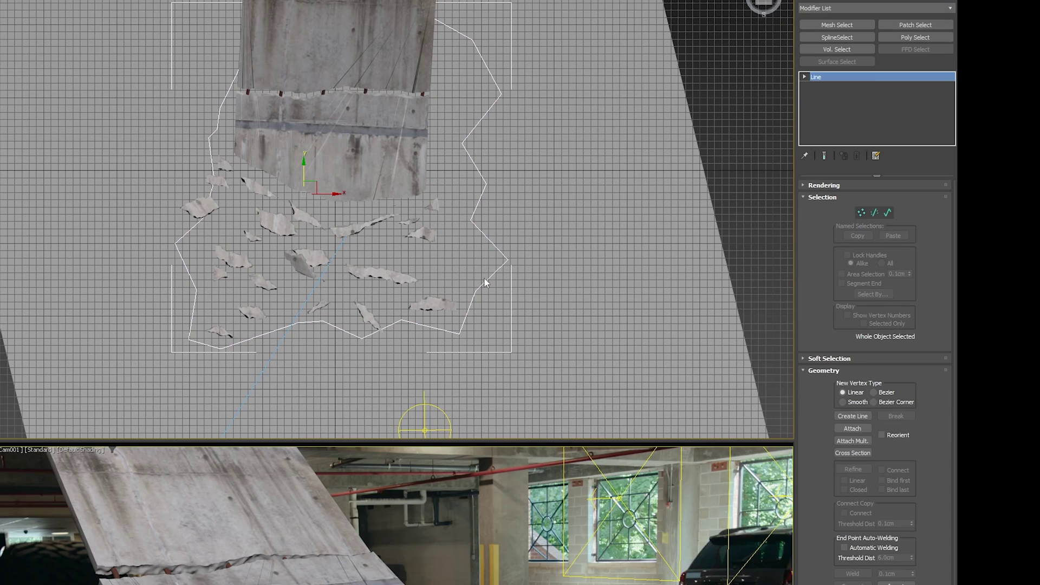
- Convert the outline around the rubble to an Editable Poly
right_click(805, 211)
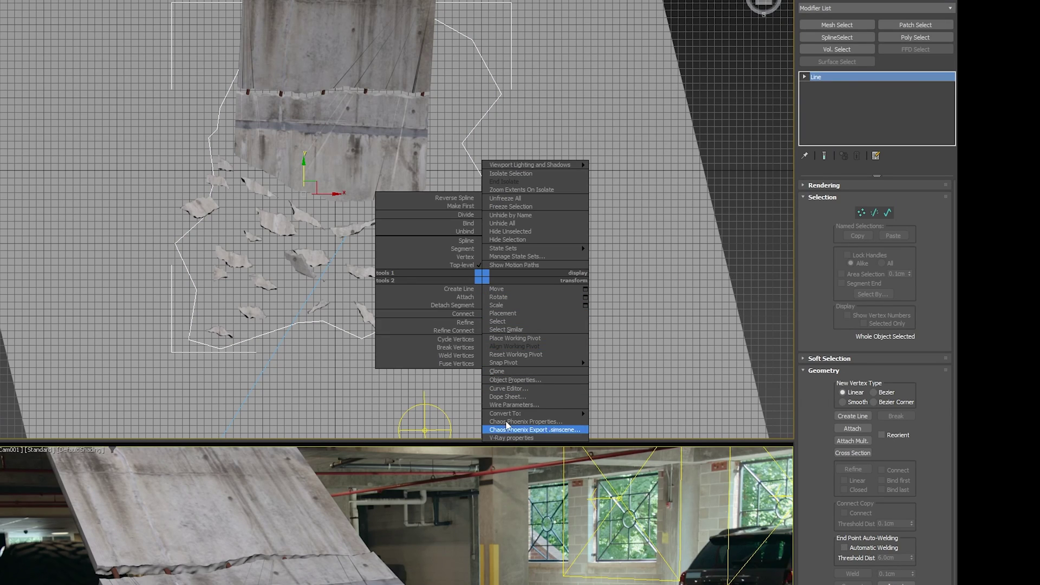
mouse_move(580, 417)
click(629, 430)
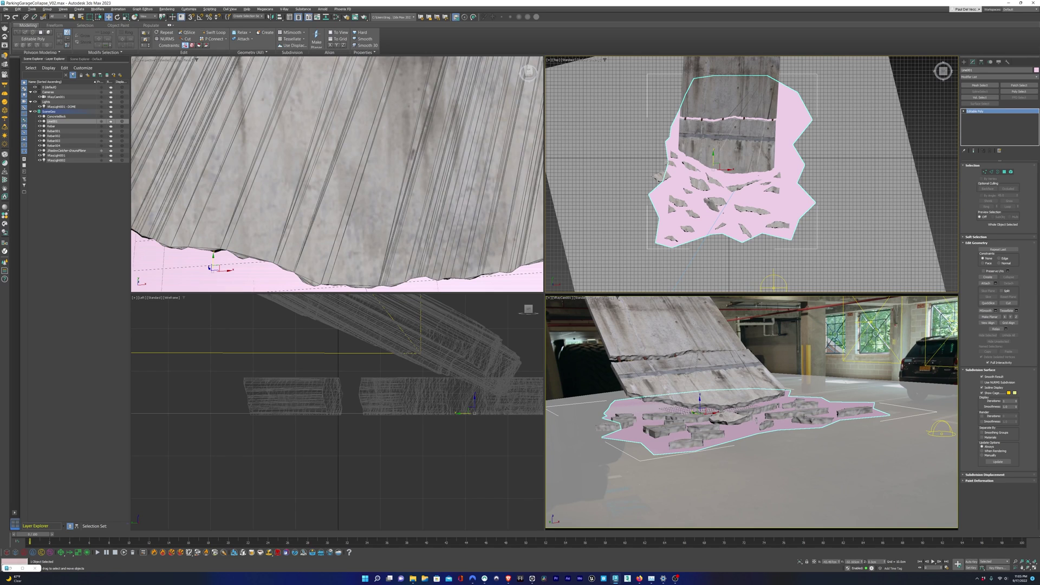
- Open Particle View and create a new Standard Flow particle system
key(6)
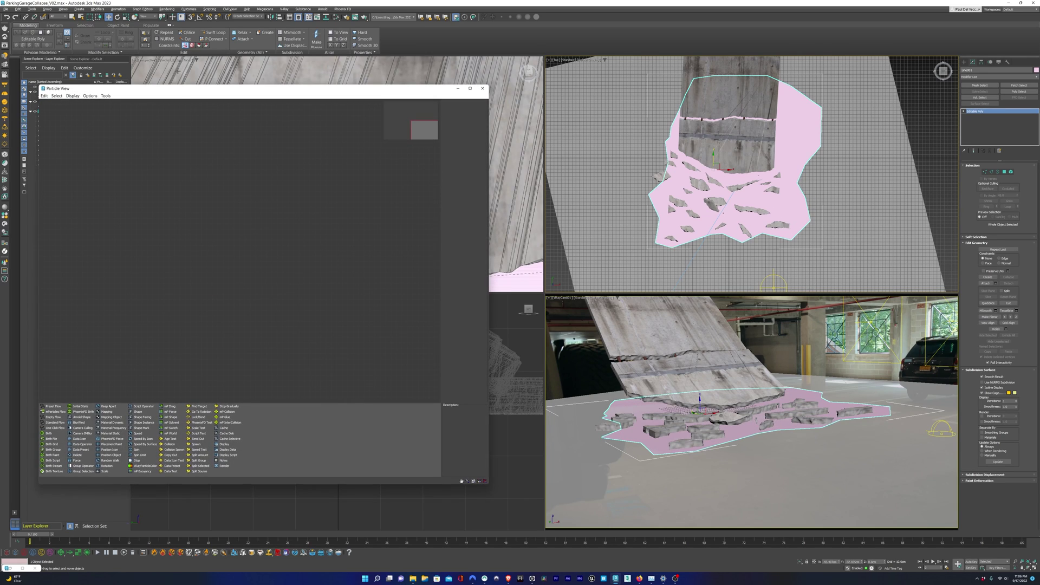
right_click(176, 150)
mouse_move(337, 192)
mouse_move(412, 193)
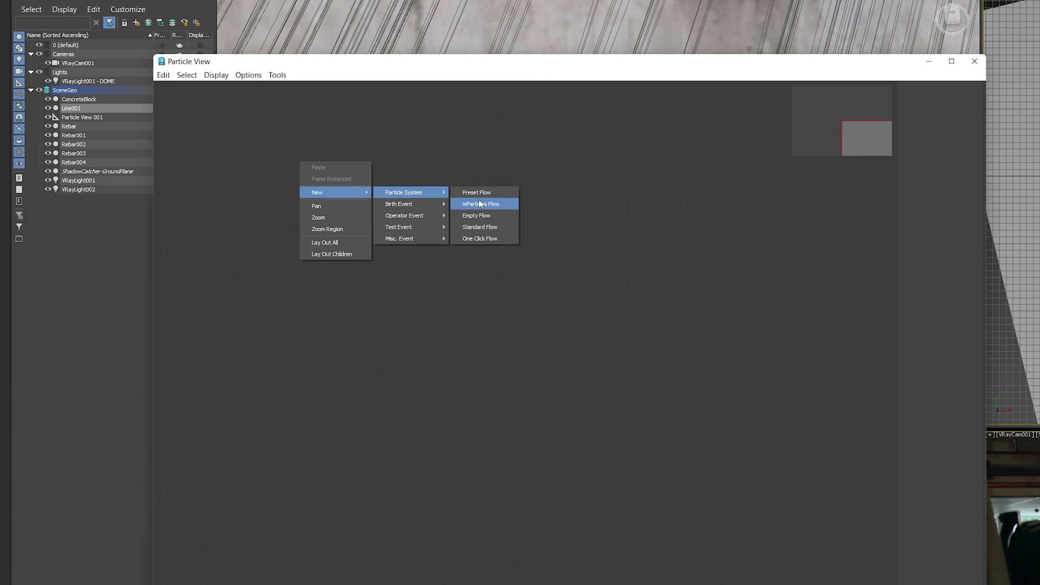
click(489, 228)
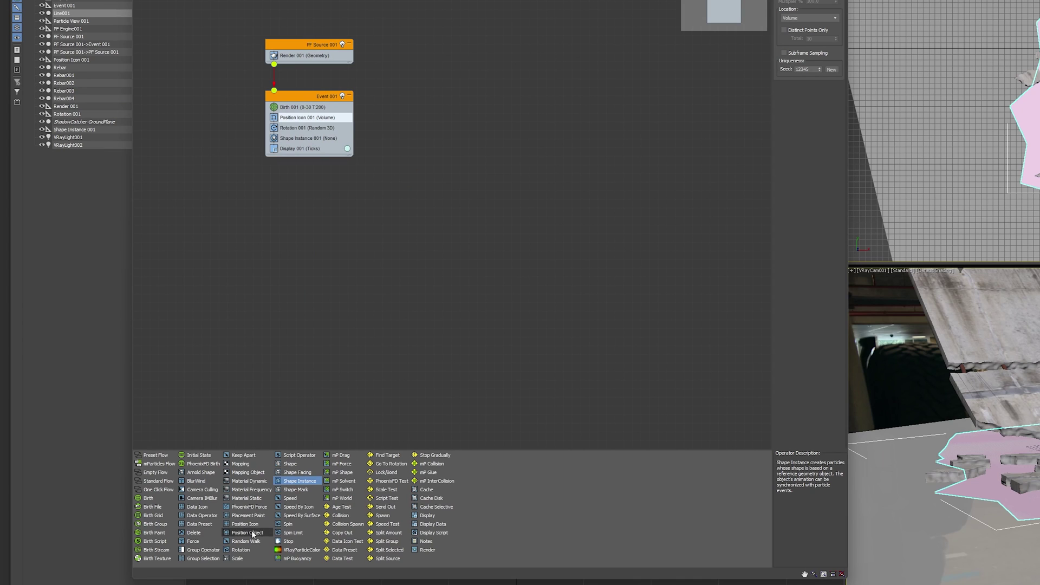
- Replace the event's Position Icon operator with Position Object and delete its Speed operator
drag(248, 533, 304, 118)
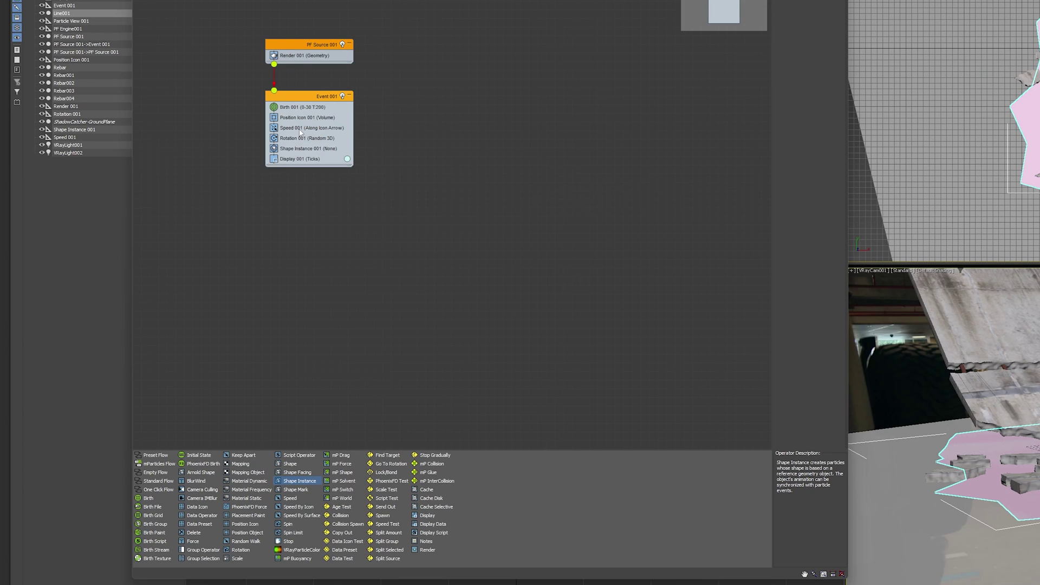
click(300, 130)
key(Delete)
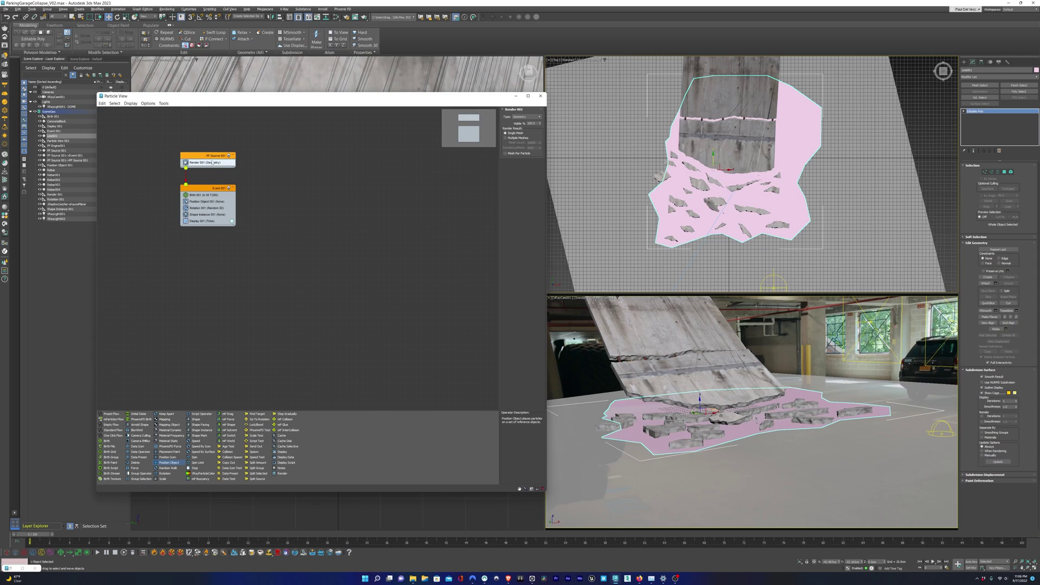
click(320, 44)
double_click(811, 100)
text(9999999999)
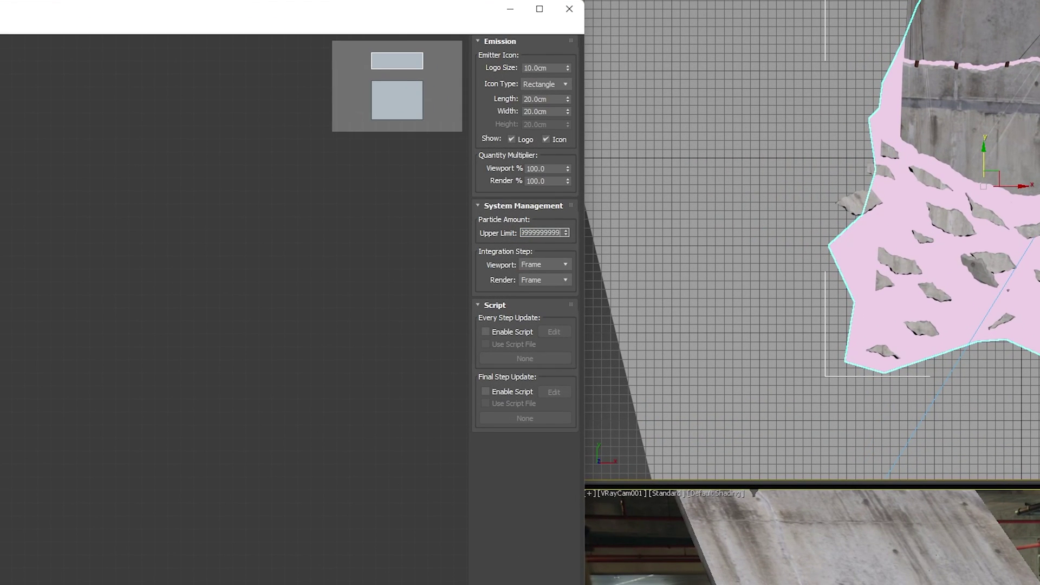
- Set the Birth operator's emit stop to 0 and the particle amount to 500
click(203, 195)
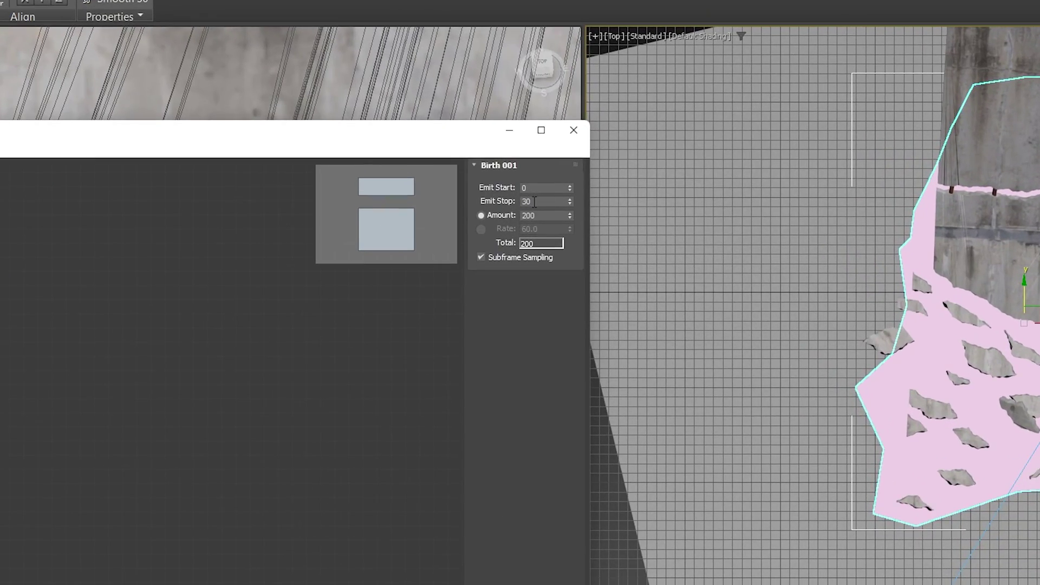
double_click(540, 216)
text(500)
key(Return)
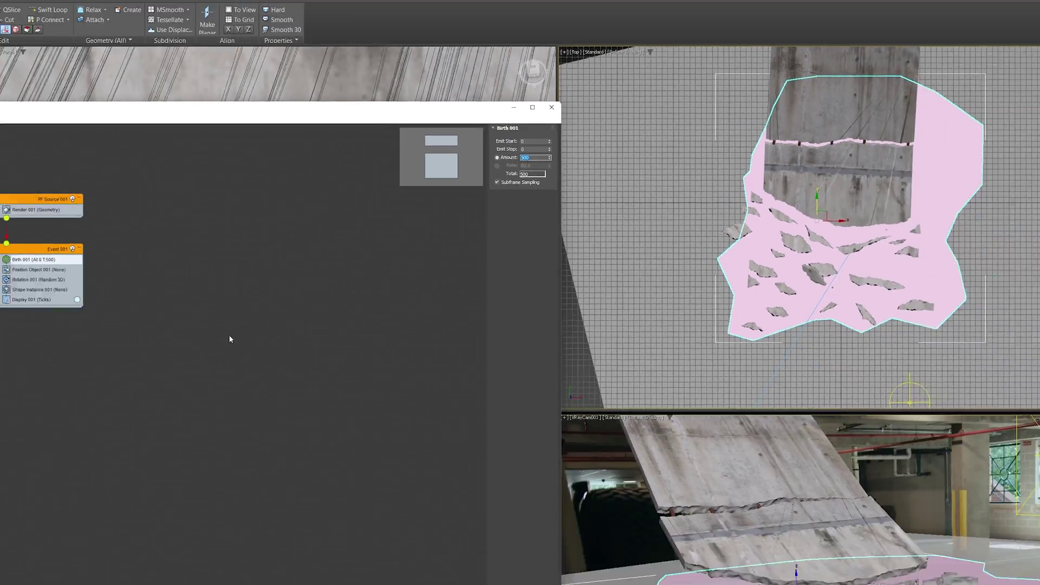
- Add the ground outline polygon as the emitter object of the Position Object operator
click(38, 269)
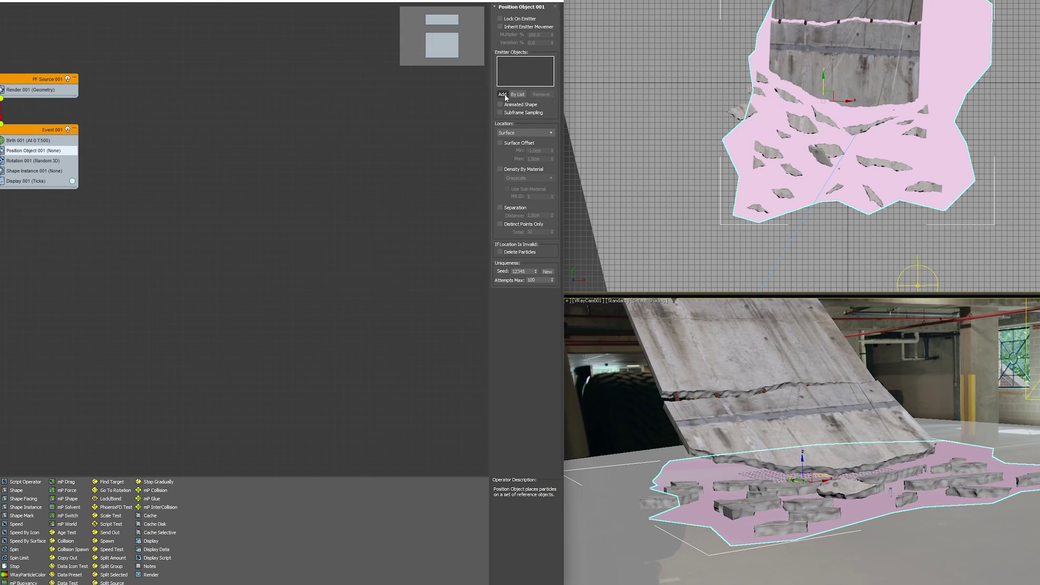
click(503, 214)
click(815, 469)
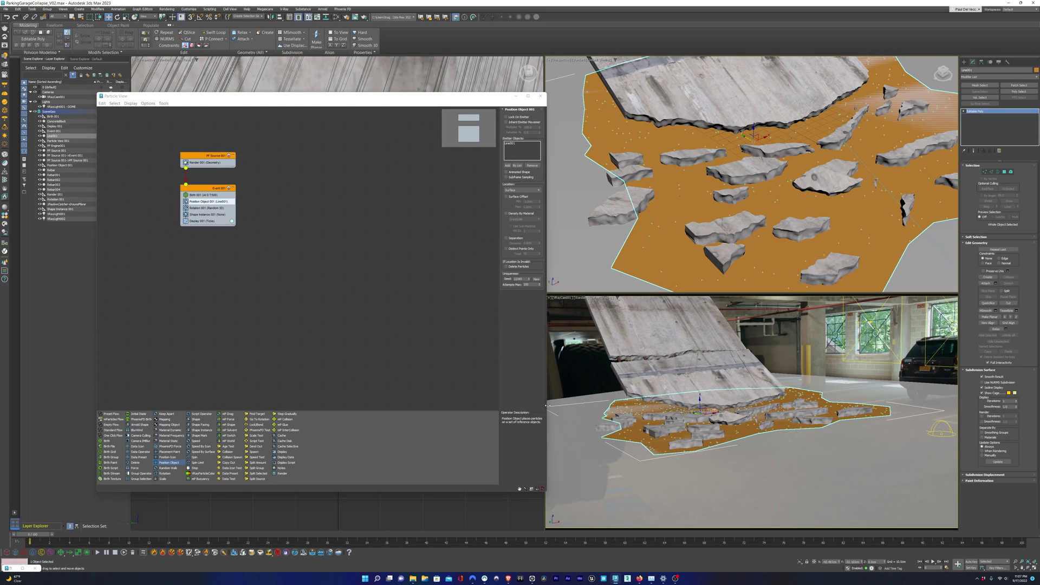
- Select several rubble chunks of the concrete block as elements and detach them into a separate object
scroll(653, 170, up, 5)
scroll(704, 190, down, 7)
click(778, 211)
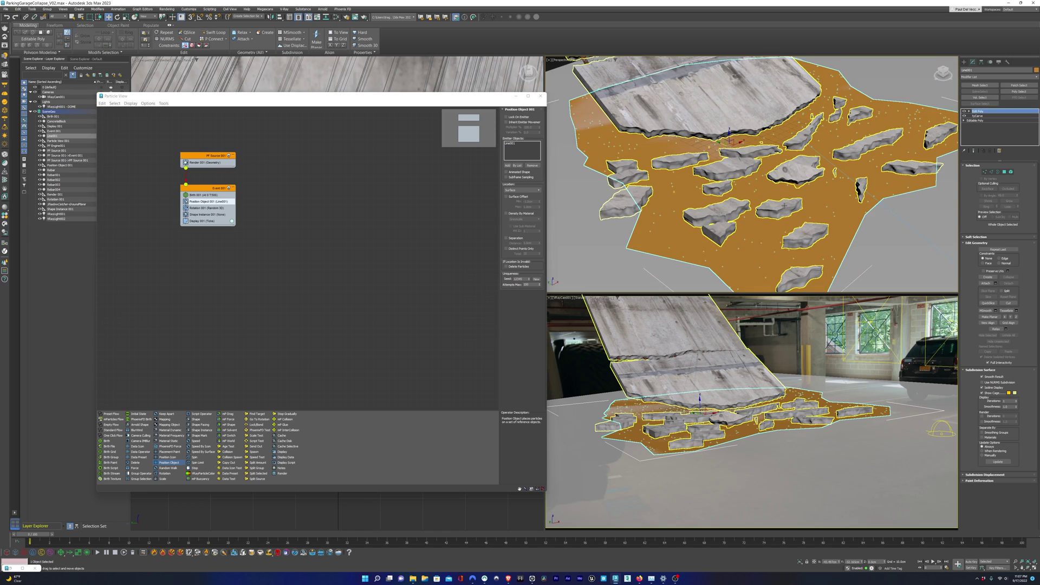
click(1011, 209)
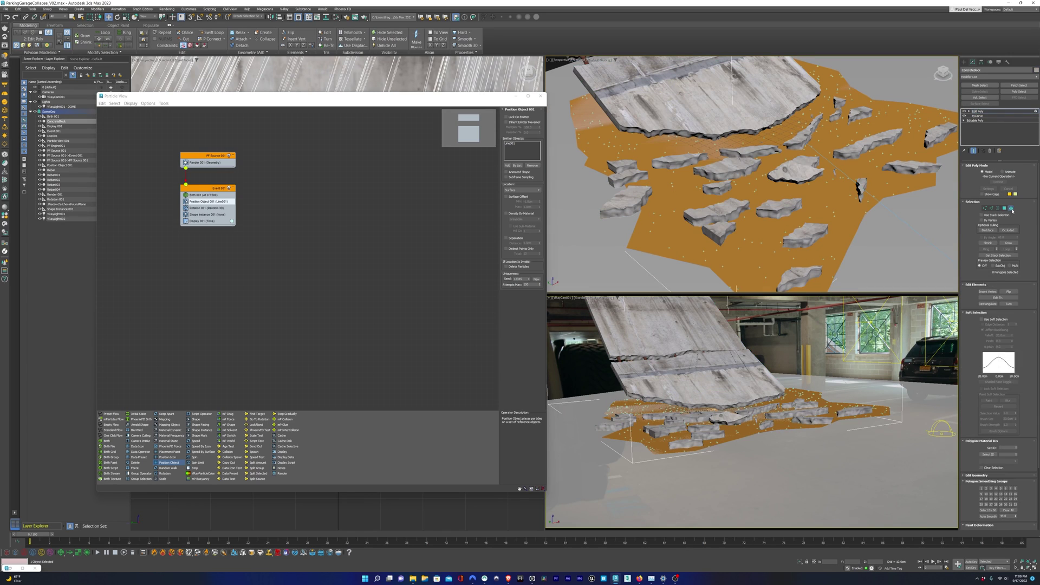
ctrl+click(799, 238)
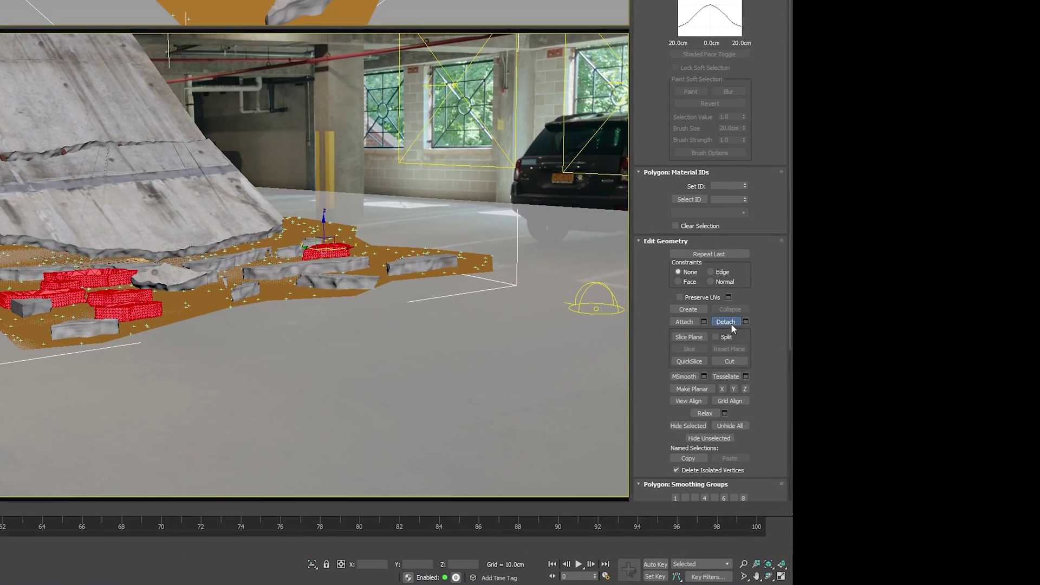
click(730, 324)
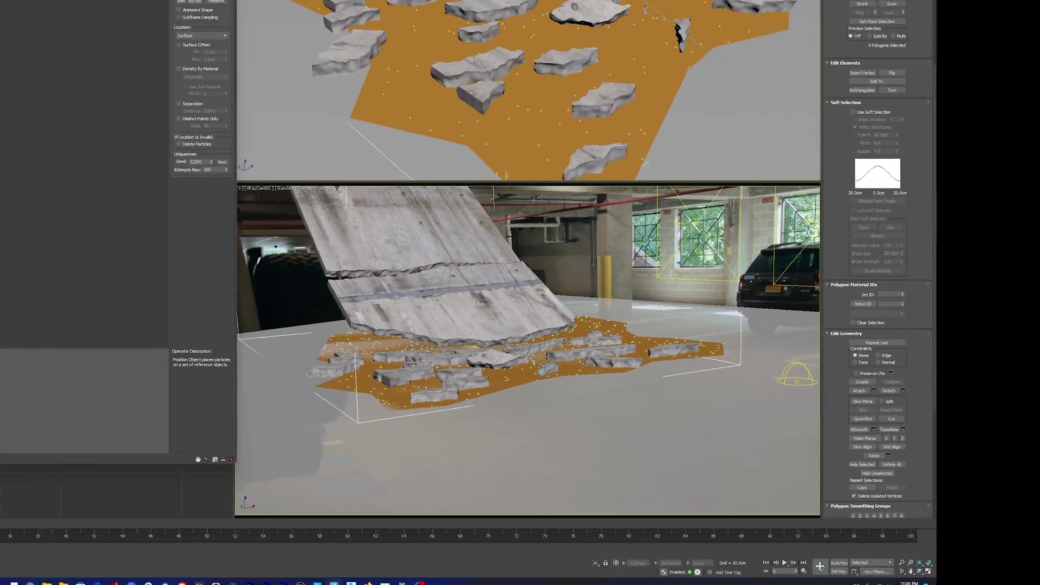
key(6)
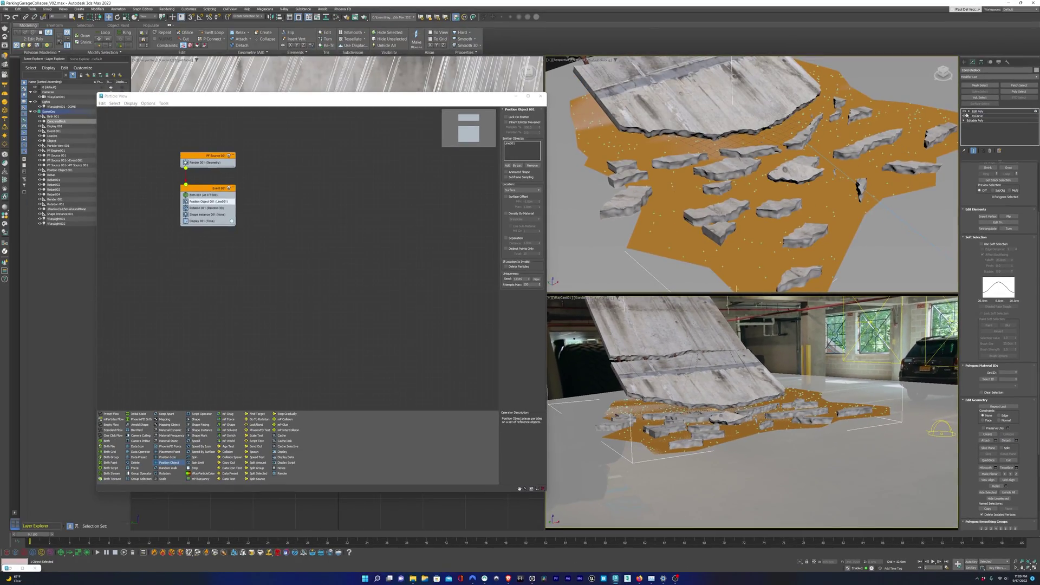
click(978, 111)
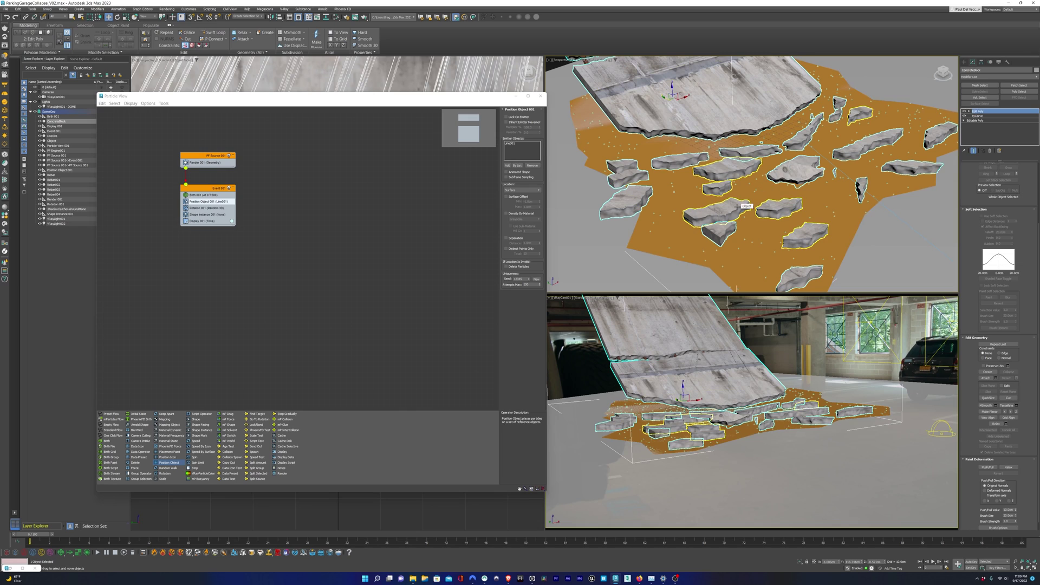
- Copy the detached rubble chunks to an empty area beside the ground plane
alt+middle_drag(753, 173, 704, 233)
mouse_move(704, 233)
shift+mouse_down()
mouse_move(667, 239)
mouse_move(569, 294)
shift+mouse_up()
key(Return)
- Move the copied rubble elements closer together into a compact cluster
alt+middle_drag(704, 217, 756, 150)
key(5)
drag(770, 157, 721, 164)
alt+middle_drag(721, 164, 698, 168)
scroll(691, 171, up, 4)
click(1011, 171)
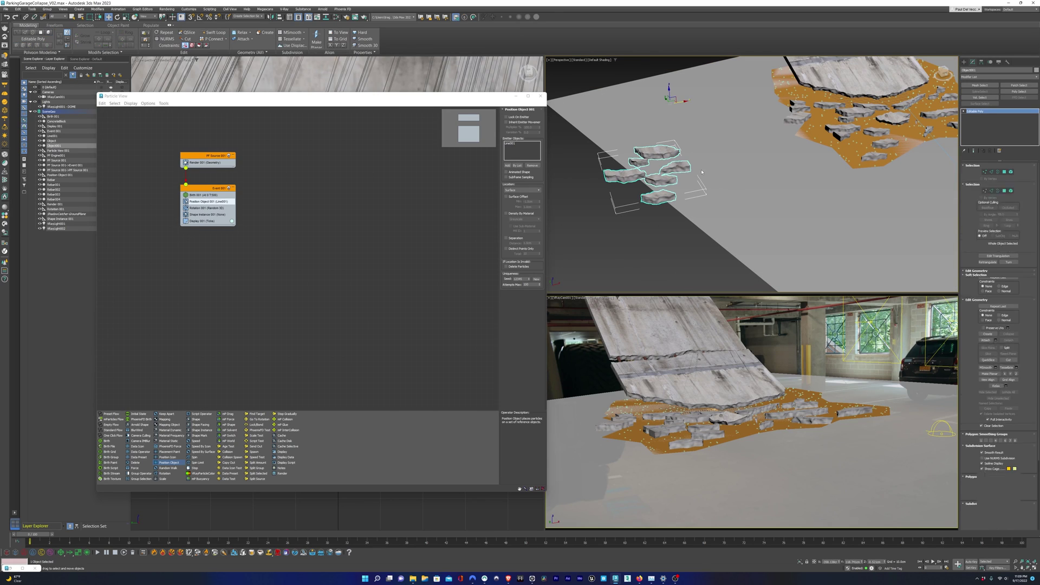
- Center the rubble cluster's pivot to the object
click(983, 63)
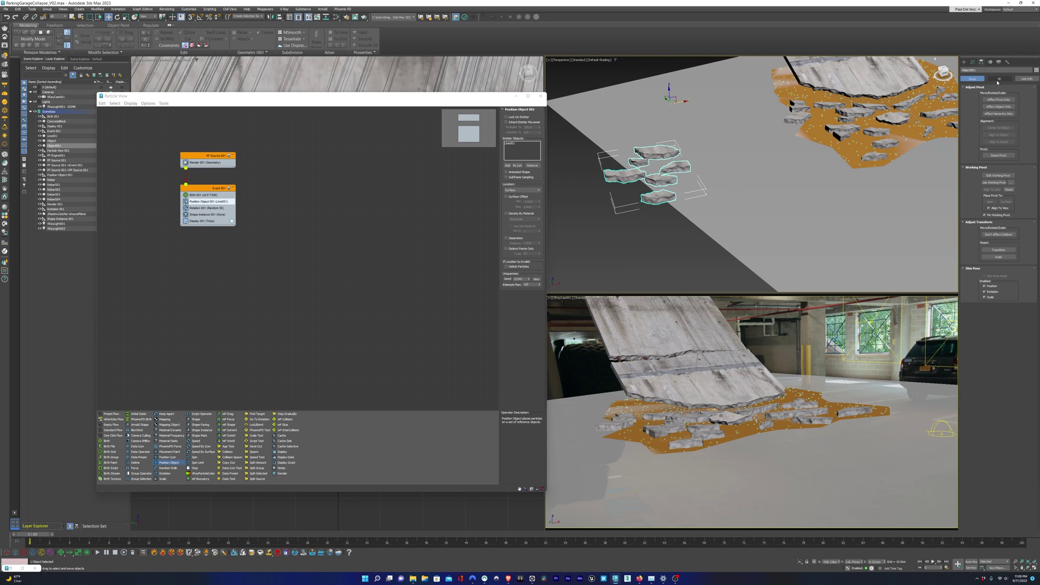
click(999, 100)
click(1003, 129)
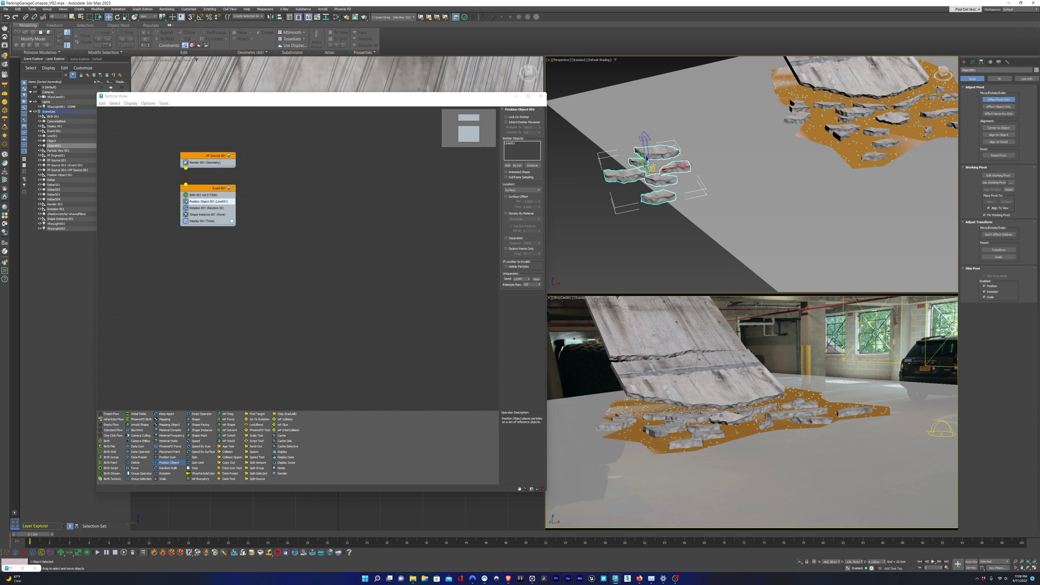
click(1009, 100)
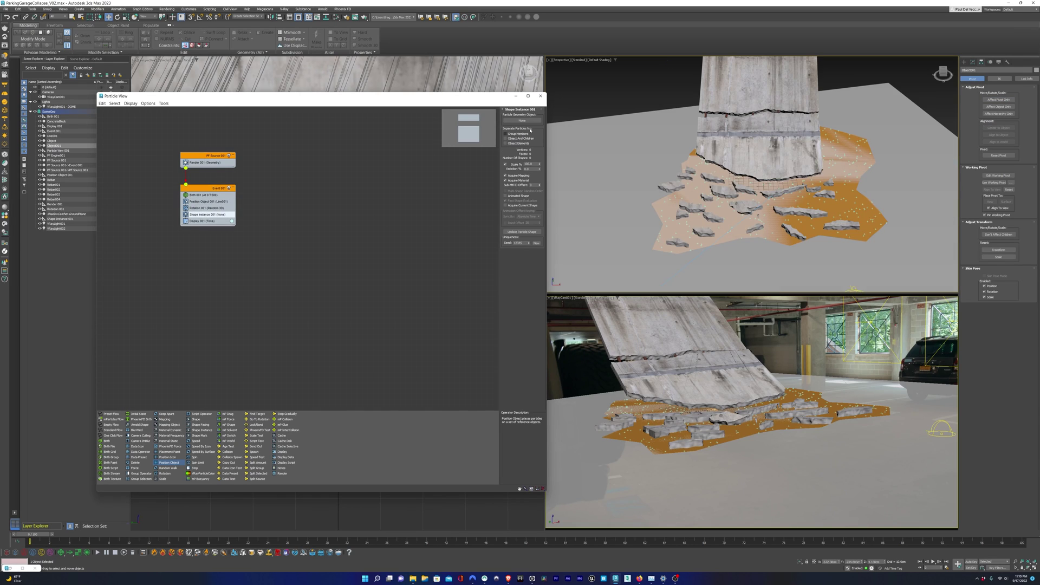
- Use the rubble cluster as the Shape Instance geometry, with separate particles for its object elements
key(alt+q)
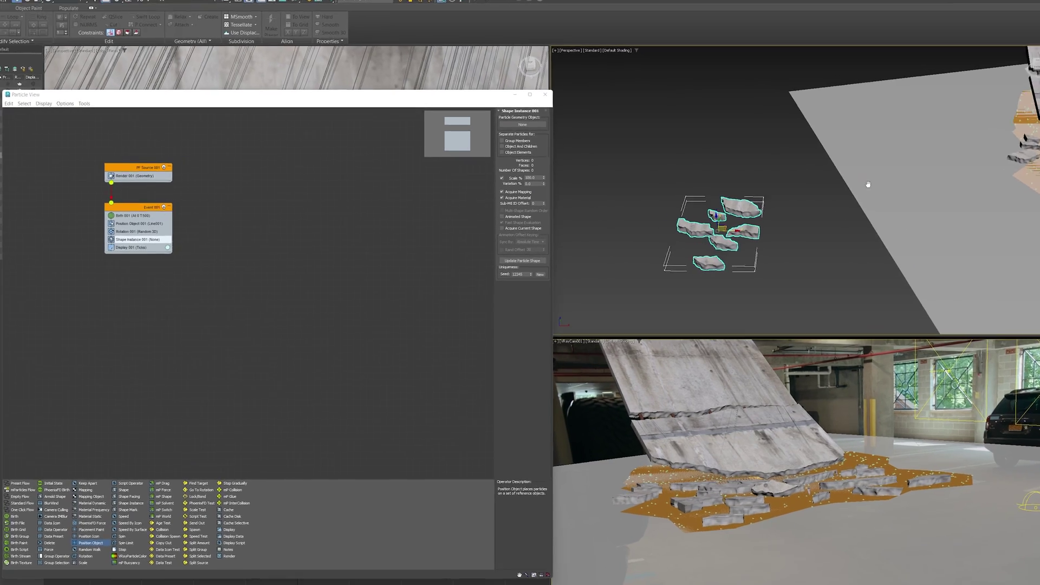
click(517, 136)
click(631, 309)
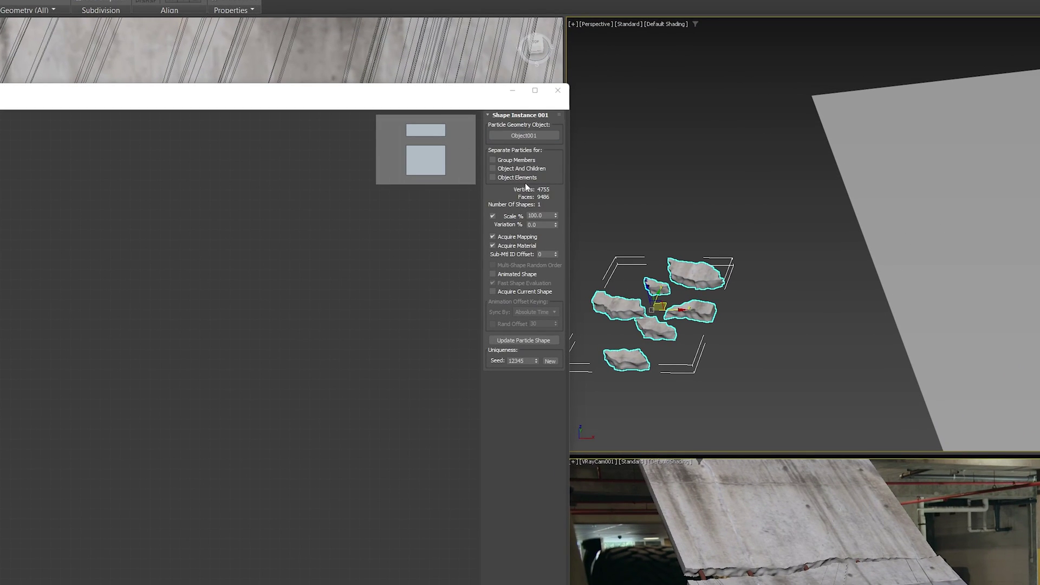
click(492, 177)
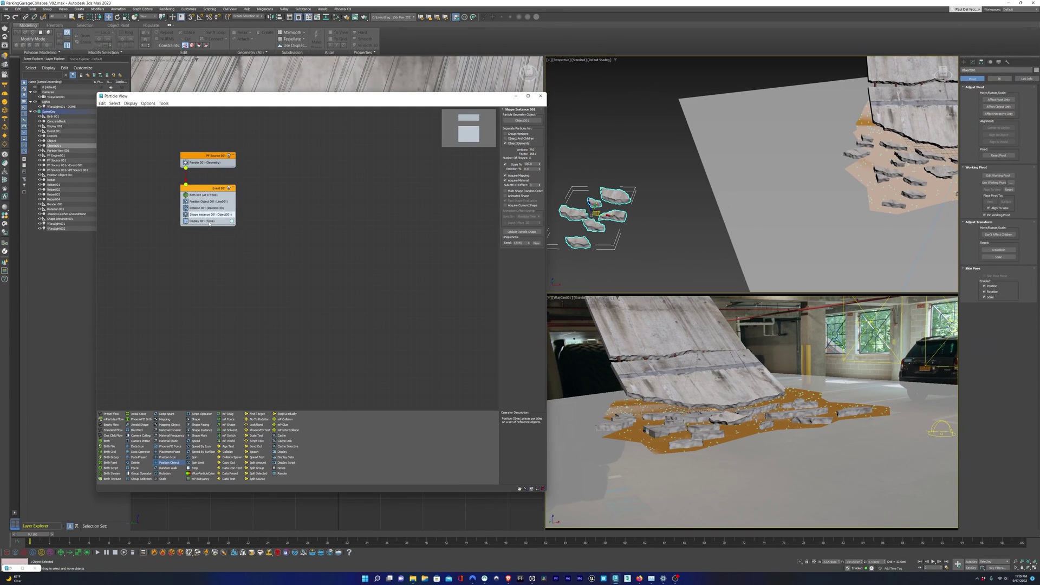
- Set the Display operator's type to Geometry and check the rubble particles on the ground
click(198, 221)
click(529, 117)
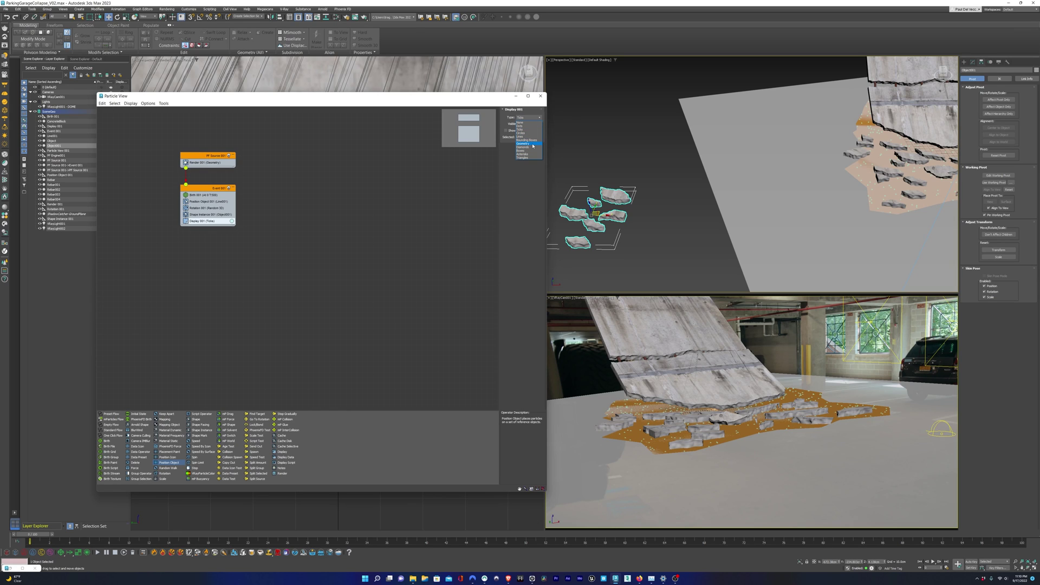
click(533, 144)
key(z)
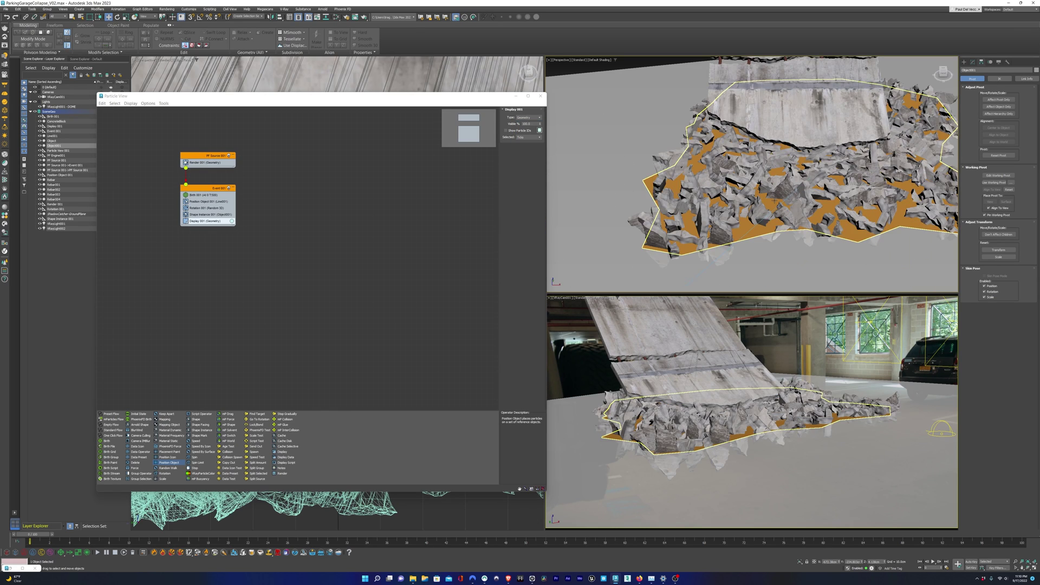
alt+middle_drag(753, 174, 753, 141)
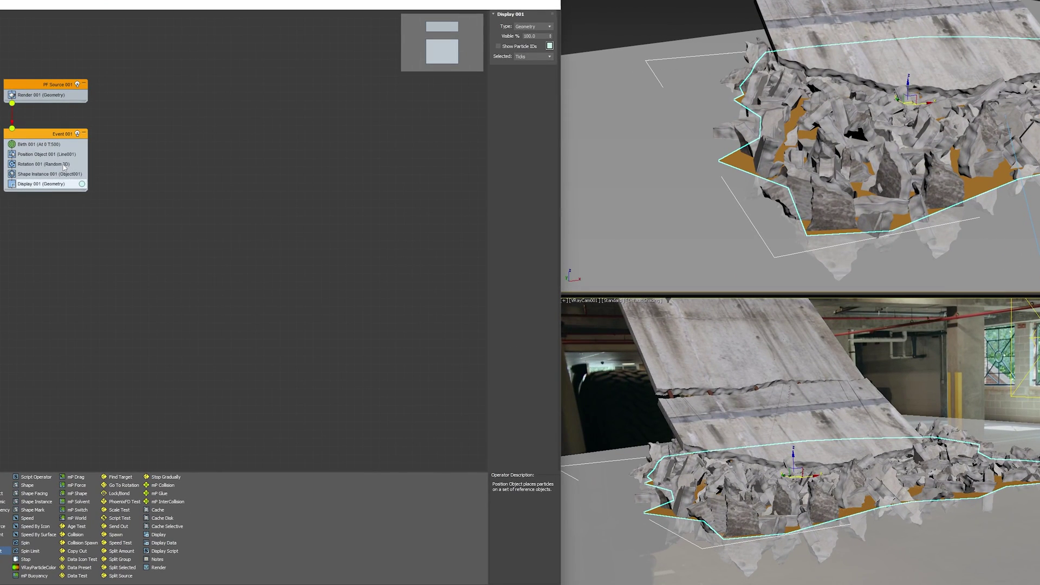
- Set the Rotation operator's orientation matrix to Random Horizontal
click(85, 175)
click(532, 32)
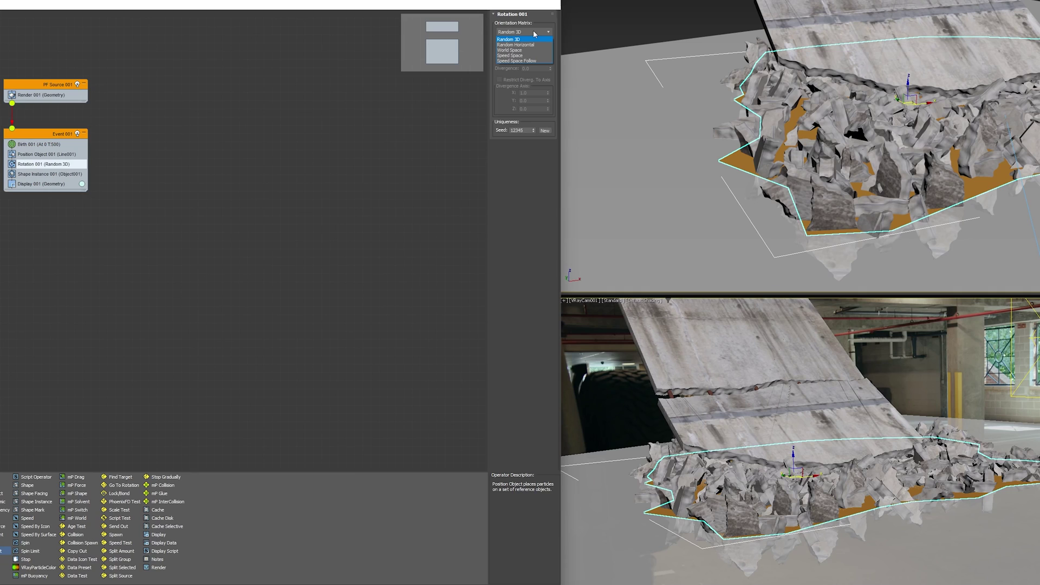
click(534, 48)
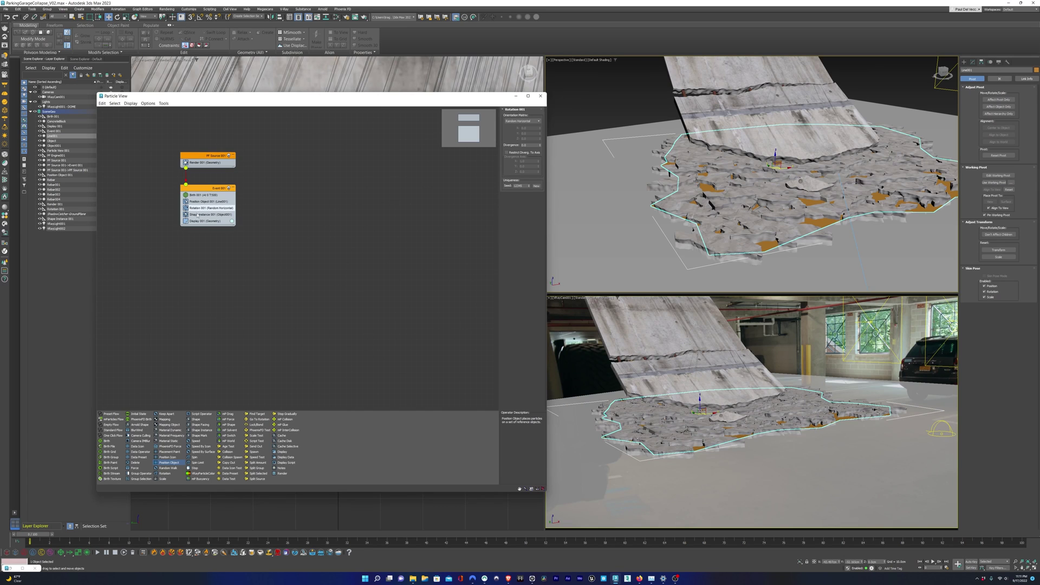
- Adjust the scale settings of the rubble particles in the Shape Instance operator
click(198, 215)
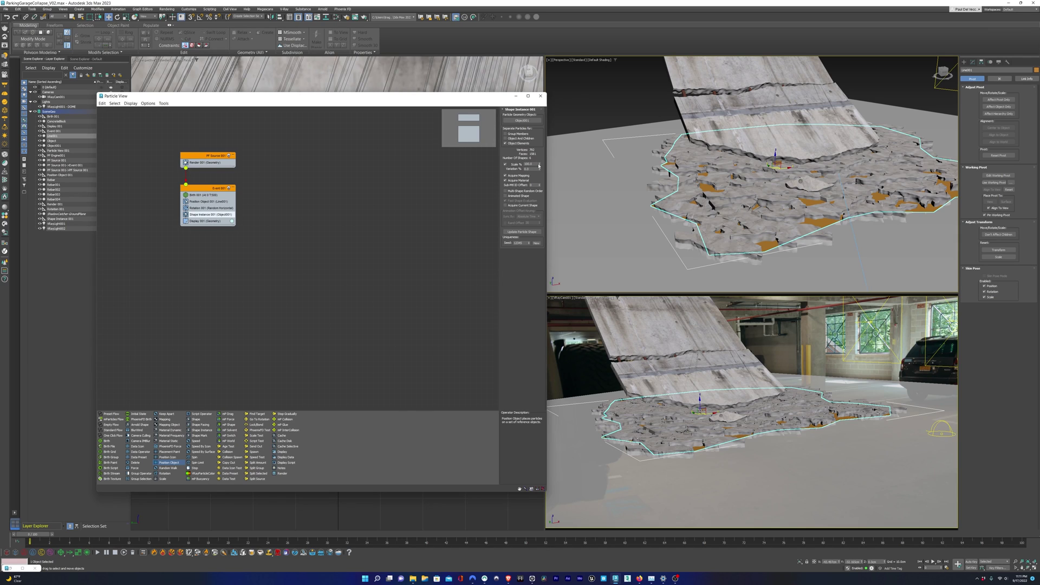
key(Return)
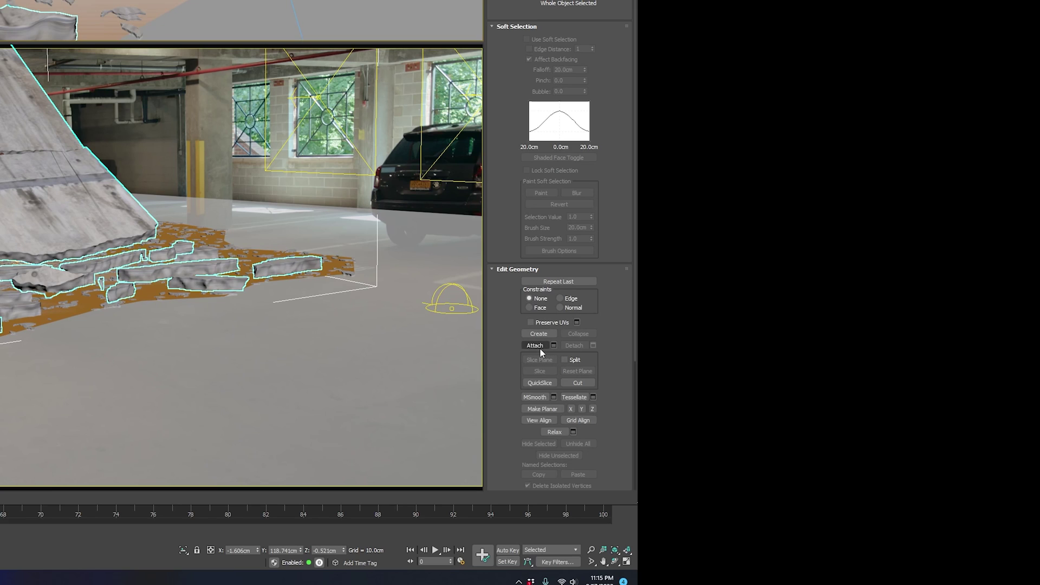
- Attach the large rubble blocks to the concrete slab and check that individual blocks can be picked as elements
click(541, 349)
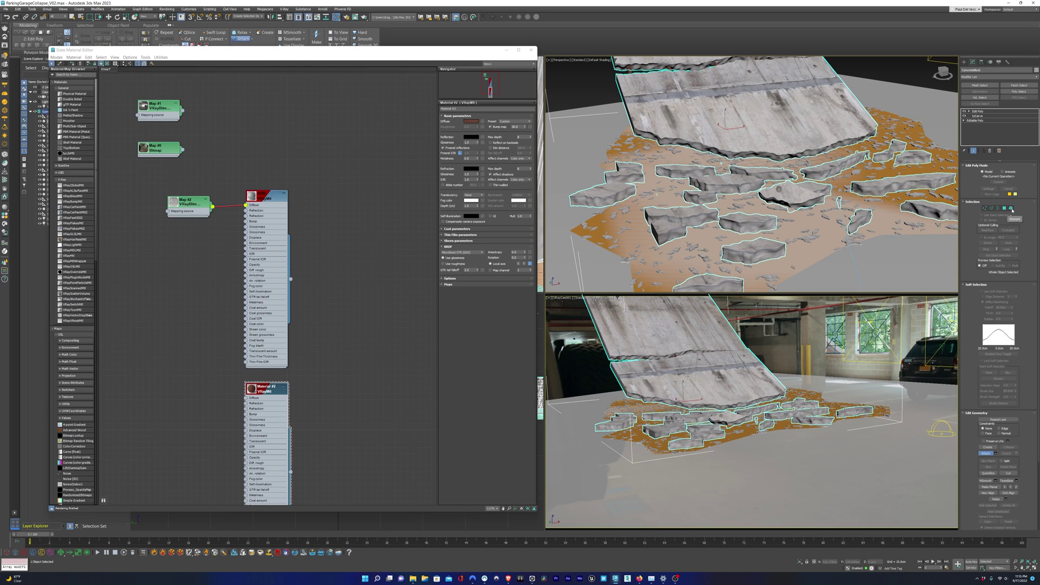
click(1011, 209)
click(701, 198)
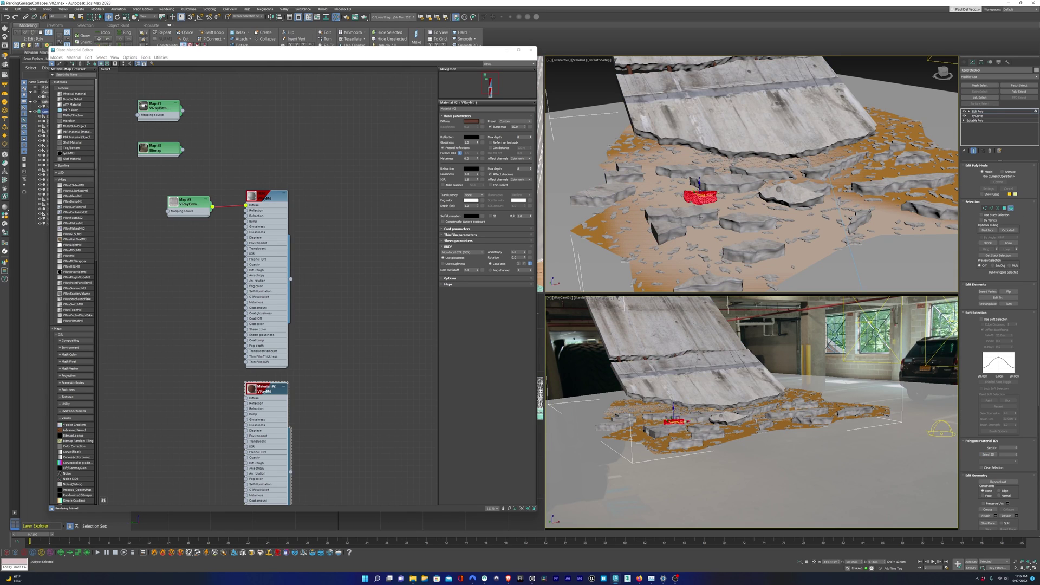
click(748, 222)
click(1010, 208)
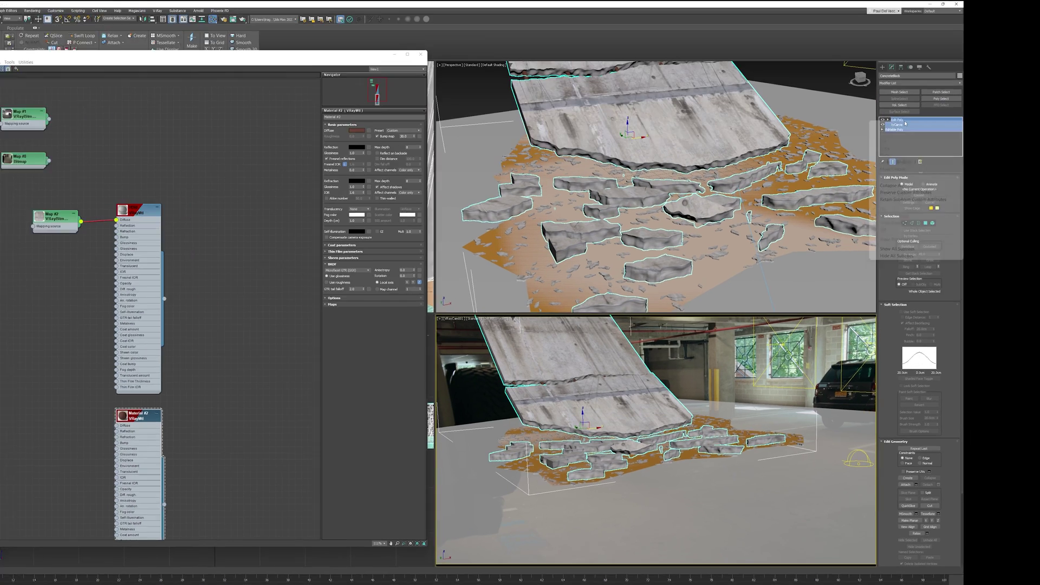
- Collapse the attached concrete object's entire modifier stack to an editable poly and check a block as an element
right_click(978, 111)
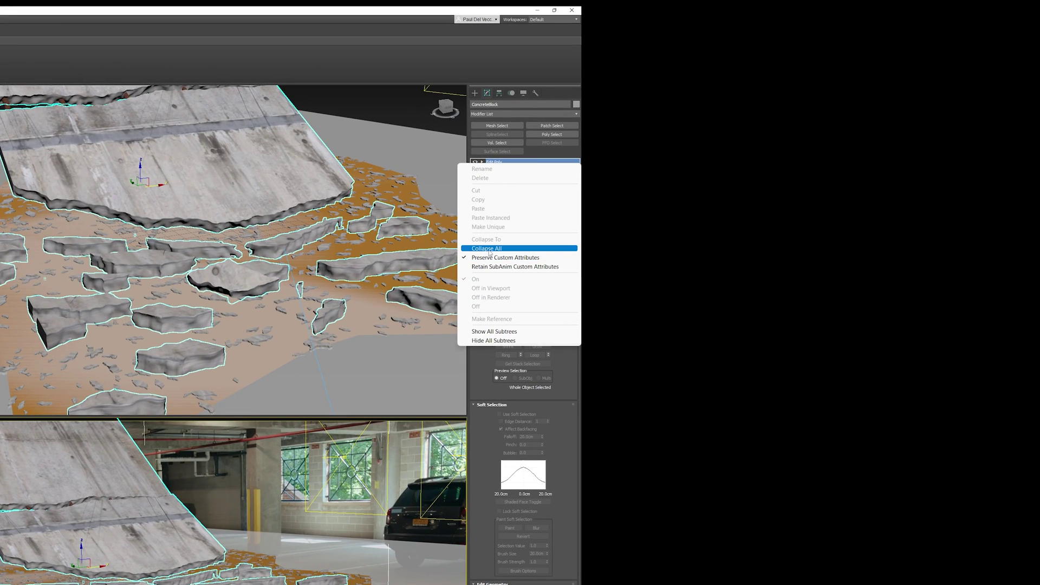
click(487, 248)
click(546, 306)
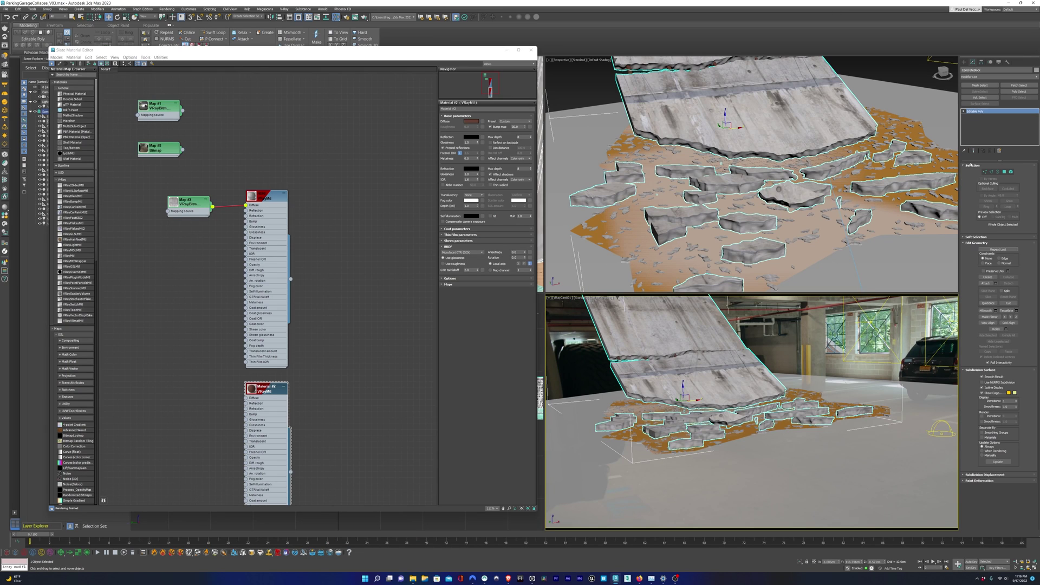
click(1010, 172)
click(743, 222)
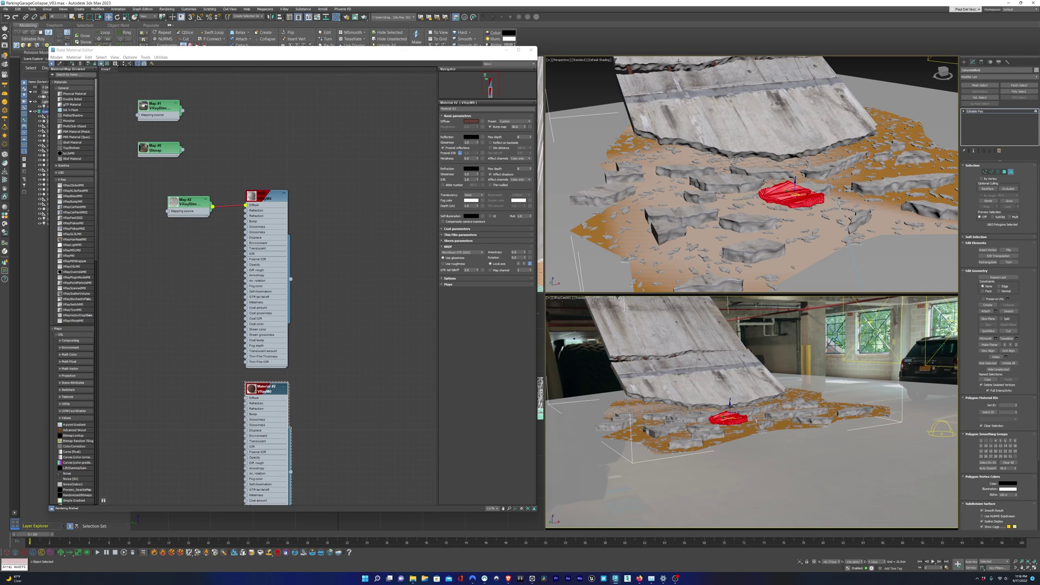
click(1010, 173)
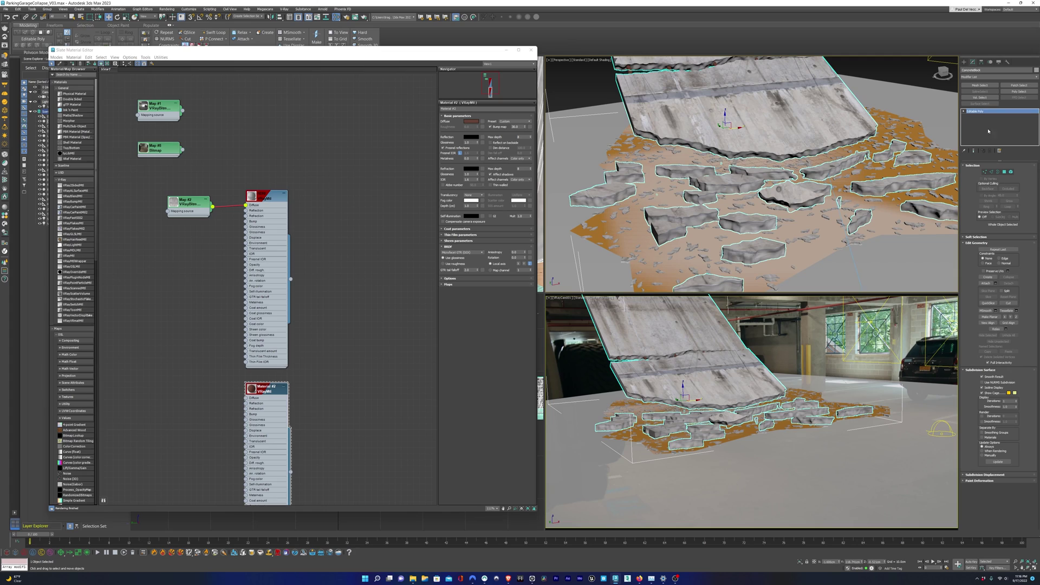
- Add an Unwrap UVW modifier to the concrete object and select its polygons with material ID 2
click(984, 77)
scroll(994, 420, down, 1)
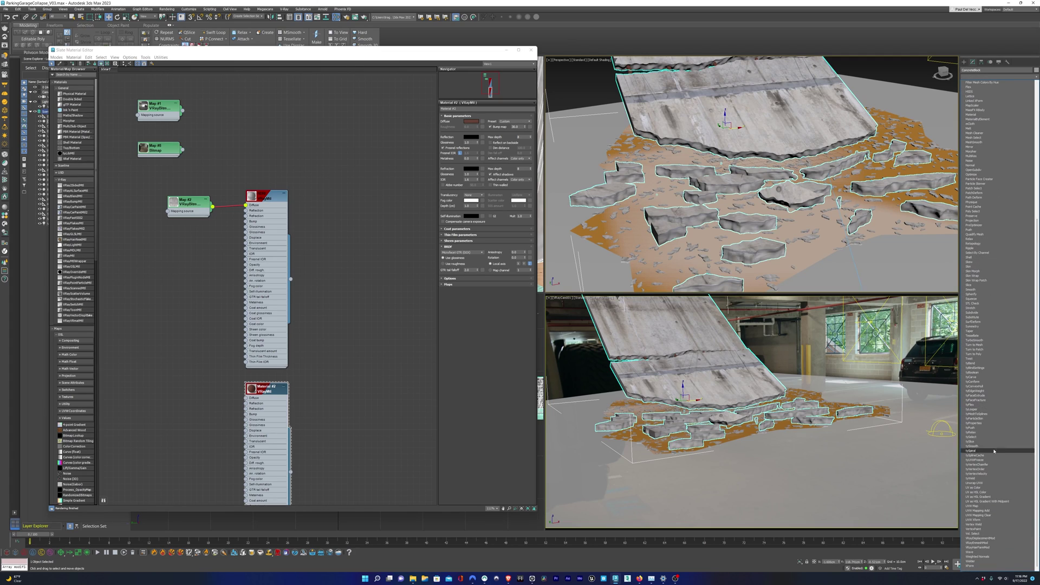
click(975, 483)
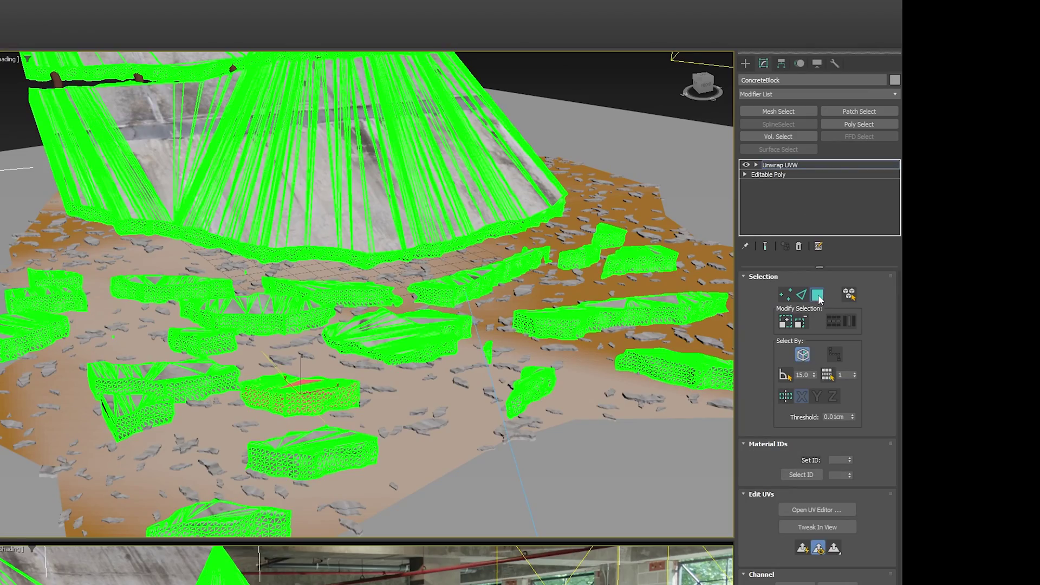
click(840, 474)
text(2)
key(Return)
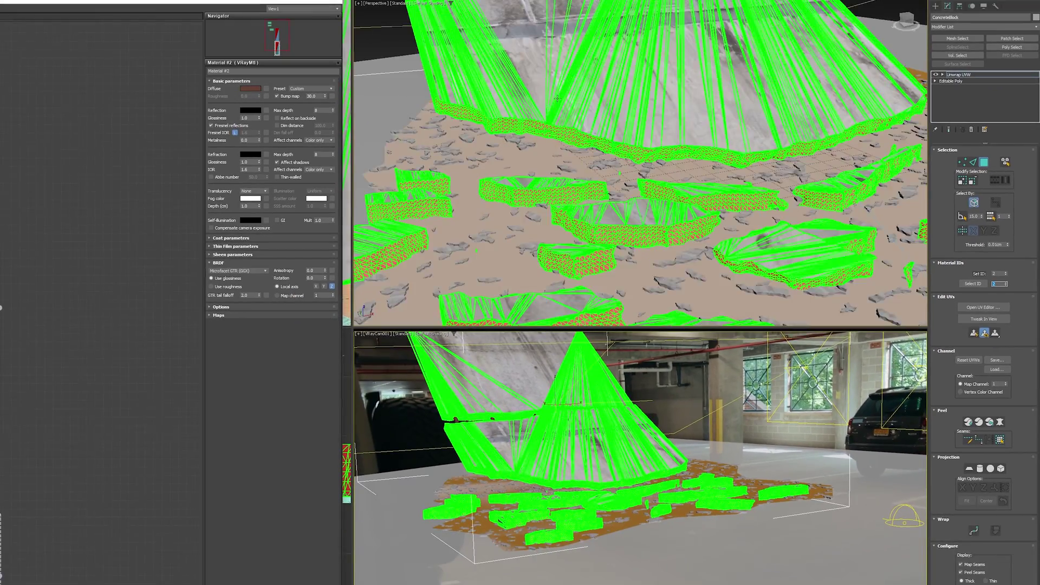
scroll(206, 12, up, 5)
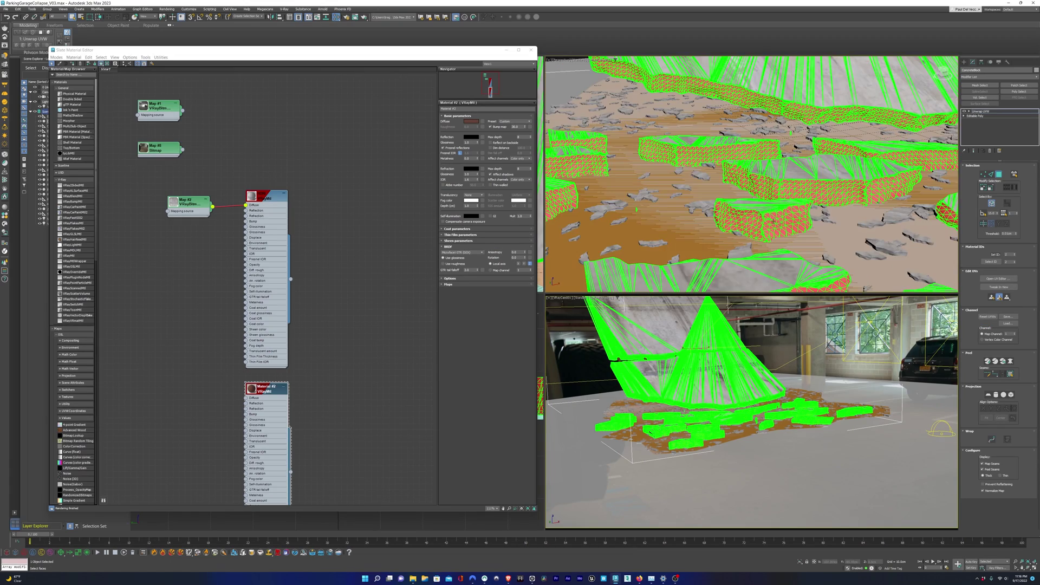
click(1015, 260)
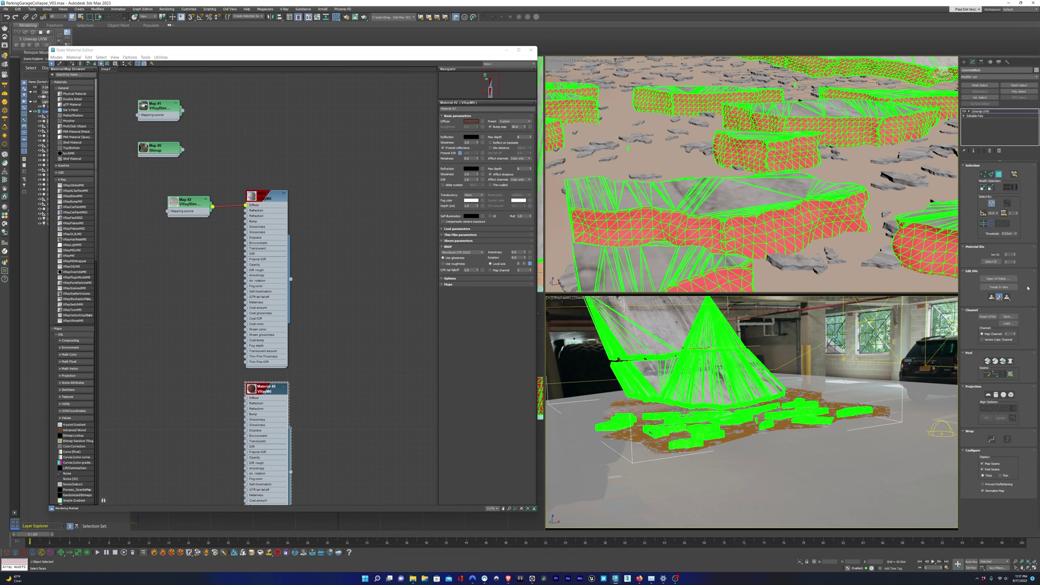
- Inspect the concrete's existing UV layout in the UV editor, filtered to material ID 2
click(999, 278)
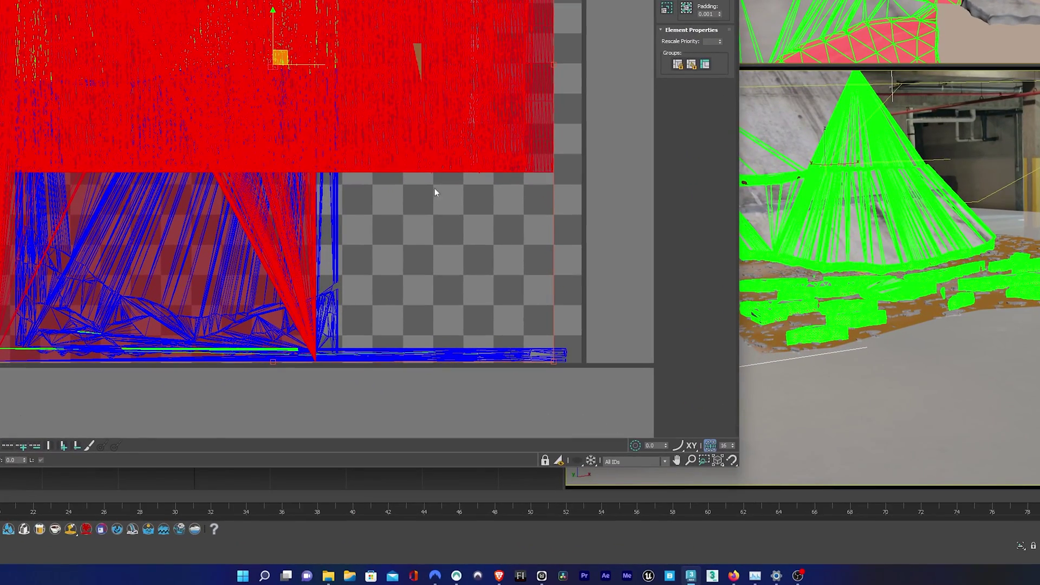
click(622, 462)
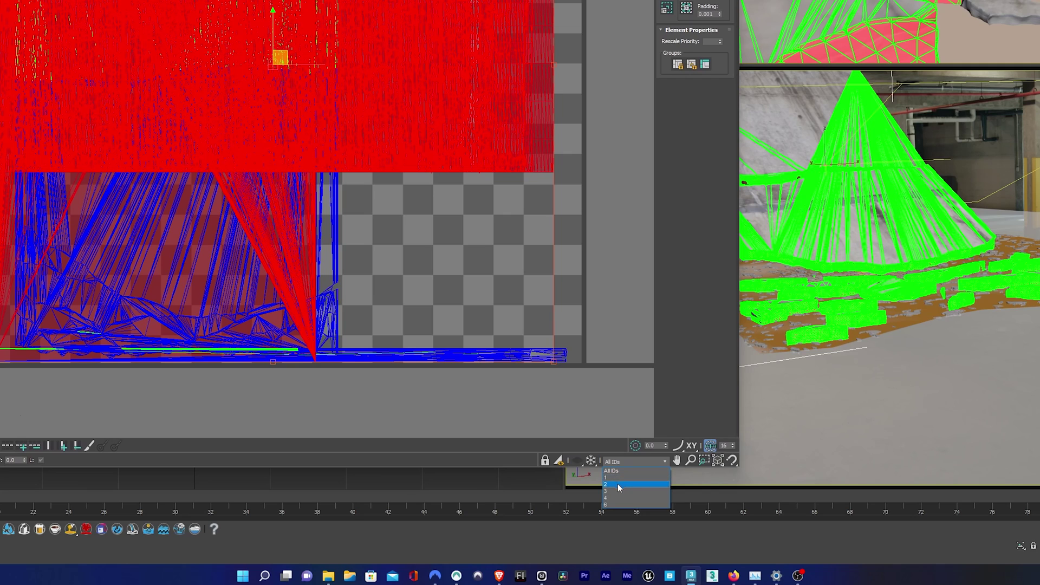
click(617, 484)
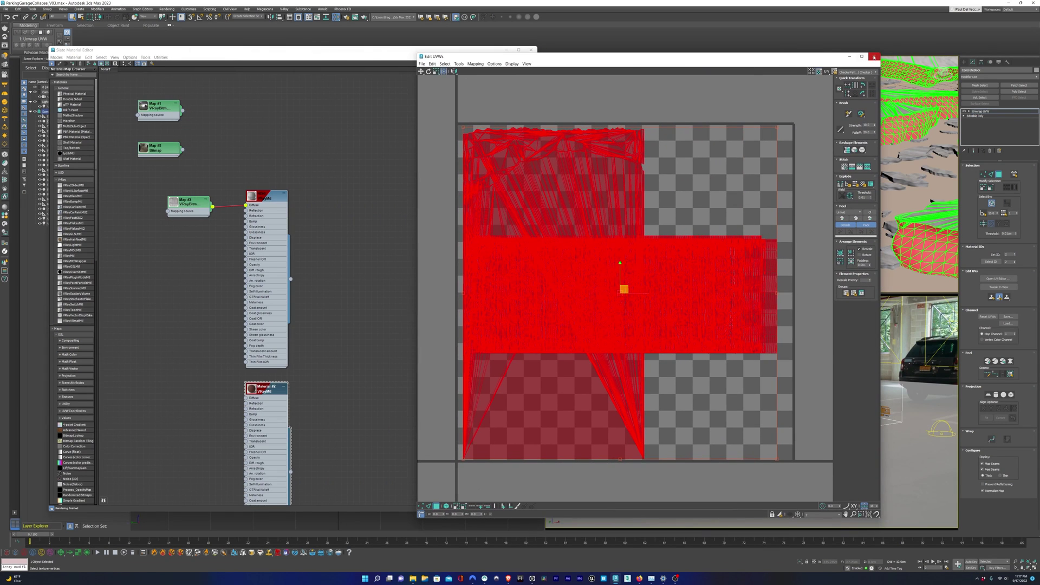
click(873, 56)
- Create a Multi/Sub-Object material with the concrete surface material in its first slot, and move the spare VRay material lower in the graph
click(488, 285)
click(488, 290)
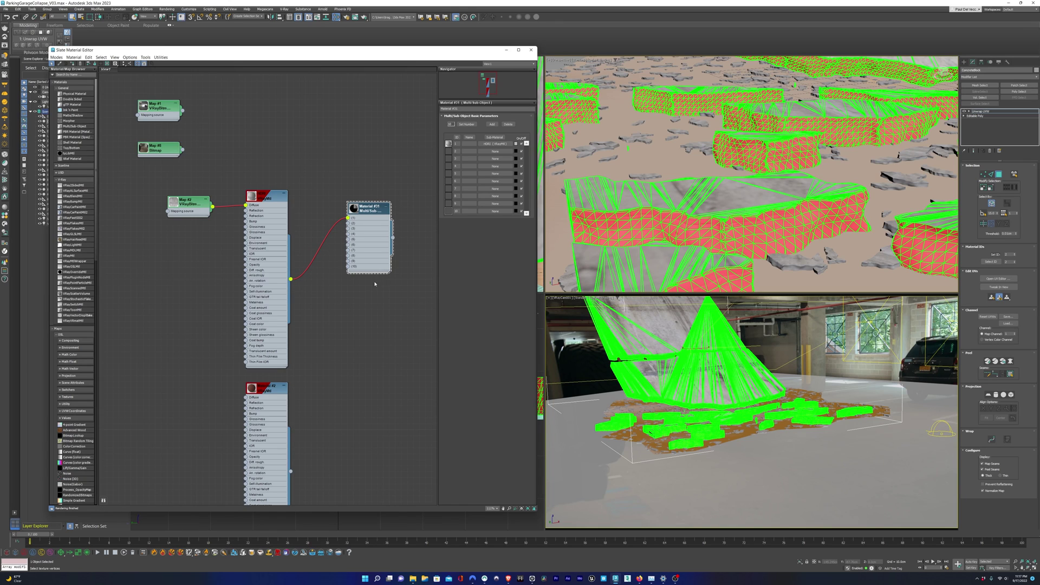
scroll(319, 406, down, 5)
middle_drag(349, 402, 347, 248)
drag(287, 235, 286, 389)
- Switch to Quixel Bridge and export the local Damaged Concrete surface at 8K resolution to 3ds Max
key(alt+Tab)
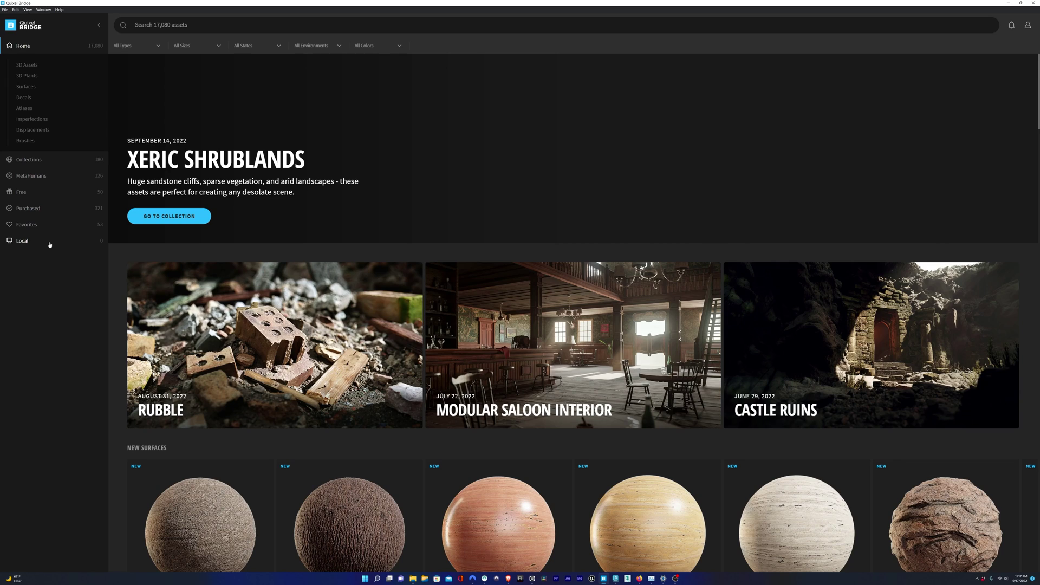
click(49, 245)
scroll(400, 355, down, 10)
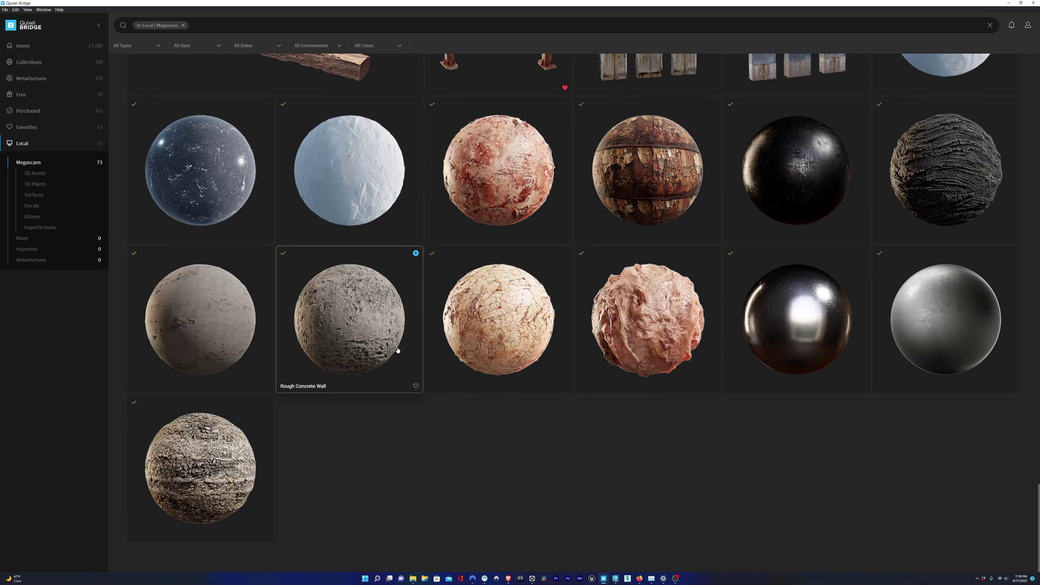
click(234, 457)
click(240, 434)
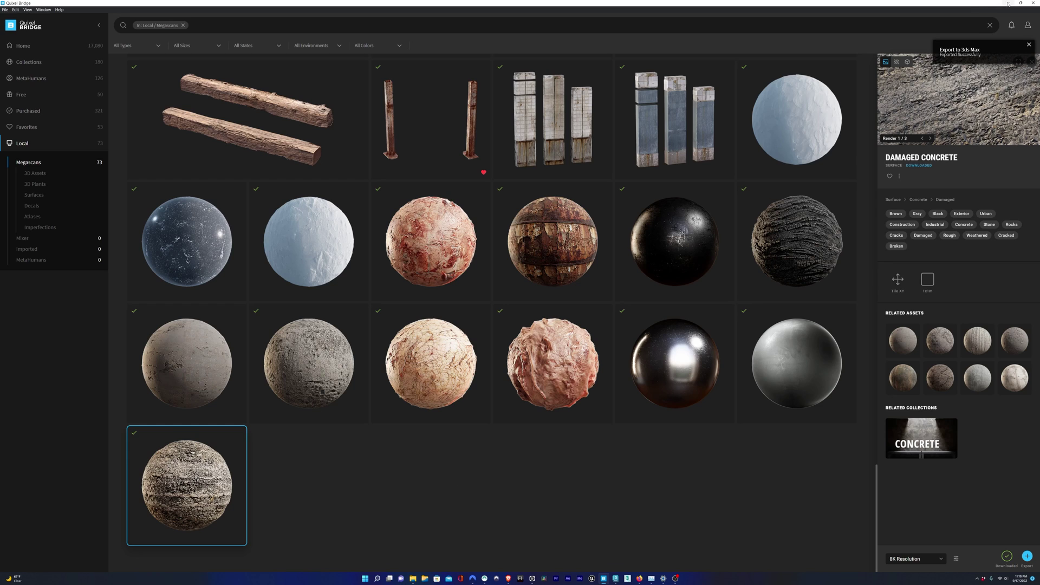
- Return to 3ds Max, arrange the imported Damaged Concrete nodes, and wire the material into the Multi/Sub-Object's second slot
key(alt+Tab)
drag(178, 333, 420, 441)
drag(254, 359, 273, 371)
click(320, 237)
scroll(379, 323, up, 3)
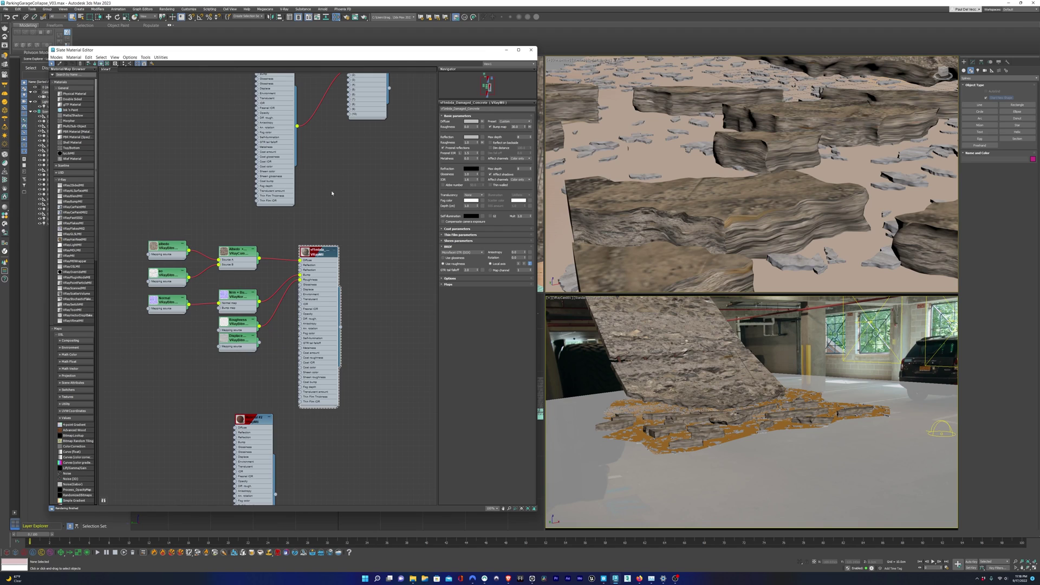
drag(333, 406, 377, 119)
- Rename the imported material for the broken pieces and name the slab's surface material Concrete Surface Mat
double_click(460, 108)
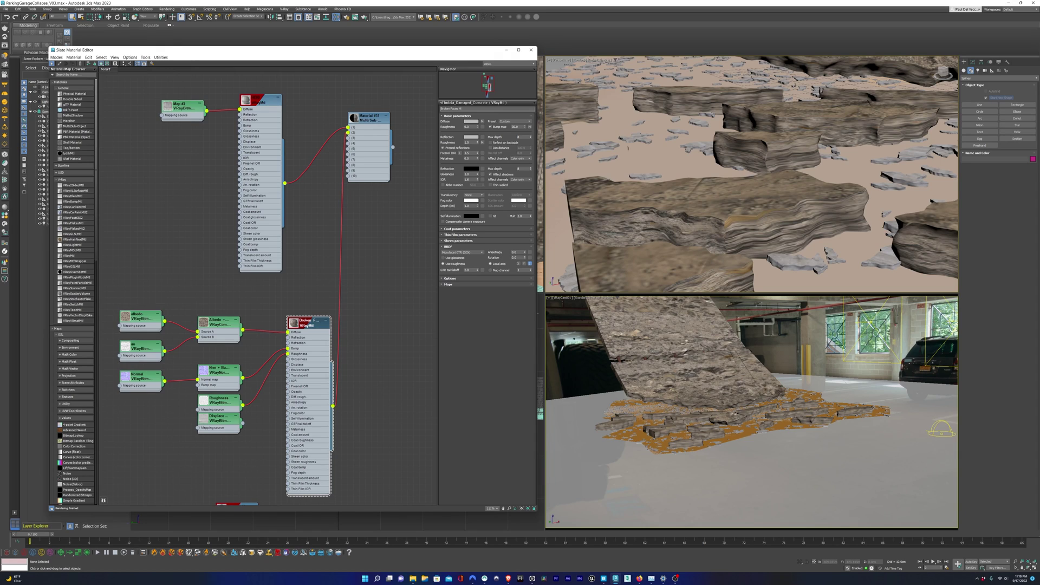
click(260, 101)
text(Concrete)
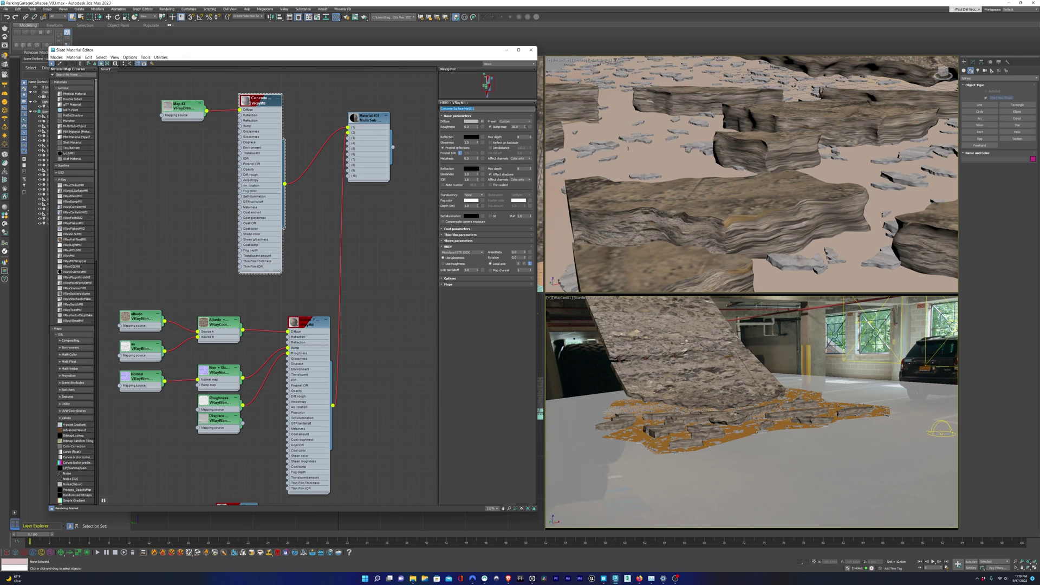
- Assign the Multi/Sub-Object material to the concrete slab and blocks, and add a VRayDisplacementMod modifier to them
click(371, 149)
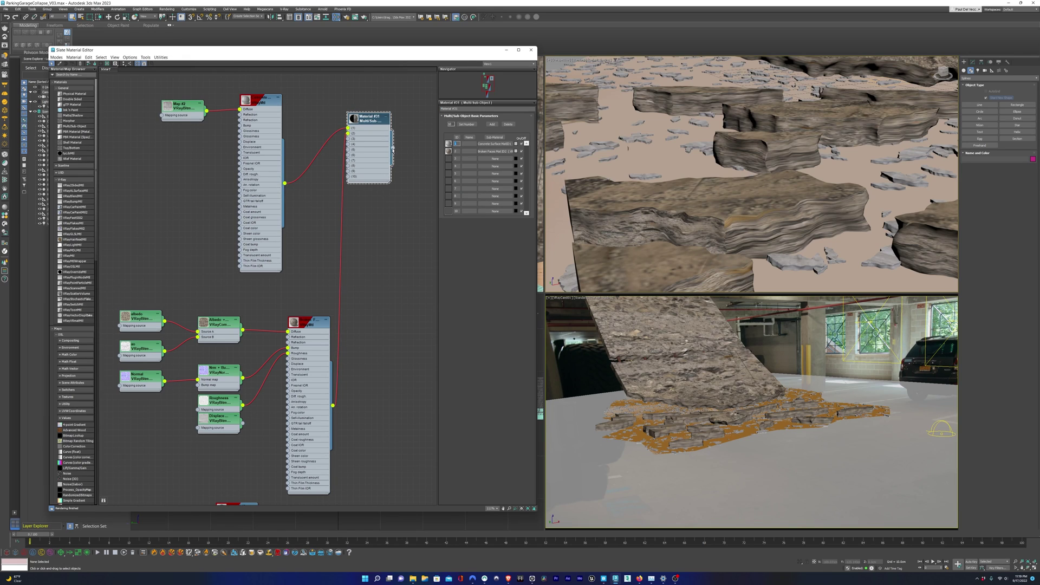
drag(689, 215, 690, 215)
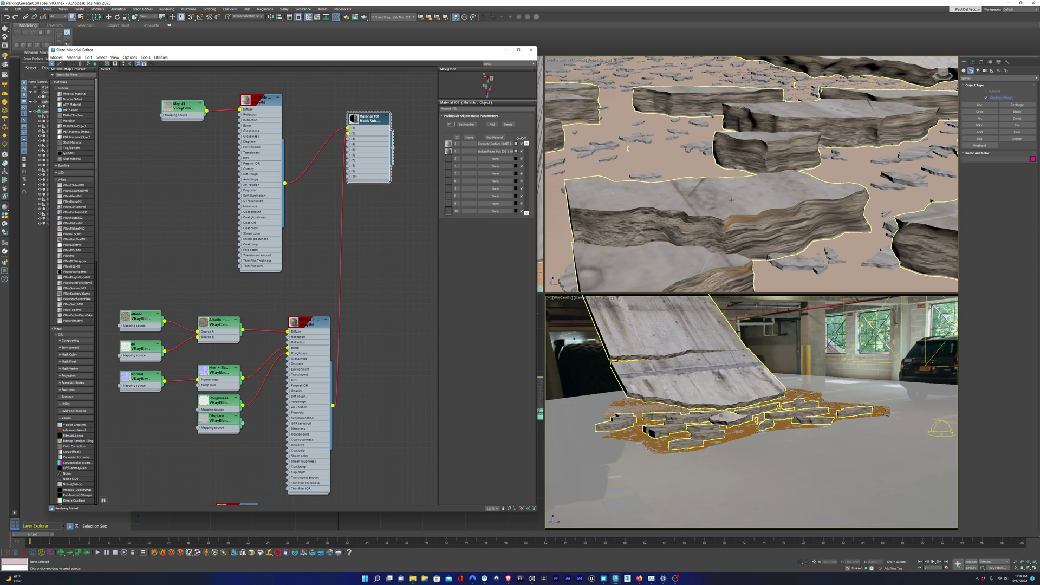
click(904, 209)
key(z)
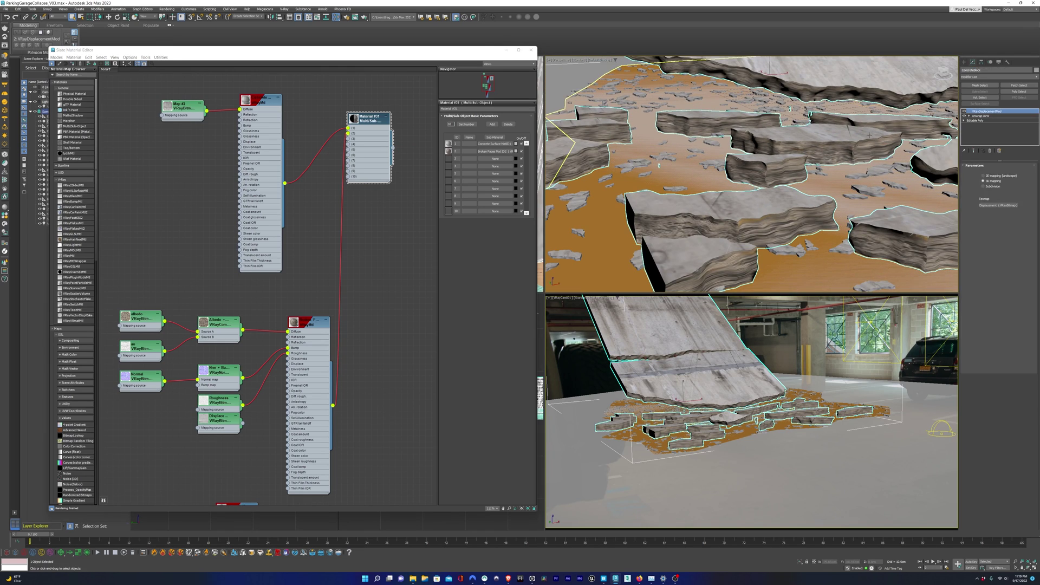
- Select the material ID 2 faces in Unwrap UVW and flatten their UVs in the UV editor, filtered to that ID
click(981, 116)
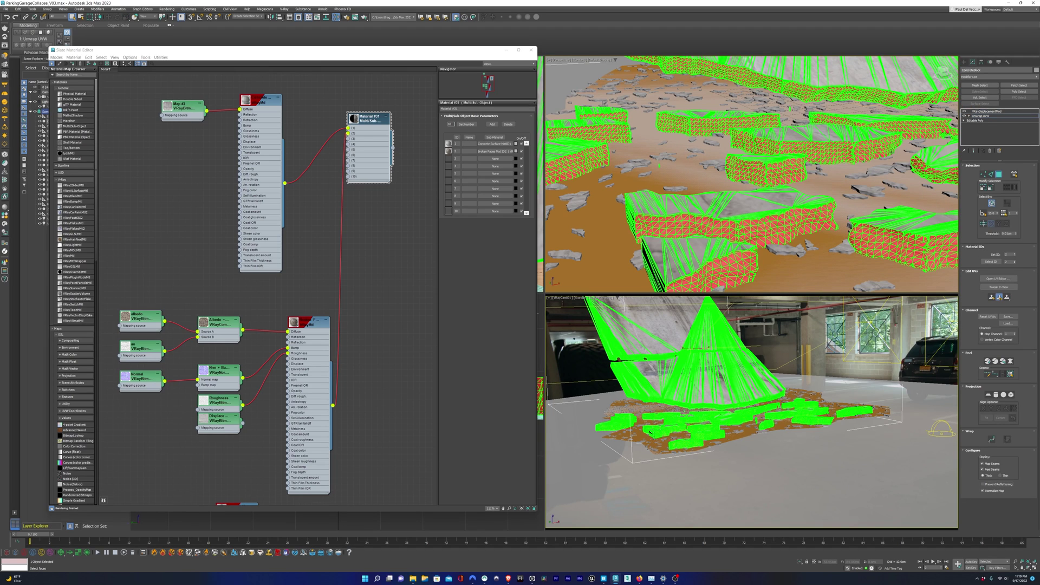
click(992, 262)
click(996, 278)
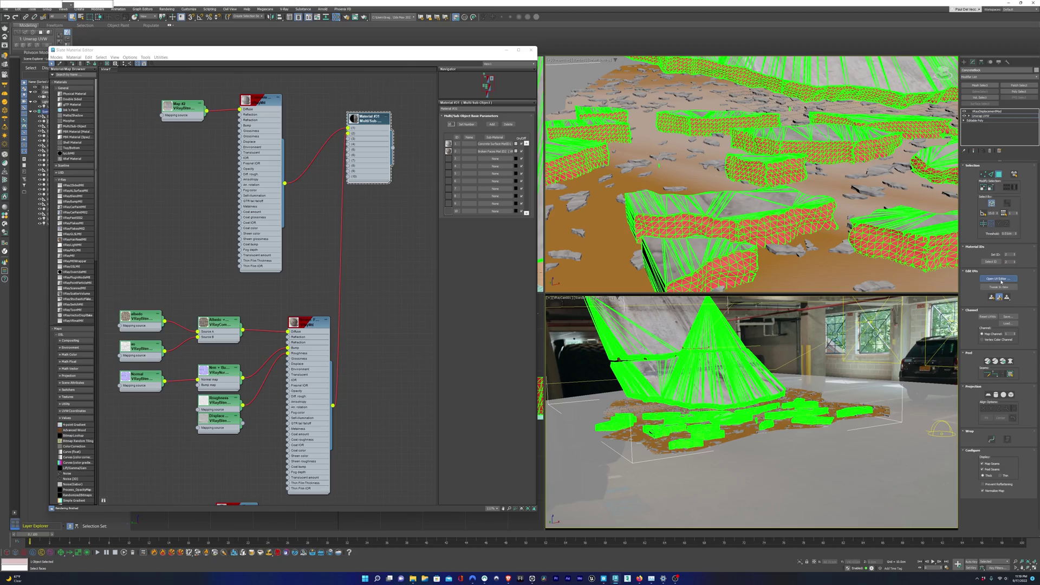
click(634, 498)
click(630, 511)
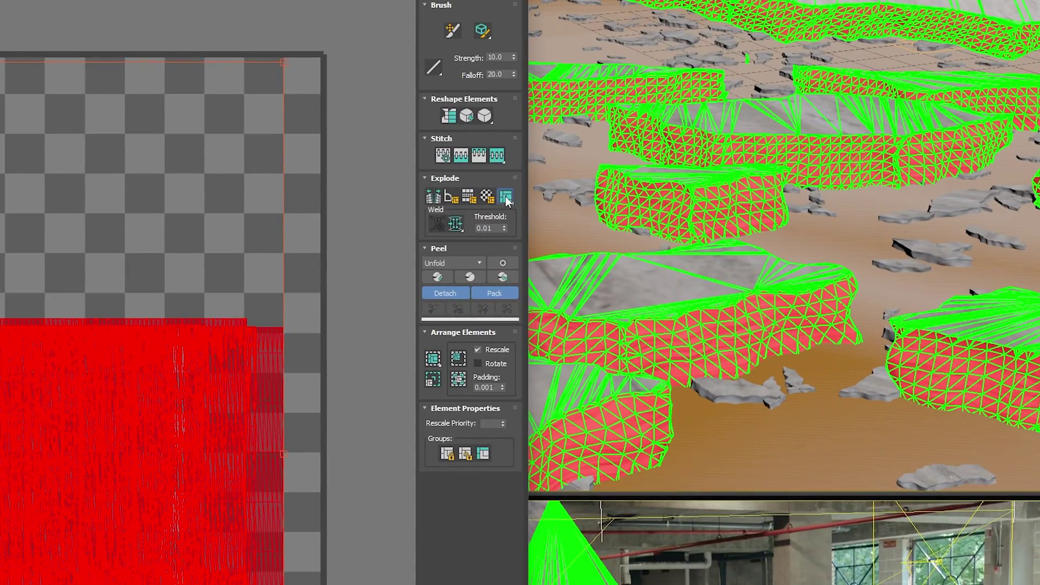
click(506, 199)
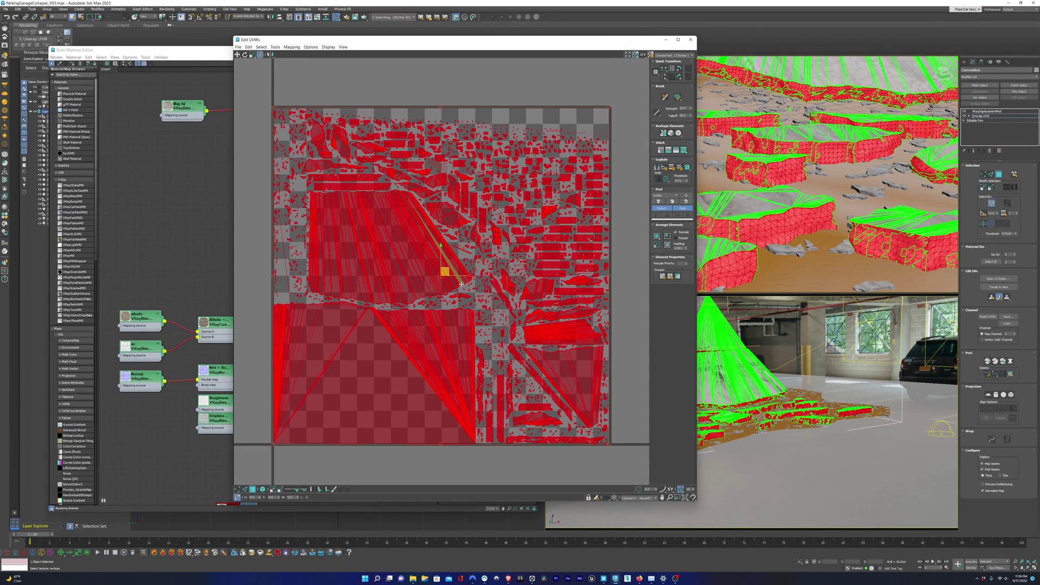
- Scale the flattened broken-edge UV shells up to several times the size of the UV tile
scroll(486, 216, down, 3)
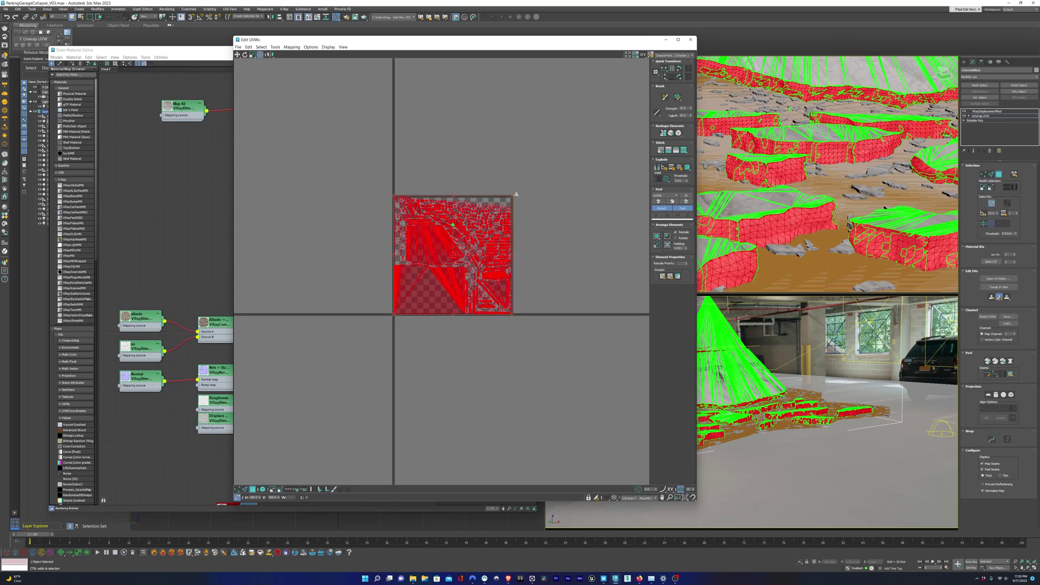
scroll(594, 176, up, 6)
scroll(594, 176, down, 4)
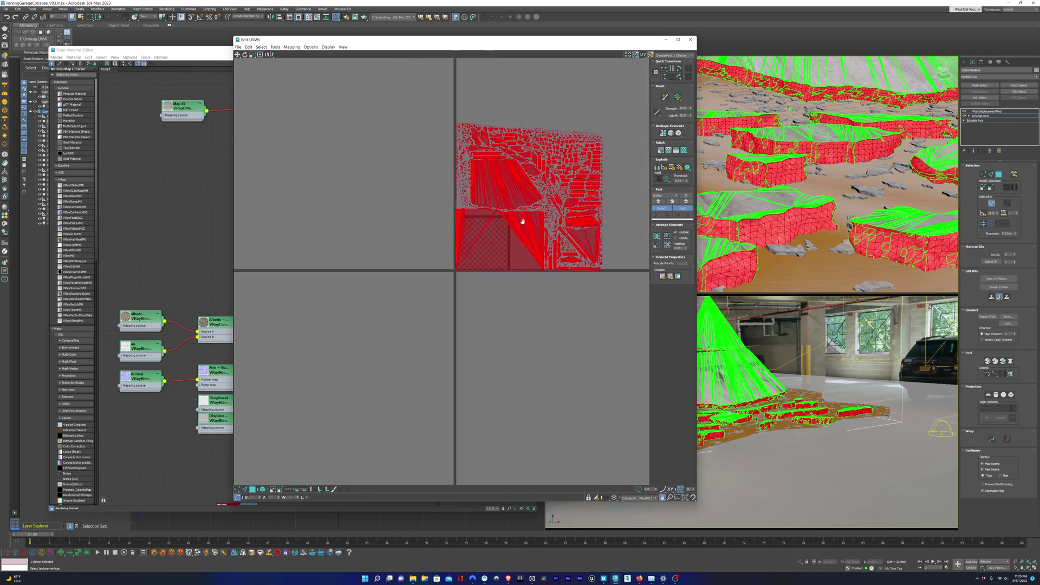
scroll(550, 204, up, 5)
scroll(621, 82, up, 3)
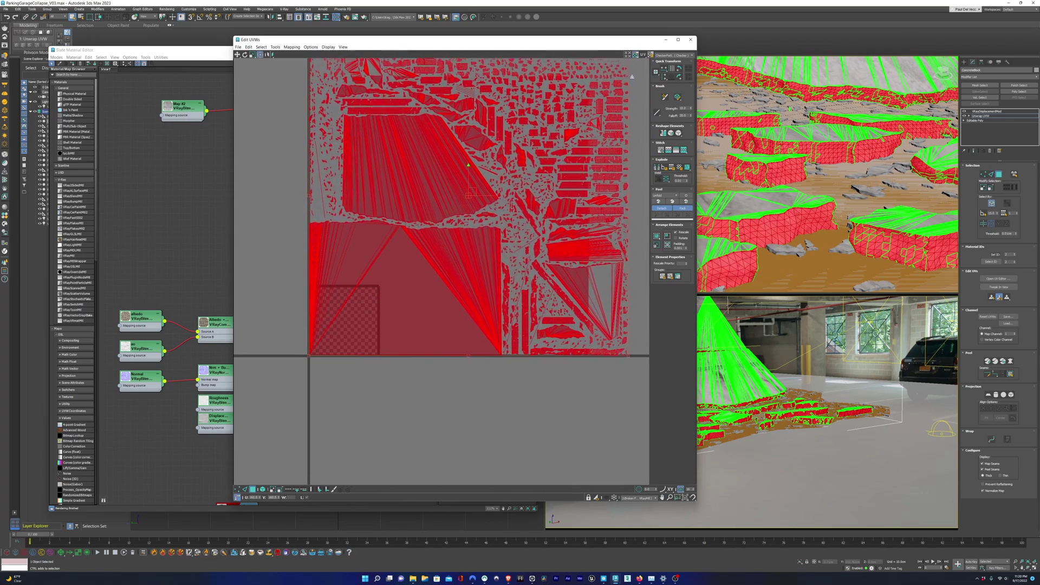
click(999, 173)
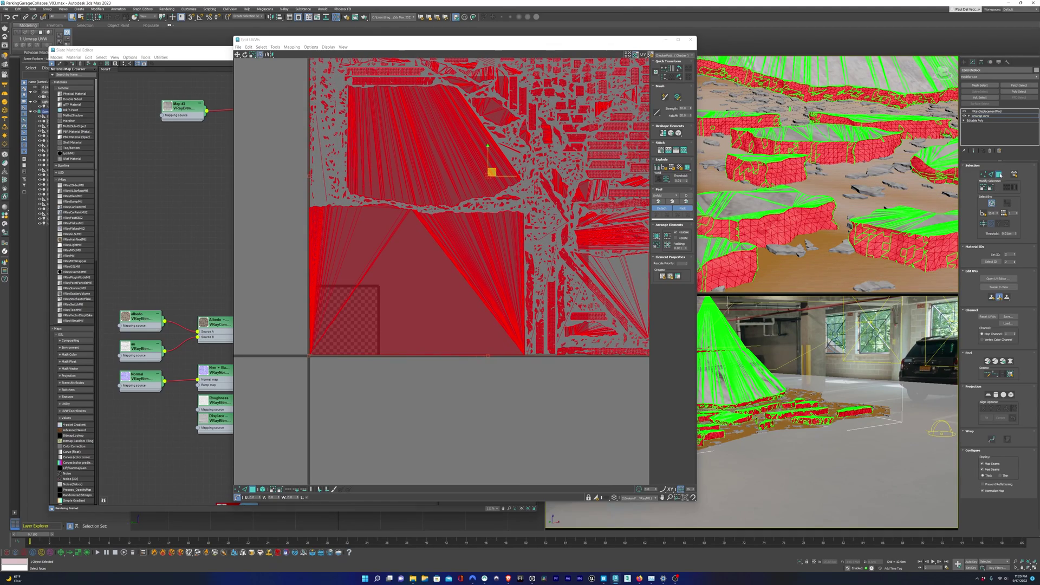
- Look over the scaled broken-edge UV shells and close the UV editor
scroll(571, 175, down, 5)
middle_drag(571, 176, 469, 284)
click(691, 41)
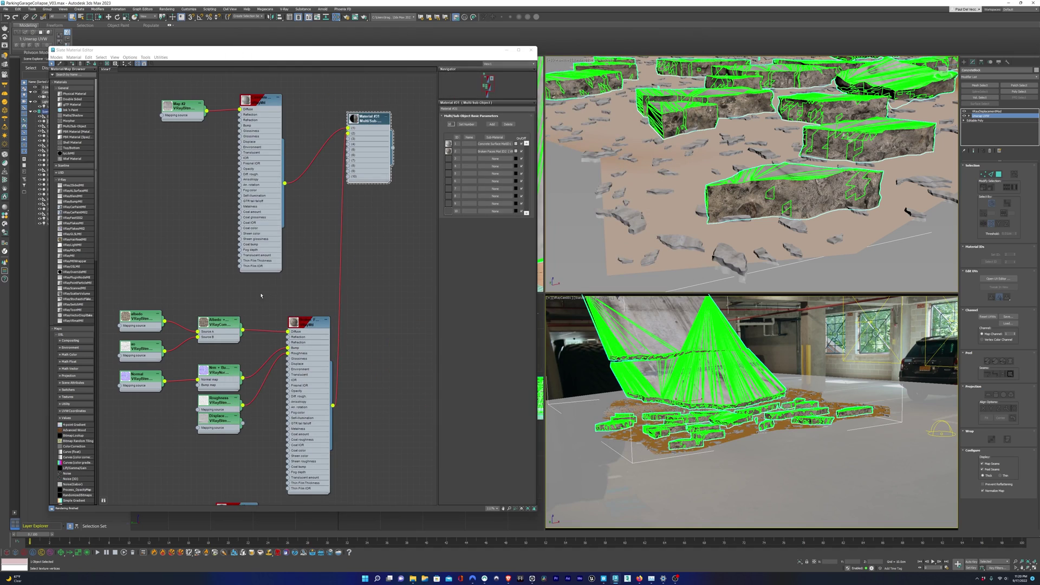
- Add a VRayUVWRandomizer map and wire it into the mapping source of the albedo, AO, normal, roughness and displacement bitmaps
middle_drag(325, 325, 408, 263)
scroll(73, 273, down, 10)
drag(76, 424, 170, 268)
drag(204, 323, 171, 269)
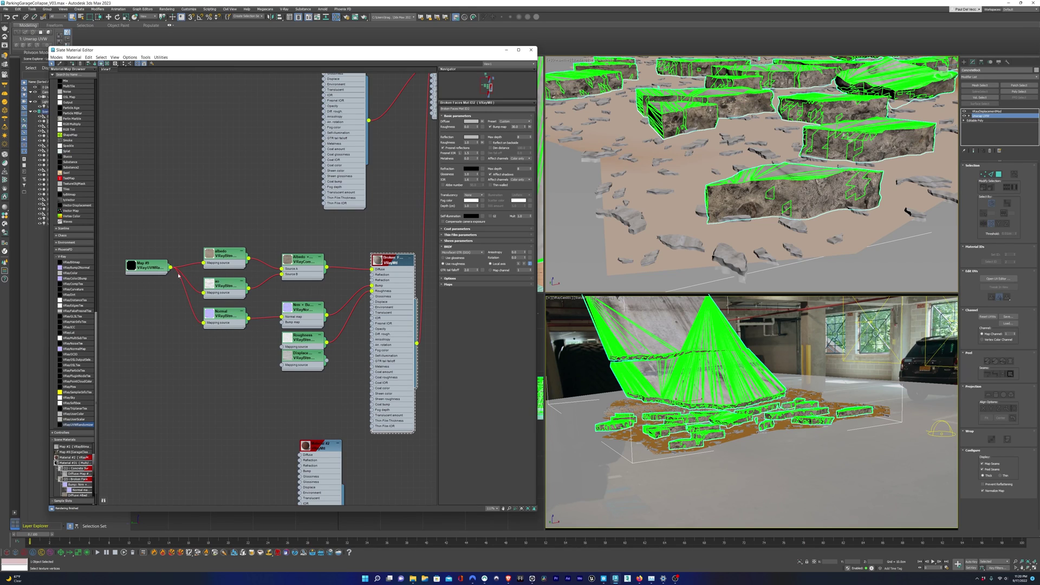
drag(302, 353, 277, 382)
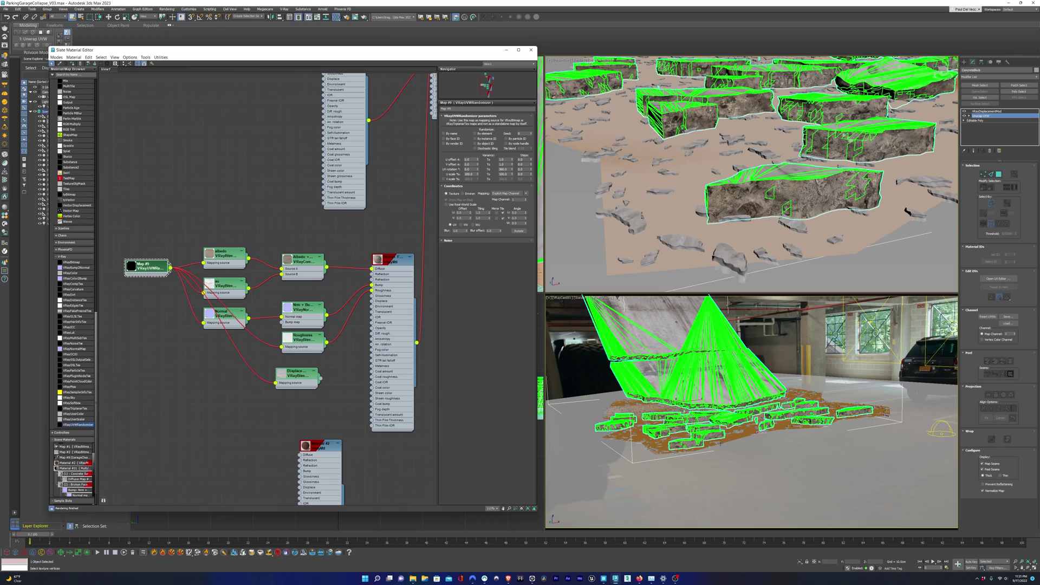
- Try a U and V tiling of 3 in the VRayUVWRandomizer coordinates
scroll(948, 181, up, 2)
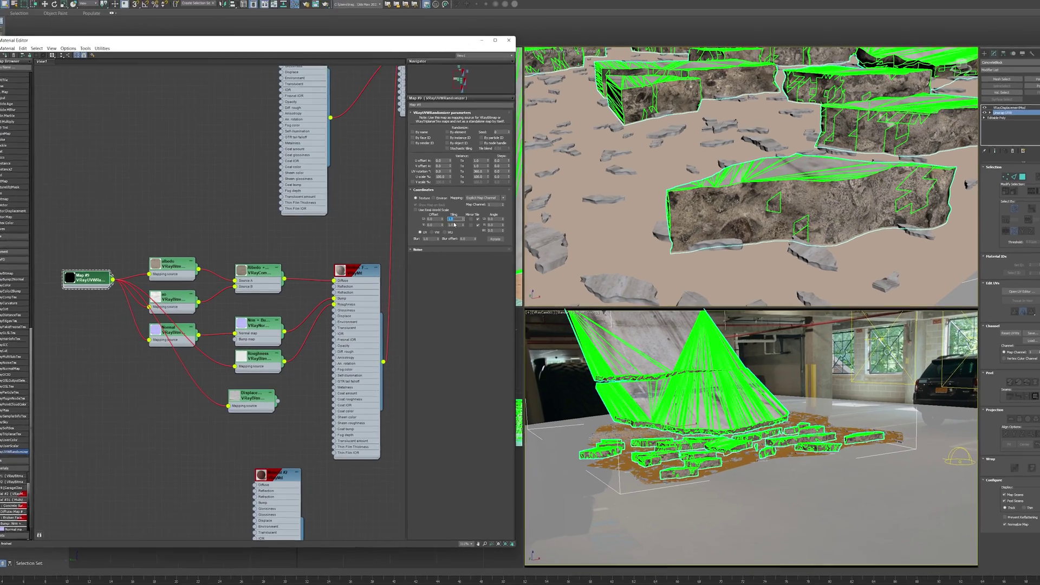
key(Return)
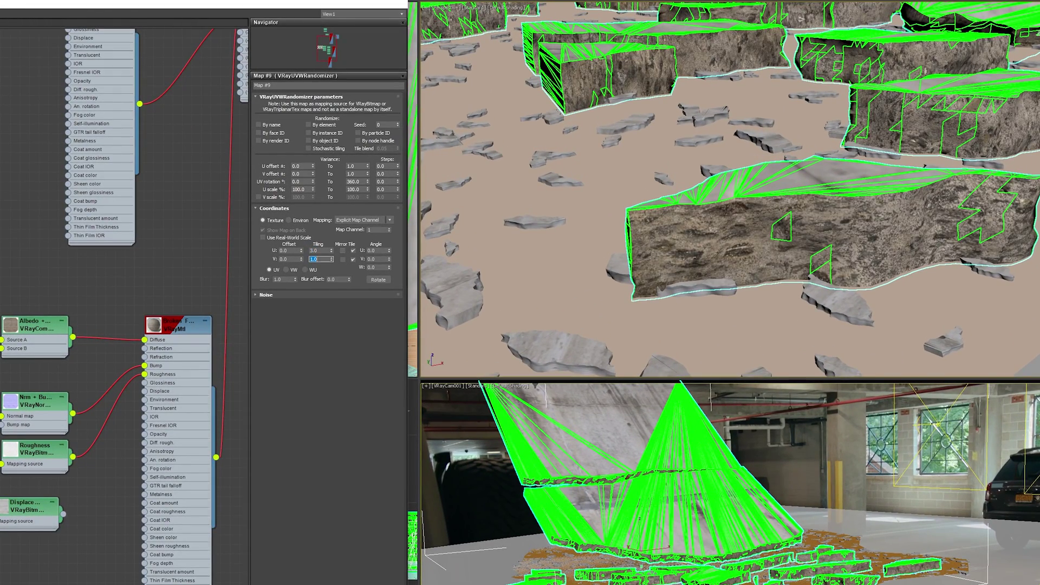
click(320, 259)
text(3)
key(Return)
- Try U and V tiling values of 8 and 4 on the VRayUVWRandomizer
click(322, 250)
text(8)
key(Tab)
text(8)
key(Return)
click(321, 251)
text(4)
key(Tab)
text(4)
key(Return)
- Set the VRayUVWRandomizer's U and V tiling to 3
click(322, 250)
text(3)
key(Tab)
text(3)
key(Return)
- Duplicate the concrete surface's diffuse bitmap, feed the copy into a Color Correction map, and set its saturation to -100
scroll(873, 271, down, 5)
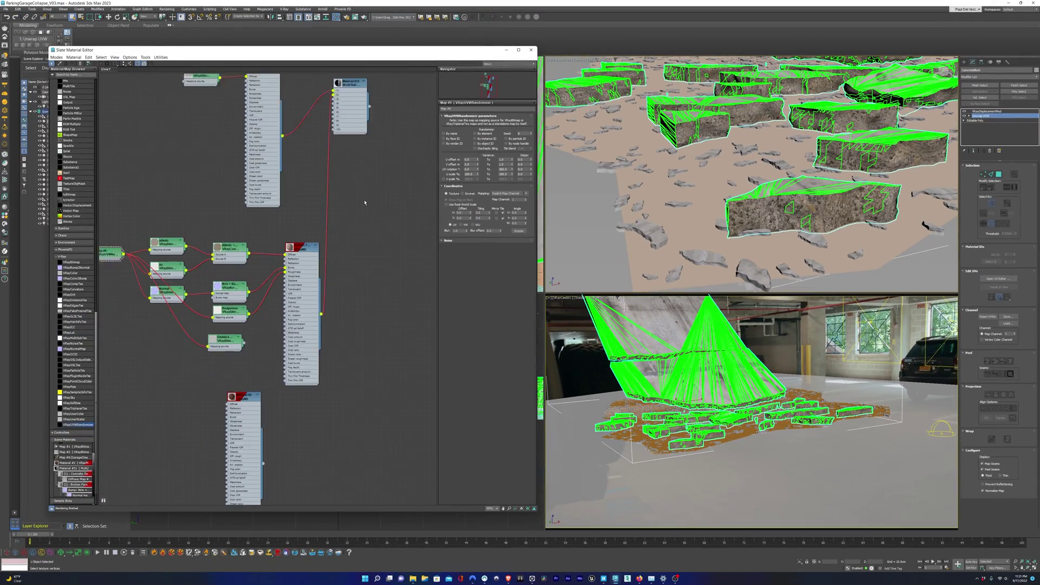
key(l)
drag(251, 331, 252, 335)
double_click(222, 97)
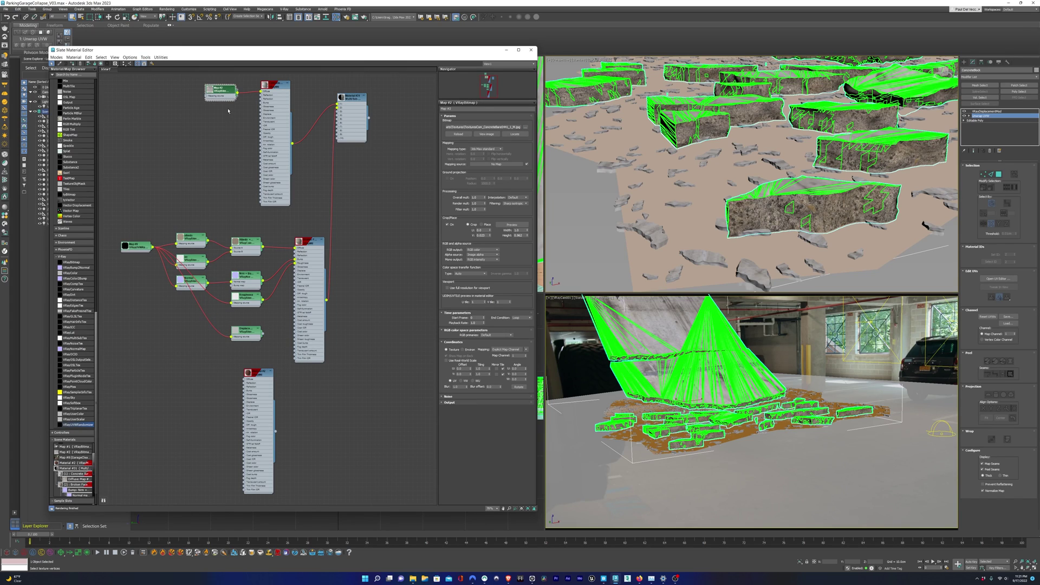
shift+drag(221, 93, 171, 127)
scroll(87, 300, up, 5)
drag(74, 163, 235, 165)
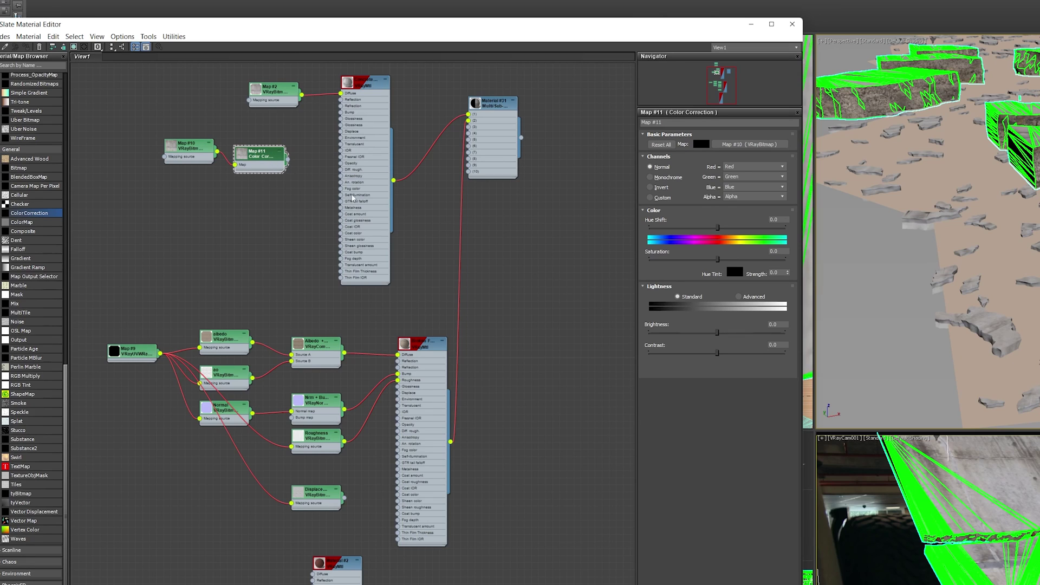
drag(717, 259, 585, 261)
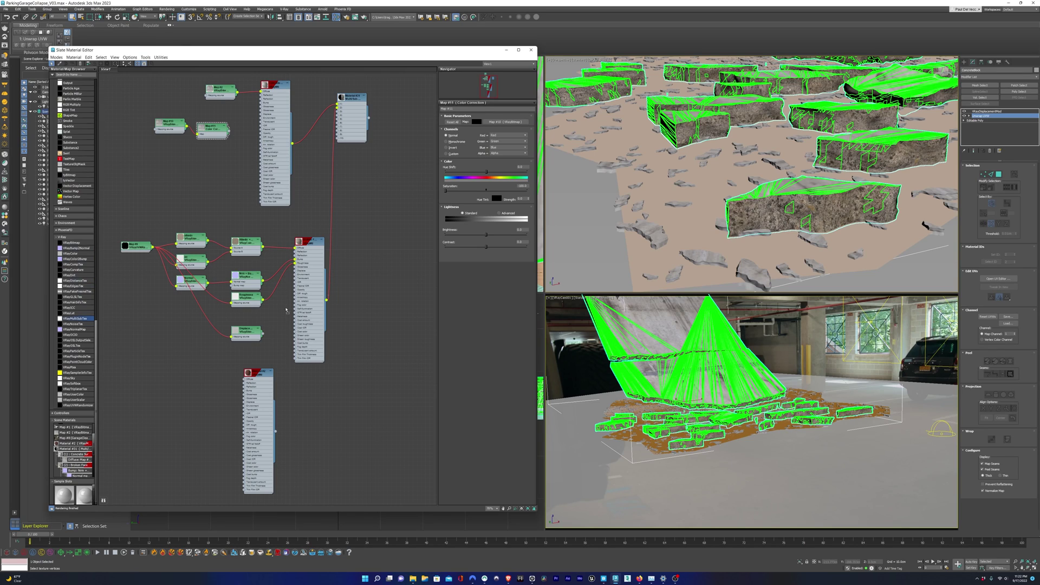
- Add a VRayMultiSubTex map to the material graph and set its number of textures to 2
click(362, 230)
drag(374, 233, 385, 220)
click(479, 121)
click(475, 128)
text(2)
key(Return)
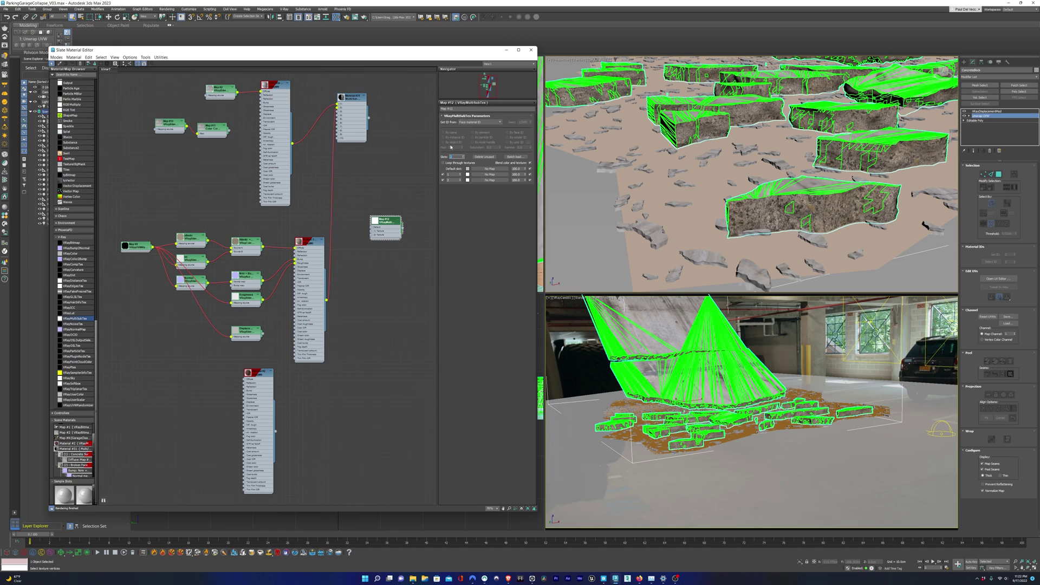
- Name the bitmap copy Concrete Surface DISPLACEMENT map, and wire its Color Correction and the broken-face displacement bitmap into VRayMultiSubTex textures 1 and 2
double_click(169, 124)
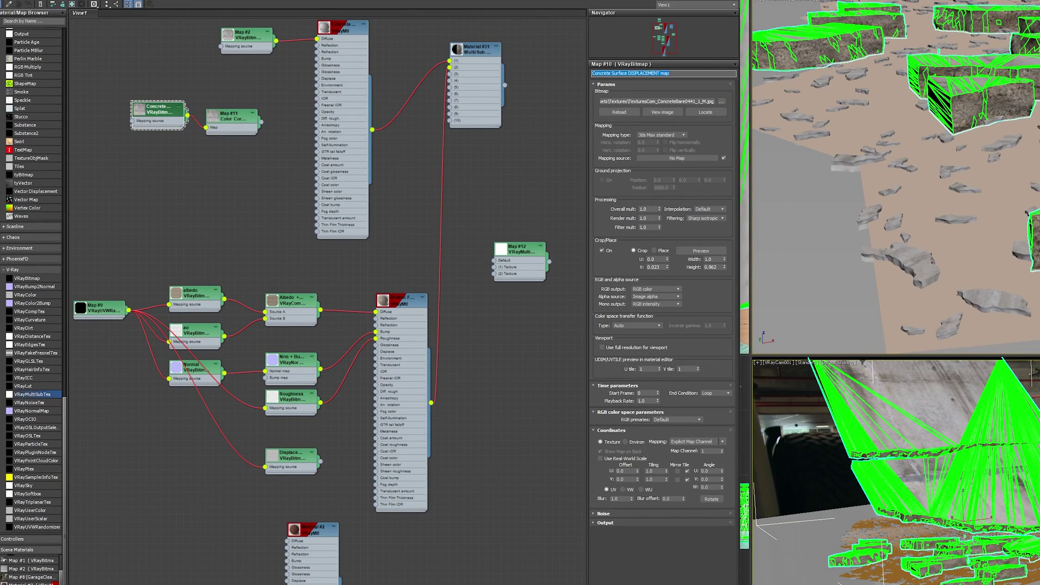
drag(261, 122, 495, 267)
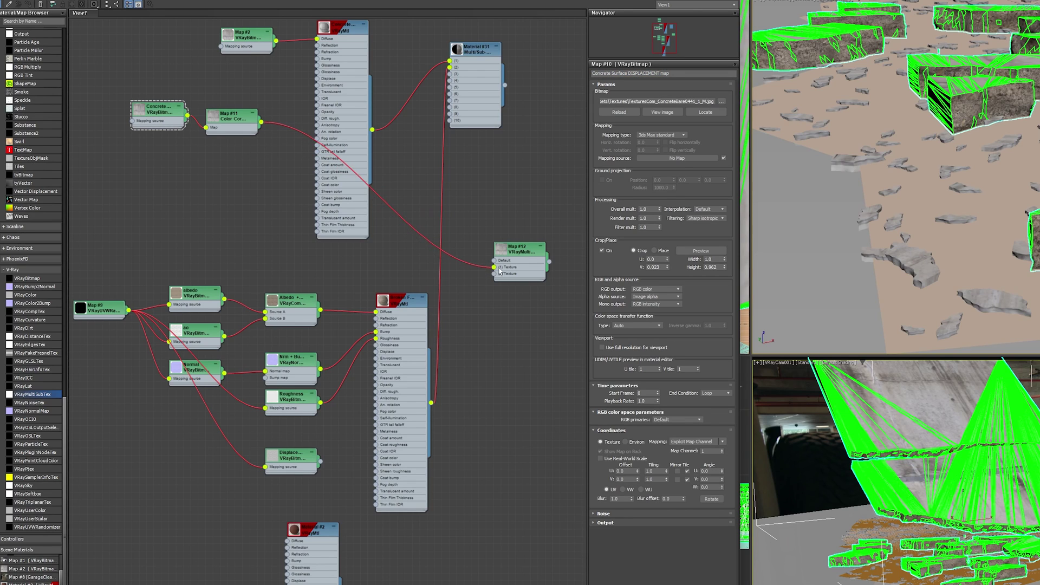
double_click(291, 455)
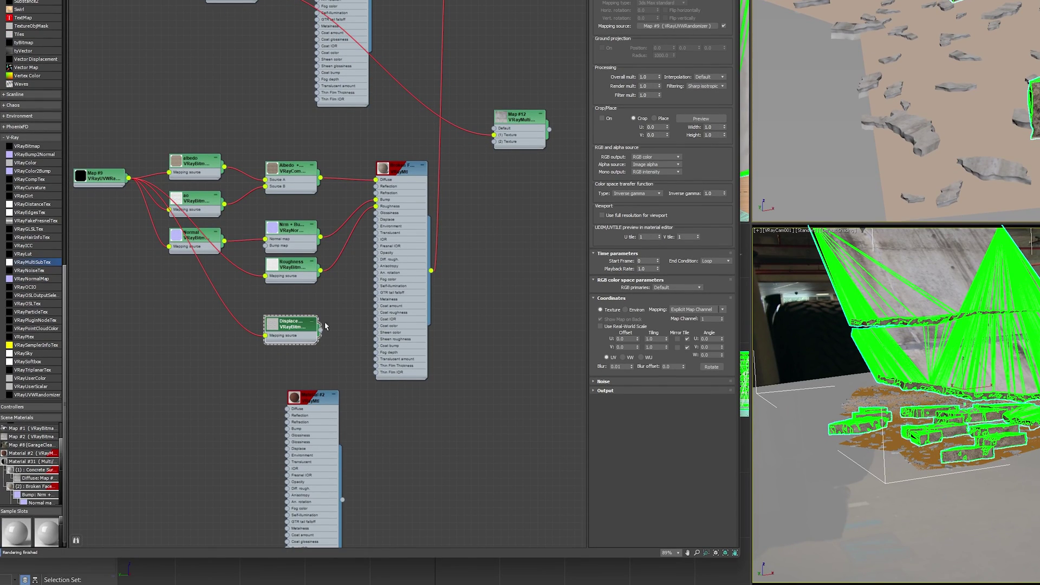
drag(320, 330, 494, 141)
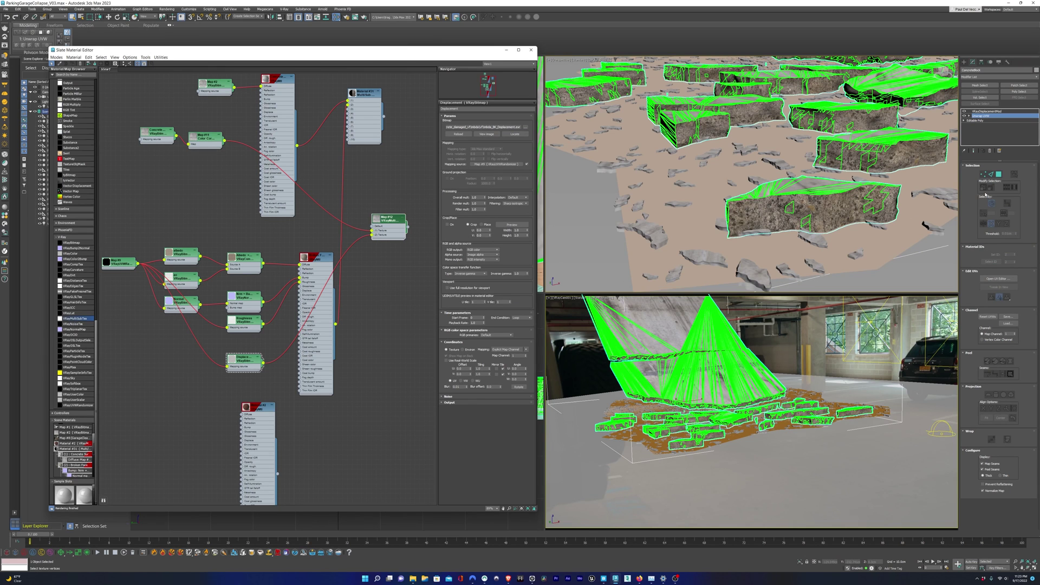
- Set the VRayDisplacementMod's shift to -4 cm with the VRayMultiSubTex map as its texmap, and render the camera view
click(987, 112)
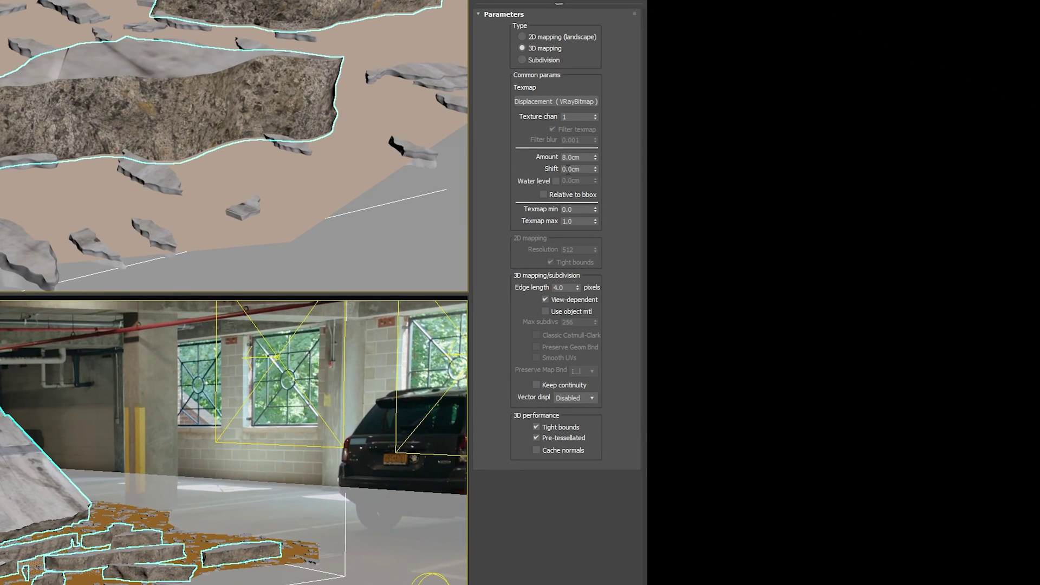
double_click(587, 171)
text(-4)
key(Return)
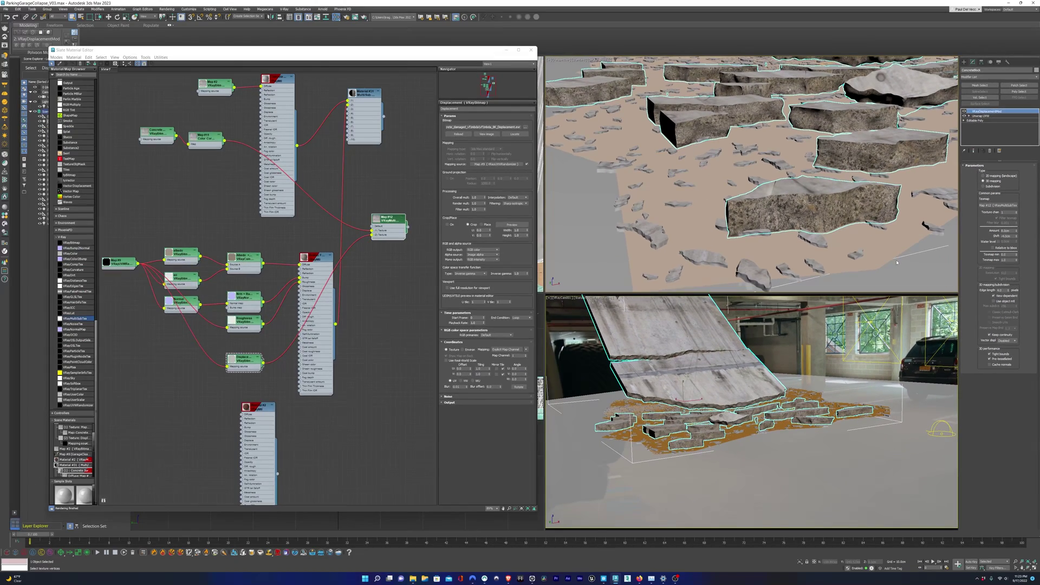
key(shift+q)
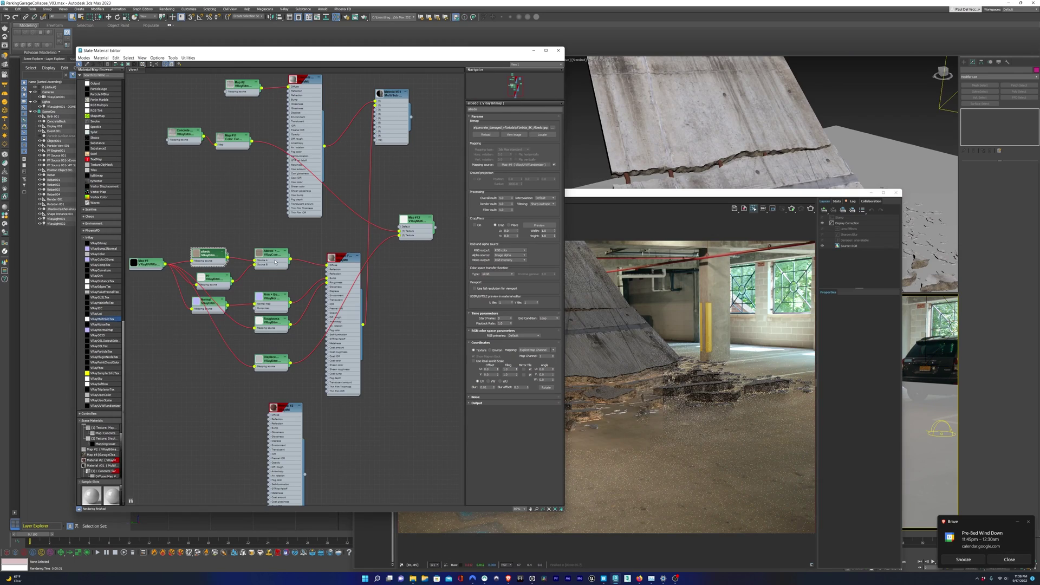
- Insert a Color Correction map between the broken-face albedo bitmap and Source A of the composite map
drag(208, 256, 190, 237)
scroll(100, 177, up, 3)
scroll(99, 177, up, 5)
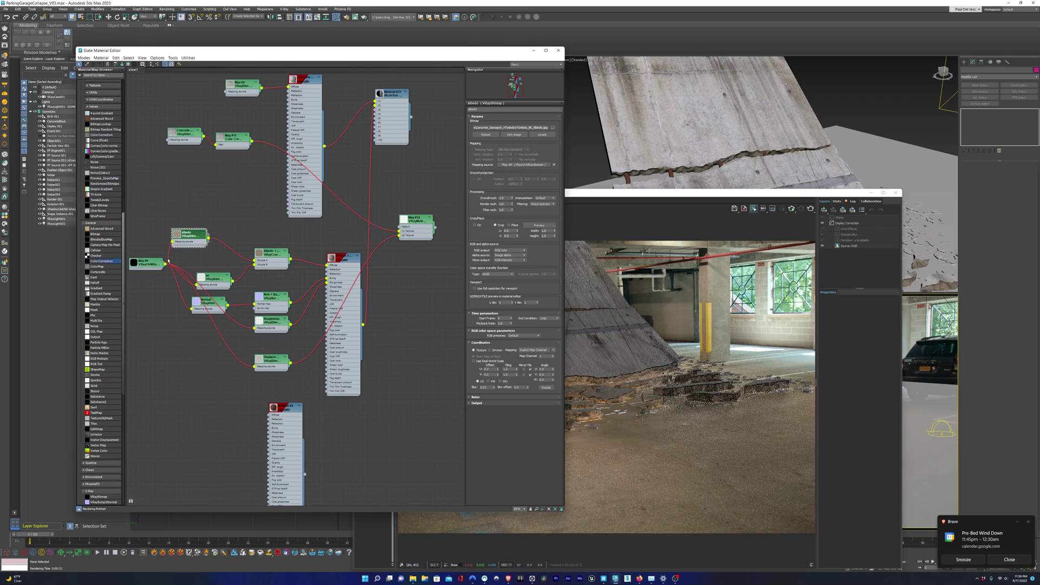
drag(223, 249, 224, 249)
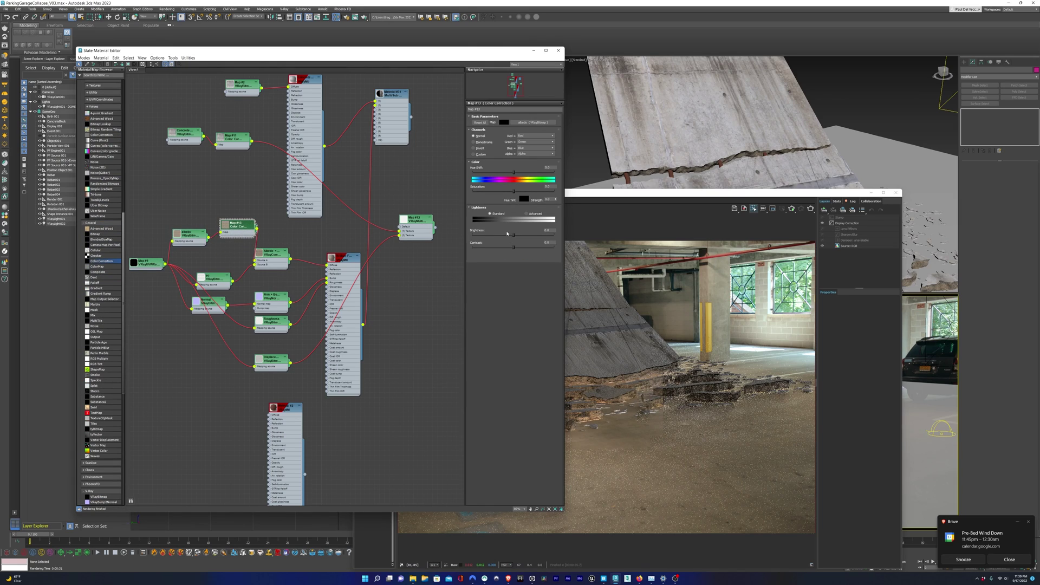
double_click(224, 227)
scroll(224, 227, up, 4)
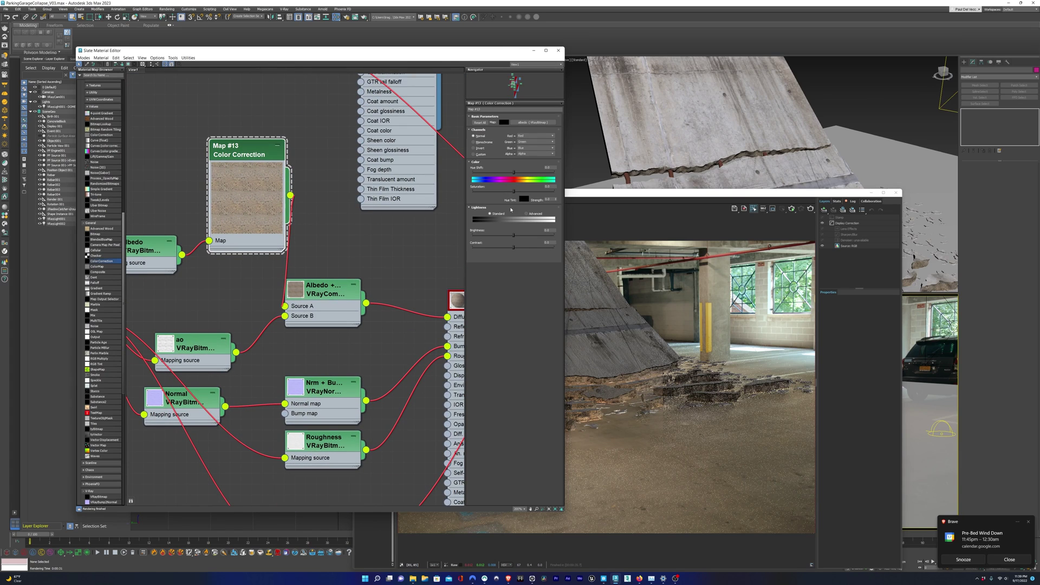
- Lower the saturation and brightness of the albedo Color Correction, and render the scene again
drag(498, 193, 493, 193)
key(shift+q)
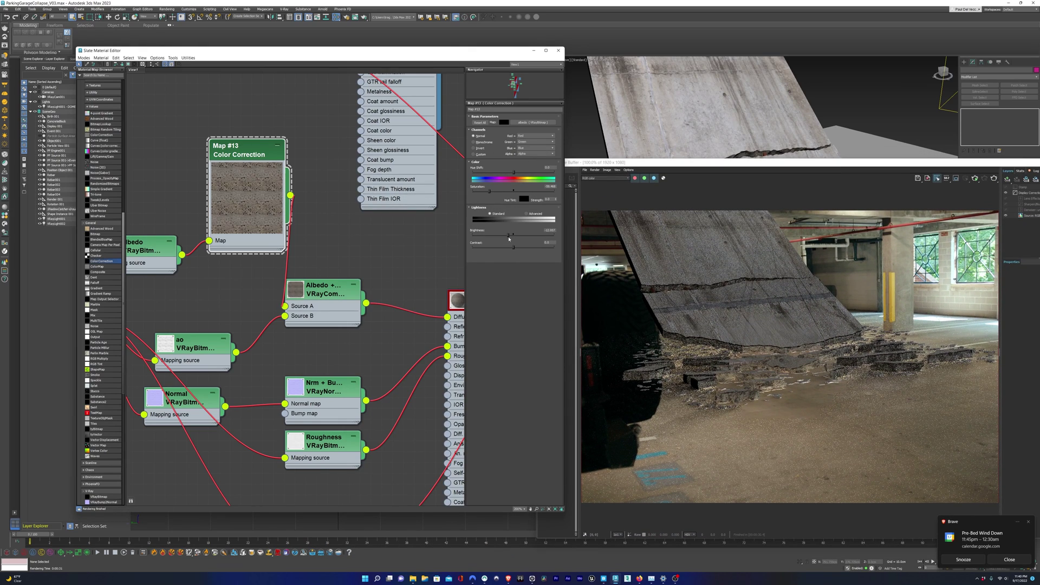
scroll(585, 293, down, 2)
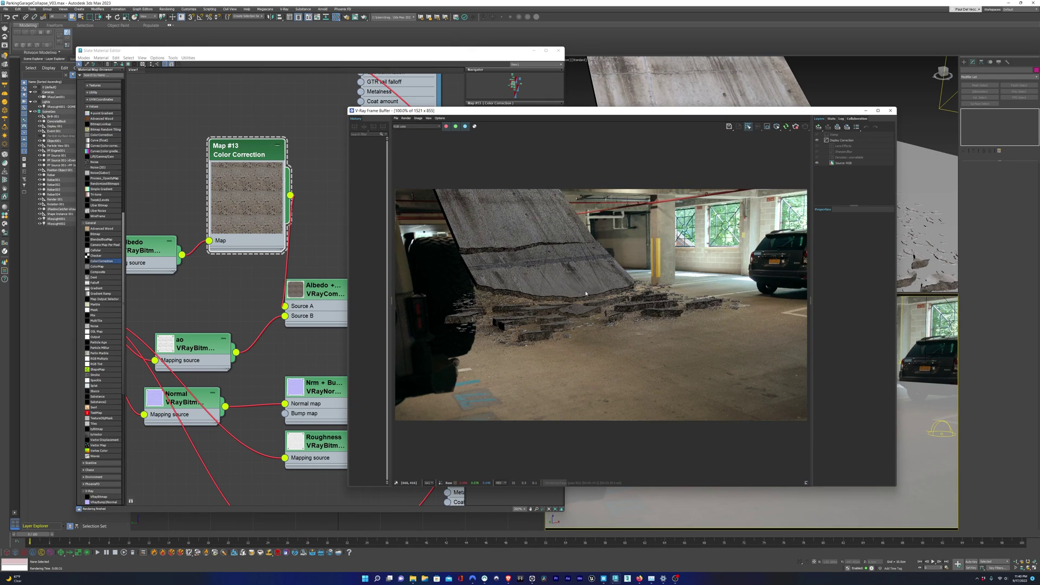
- Select the concrete blocks object, add an Unwrap UVW modifier to it, and open its UVs in the UV editor
key(ctrl+i)
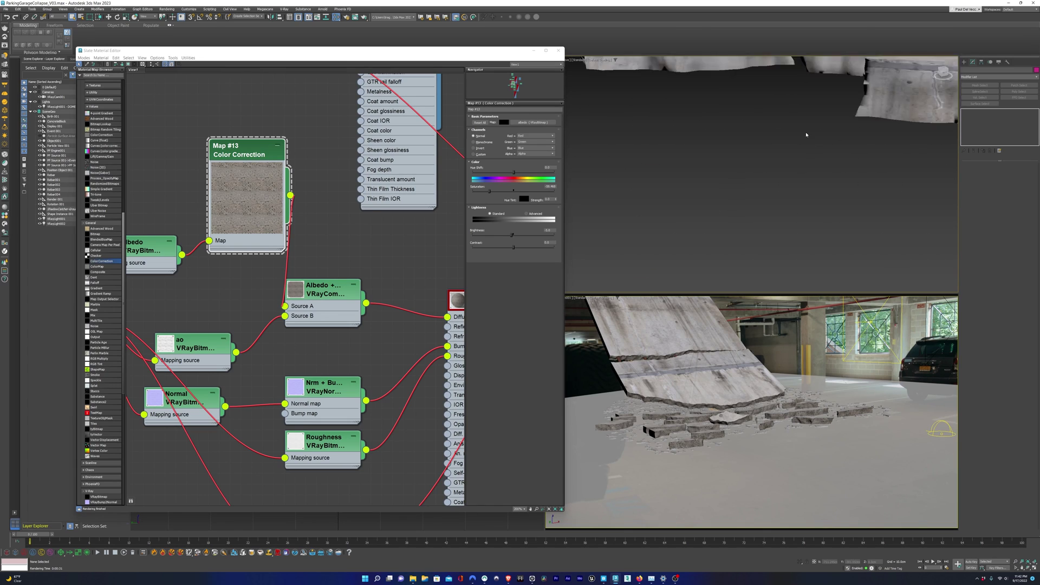
scroll(337, 232, down, 5)
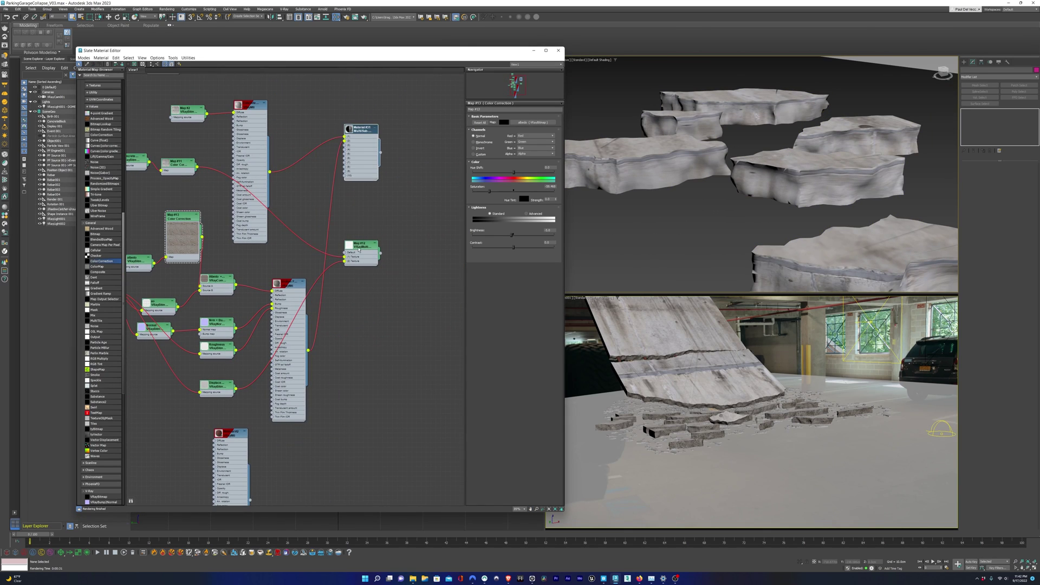
key(a)
click(812, 174)
click(1000, 76)
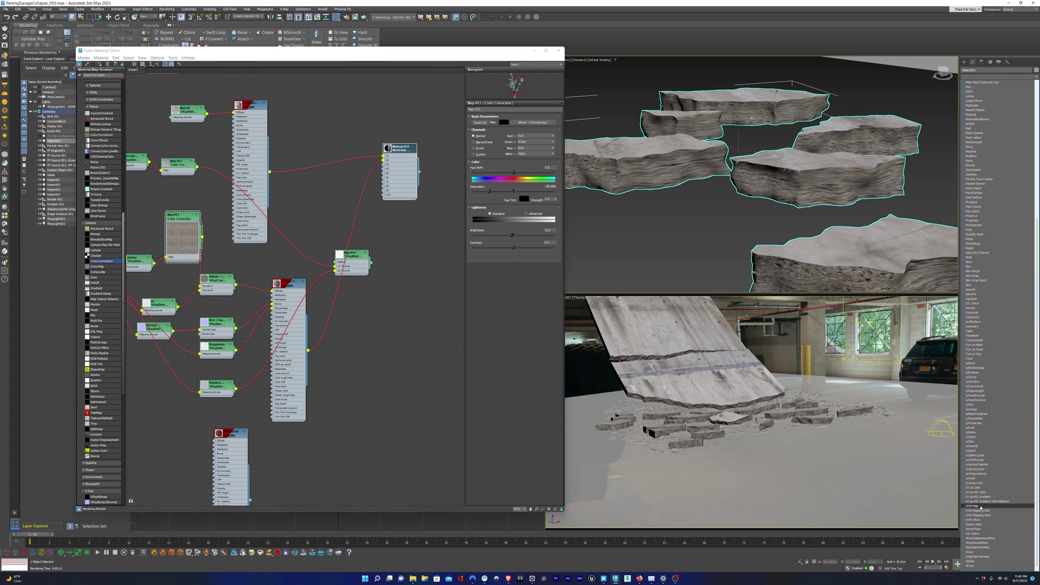
click(974, 483)
click(997, 279)
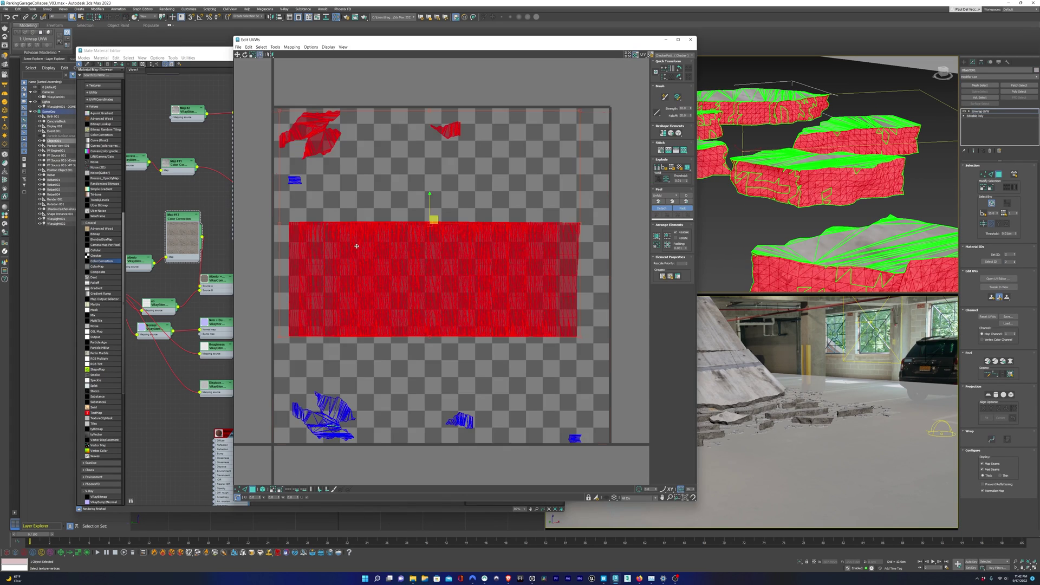
scroll(540, 286, up, 5)
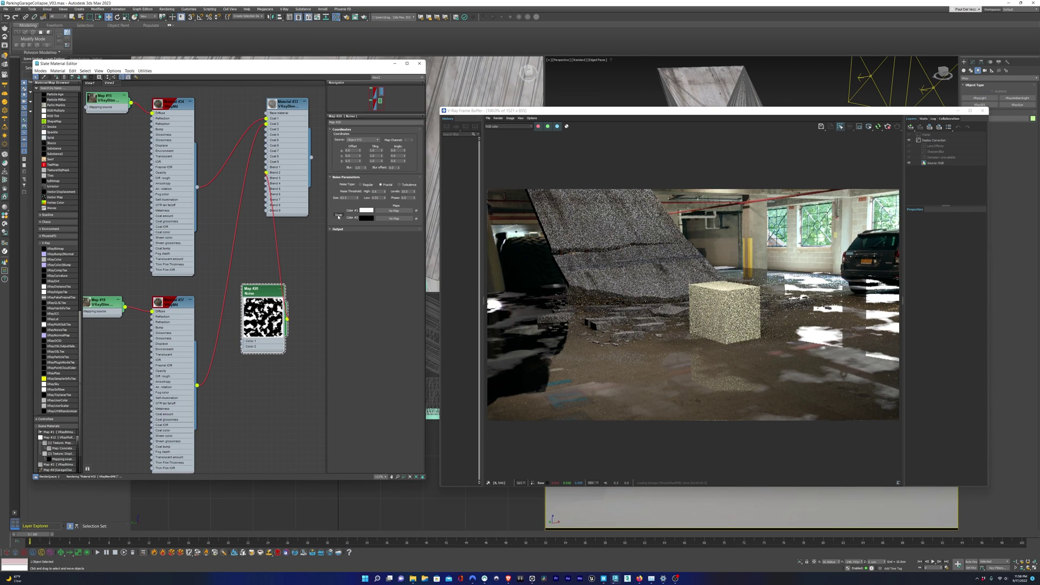
- Swap the two colors of the Noise map and open the refraction color of the lower VRayMtl
click(338, 215)
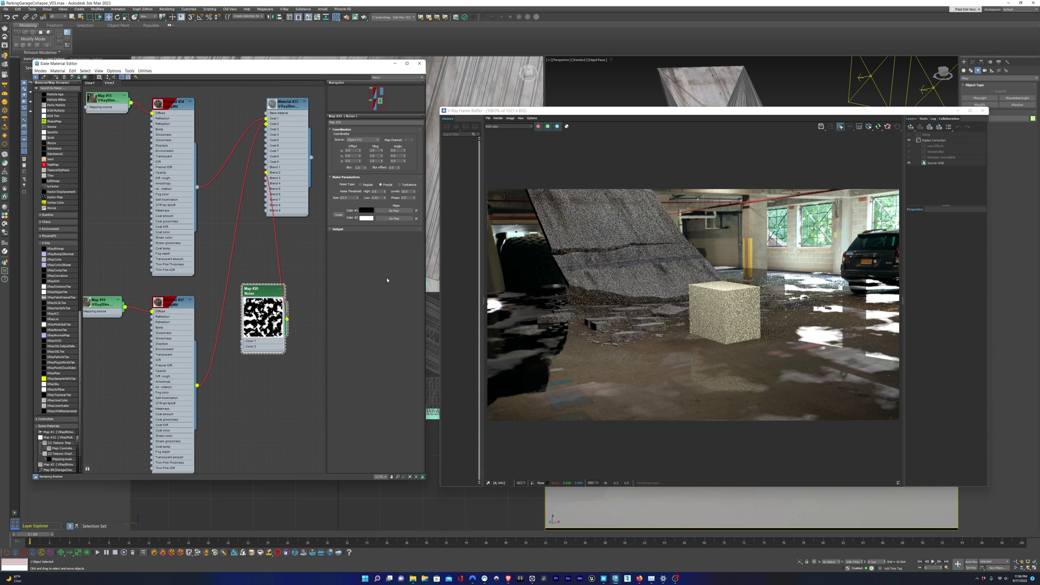
double_click(174, 310)
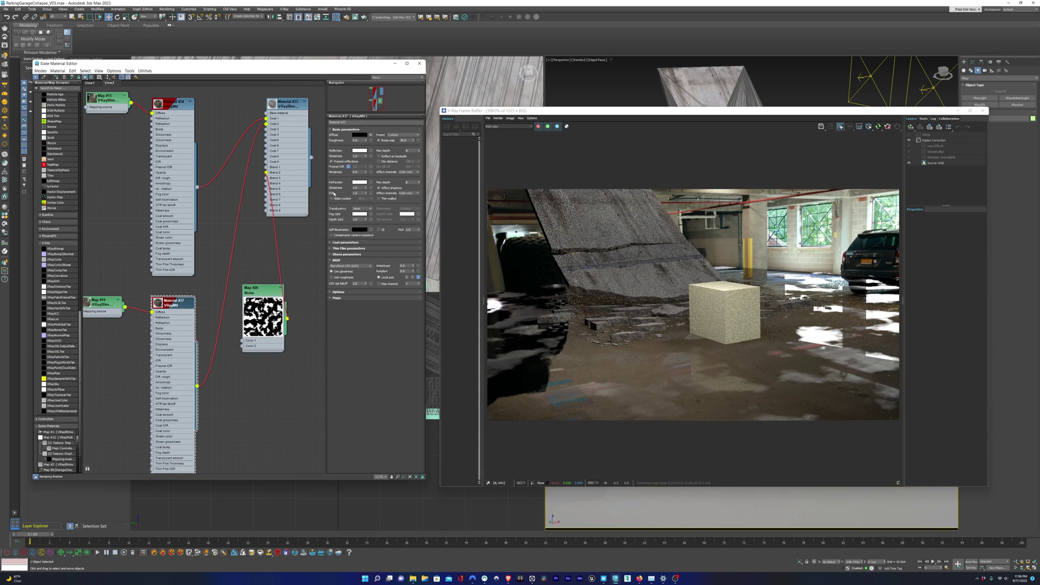
click(360, 183)
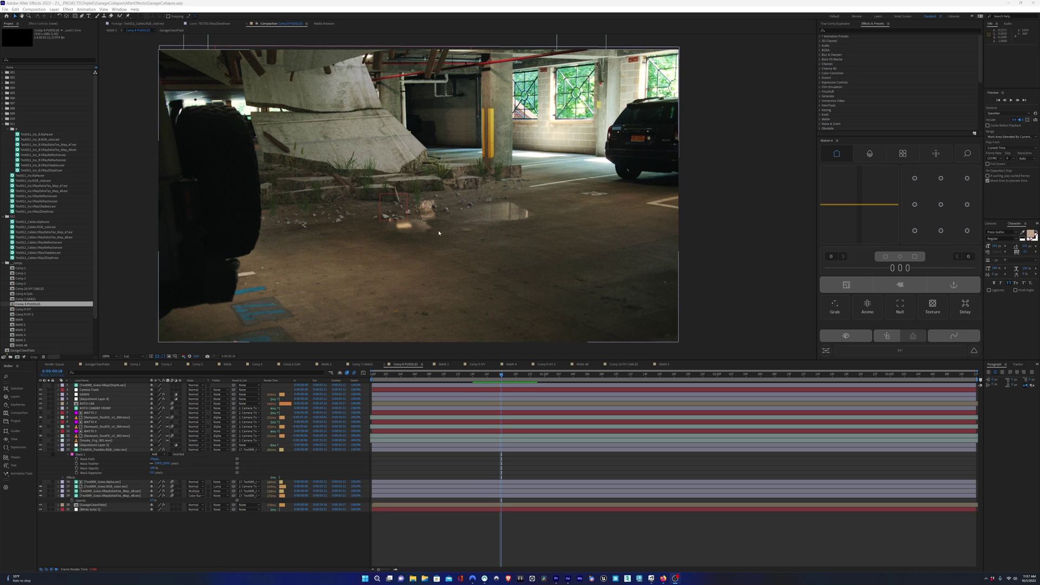
- Switch to After Effects and compare the shot with and without puddles by fading the masked puddles layer's opacity out and back in
scroll(439, 233, up, 1)
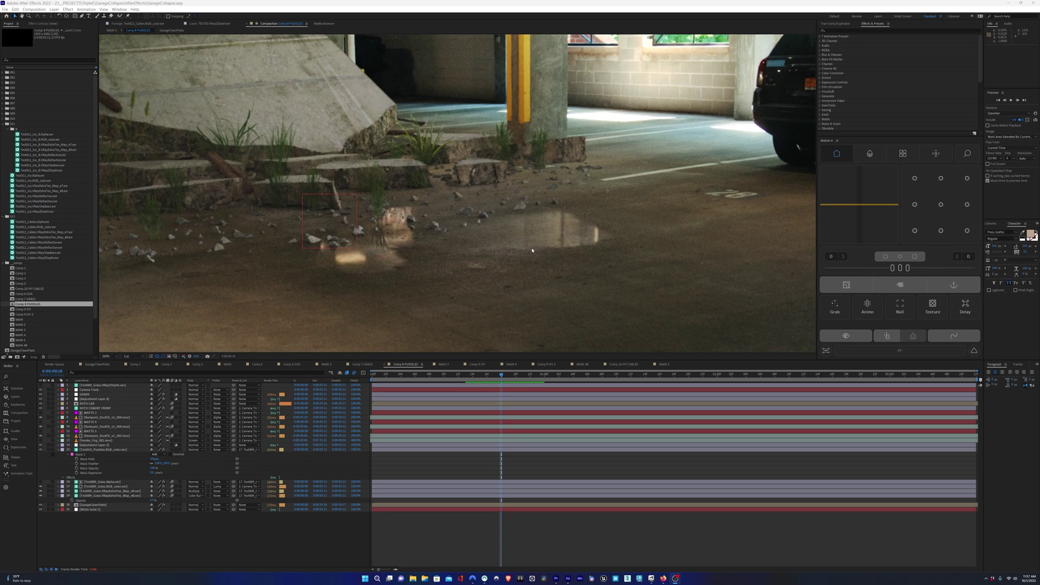
click(88, 494)
click(103, 450)
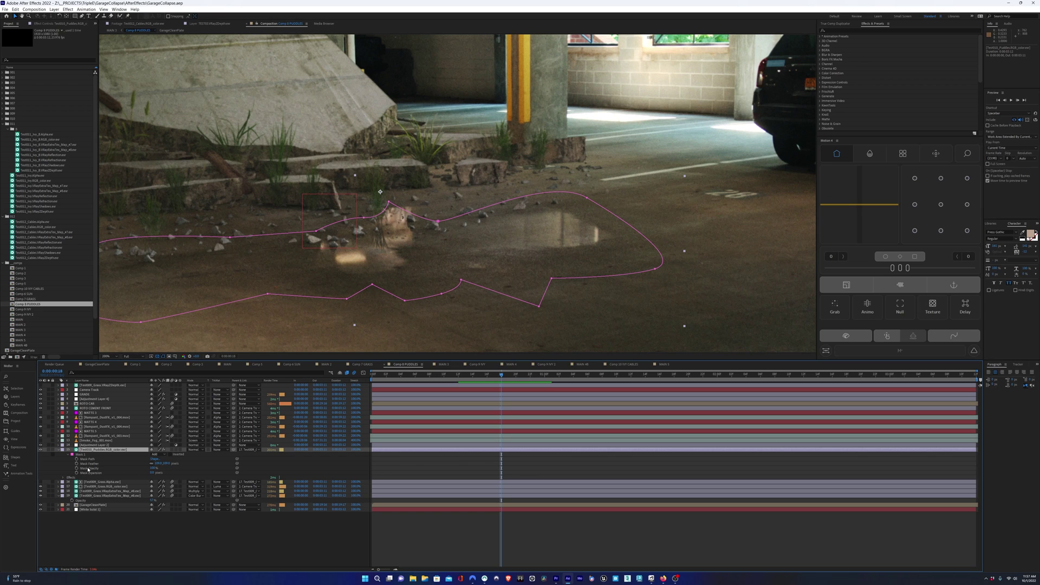
key(t)
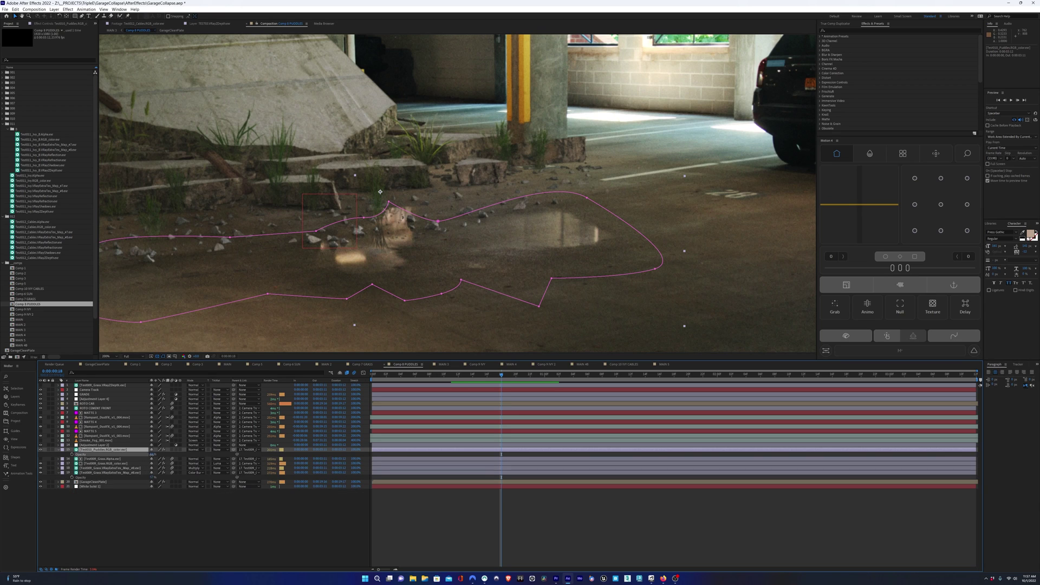
drag(154, 454, 84, 457)
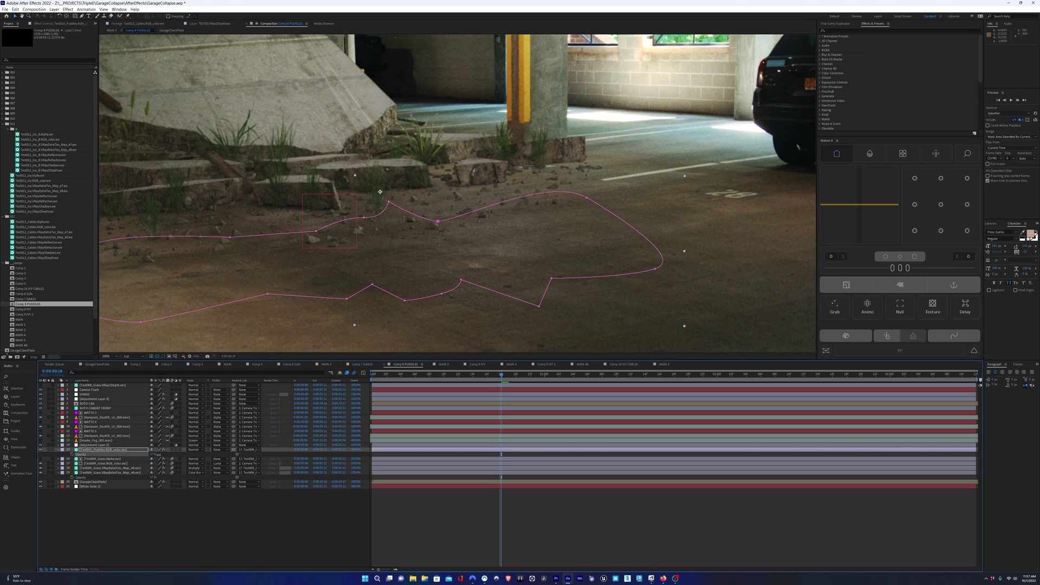
drag(150, 457, 154, 456)
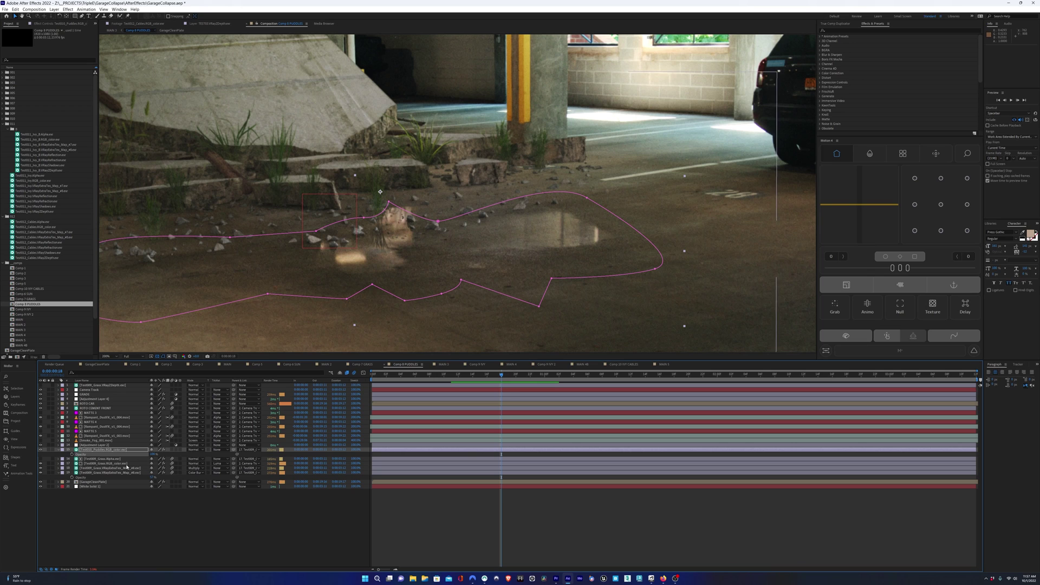
- Solo the puddles layer to inspect its masked render alone, and show the full composite again
click(49, 450)
drag(372, 230, 536, 192)
key(comma)
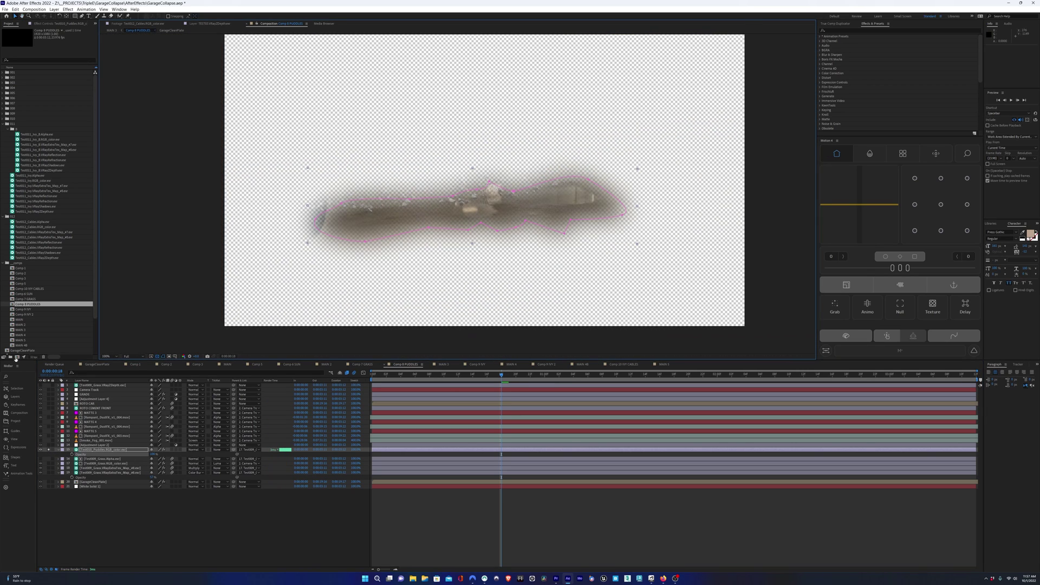
click(49, 451)
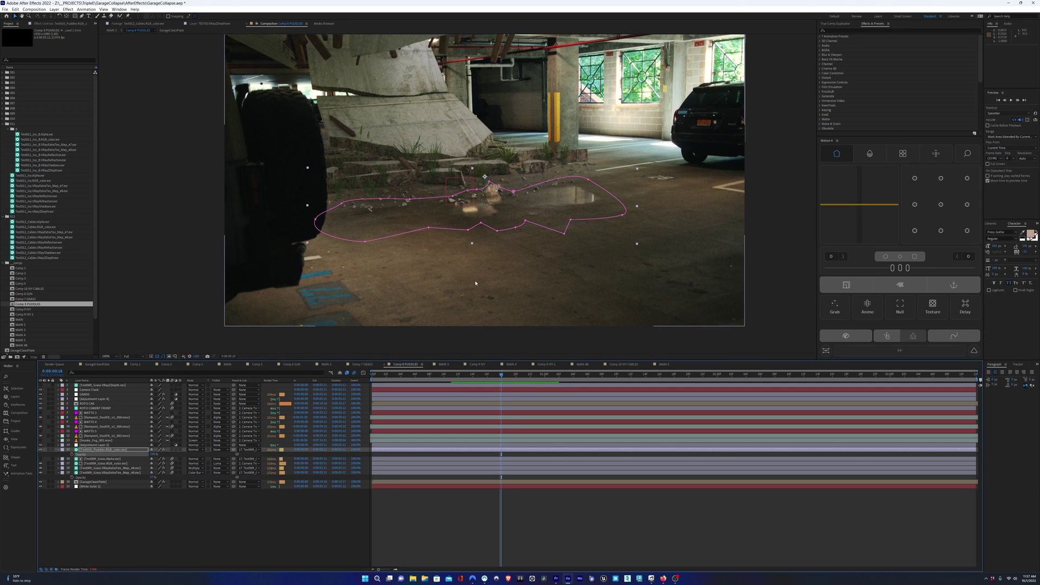
drag(475, 237, 469, 254)
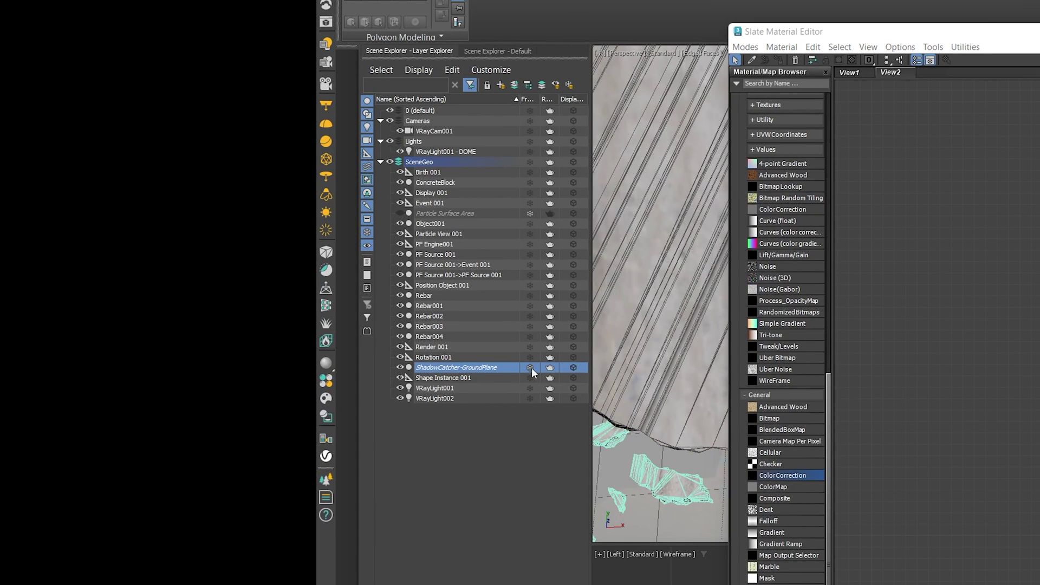
- Switch to 3ds Max and clone ShadowCatcher-GroundPlane as a copy named PUDDLES SURFACE
right_click(490, 366)
click(507, 405)
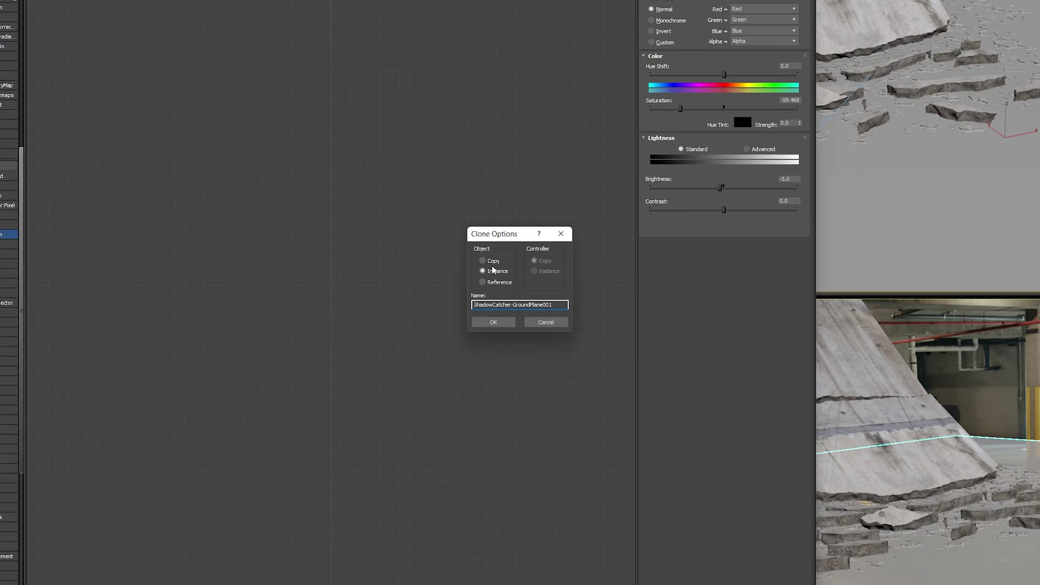
click(494, 262)
drag(559, 306, 467, 303)
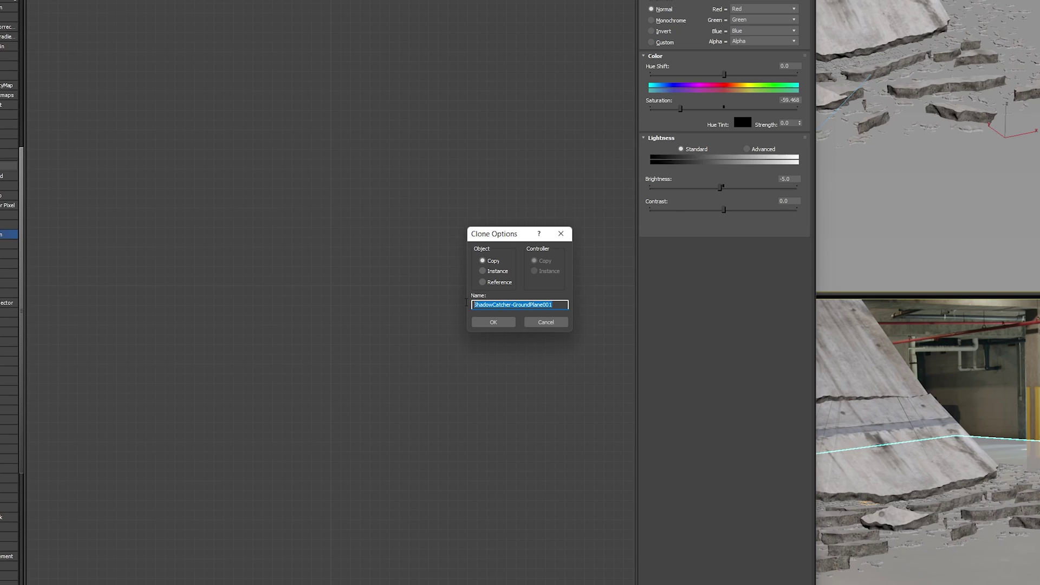
text(PUDDLES SURFACE)
key(Return)
- Adjust the matte alpha contribution in the V-Ray object properties of PUDDLES SURFACE
right_click(898, 486)
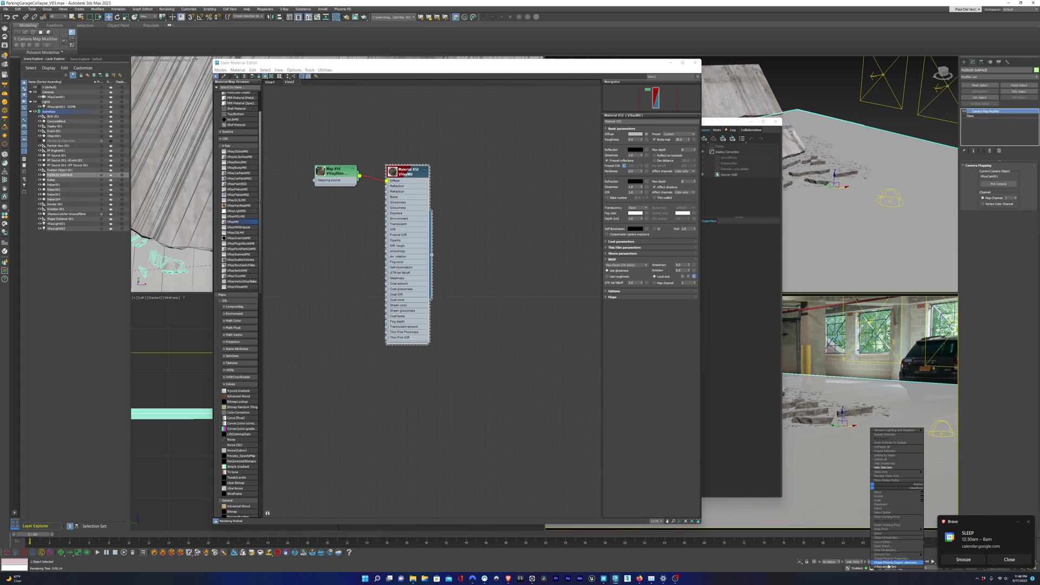
click(889, 567)
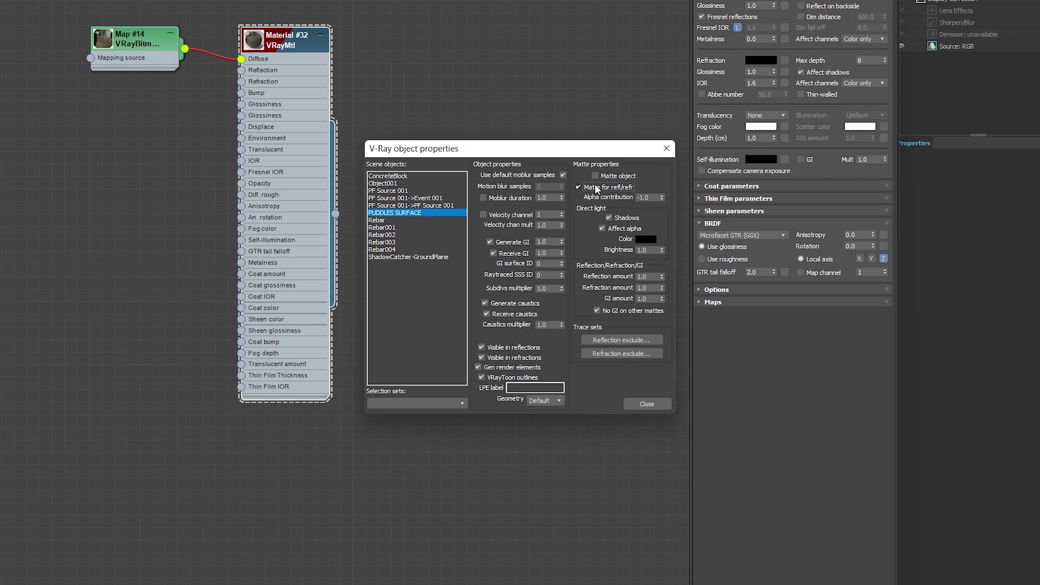
click(662, 196)
click(646, 405)
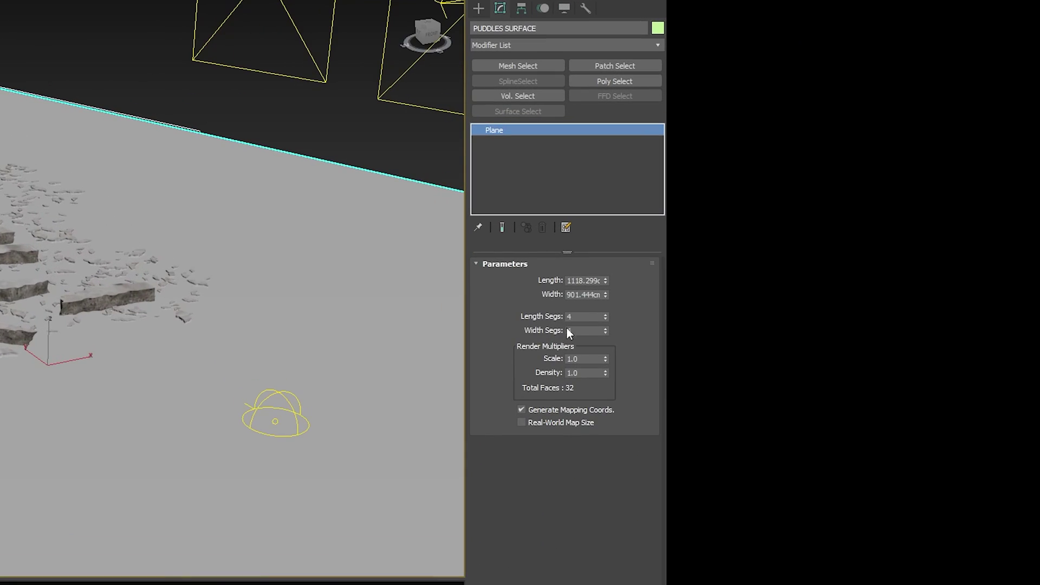
- Add an object-space Camera Map modifier to PUDDLES SURFACE and pick VRayCam001 as its camera
click(658, 46)
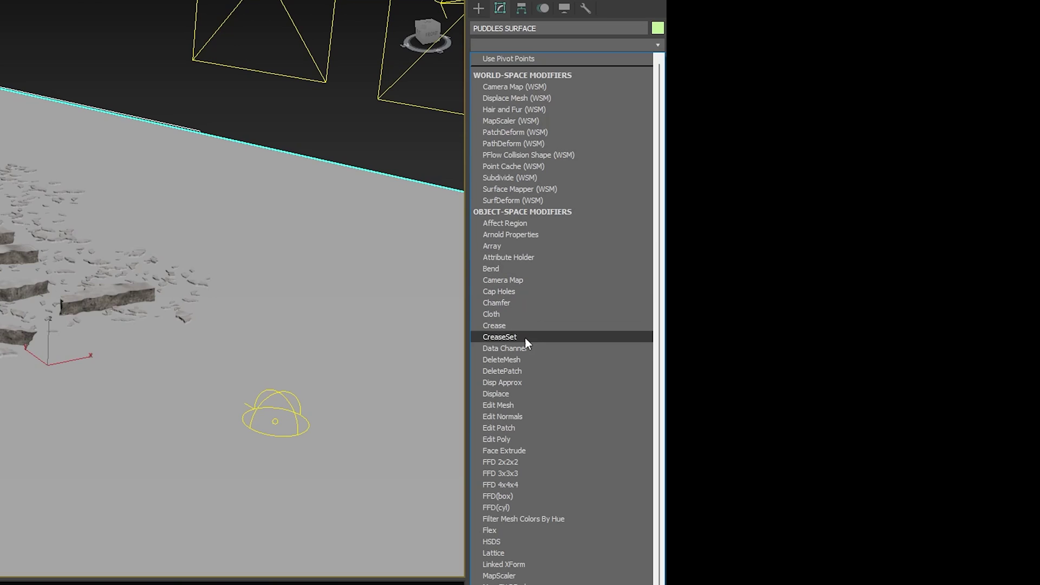
click(528, 281)
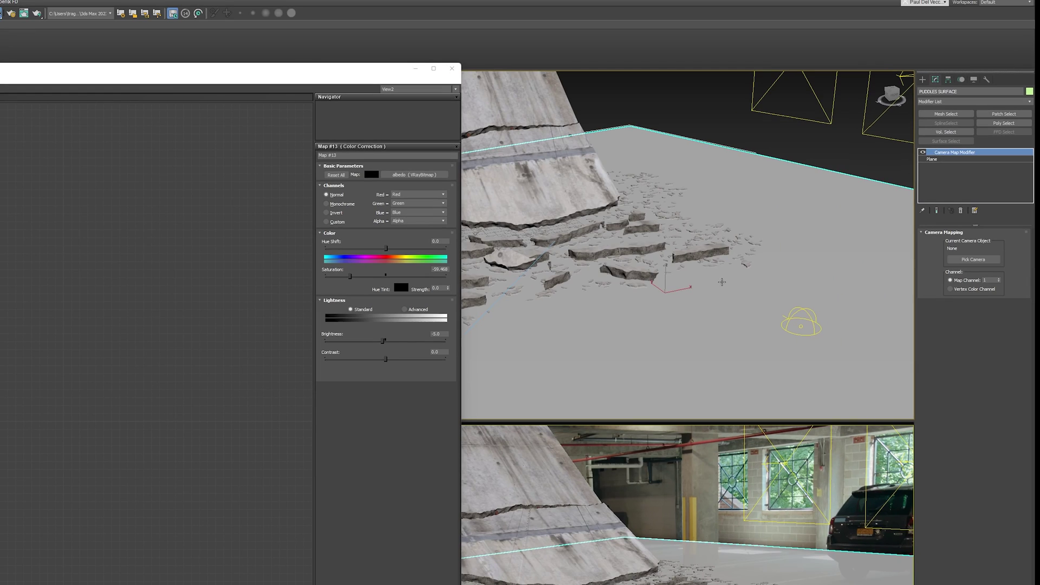
scroll(722, 281, down, 5)
alt+middle_drag(643, 293, 675, 230)
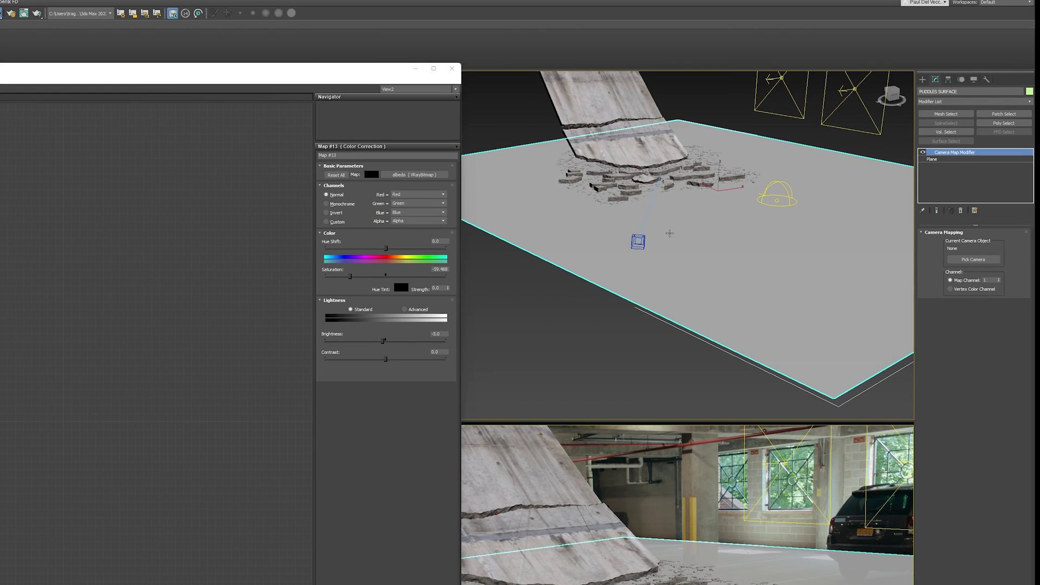
click(974, 260)
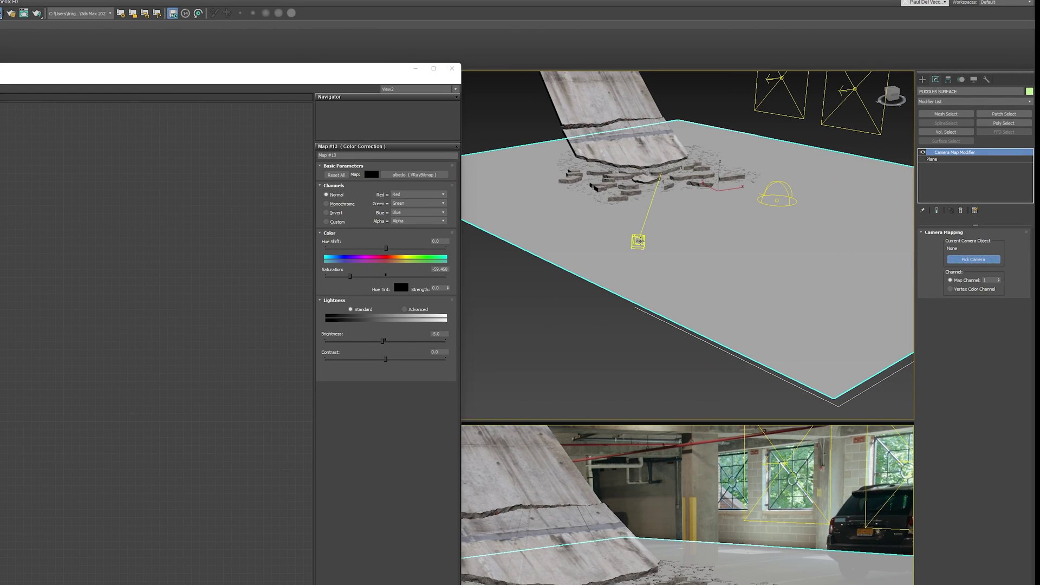
click(639, 241)
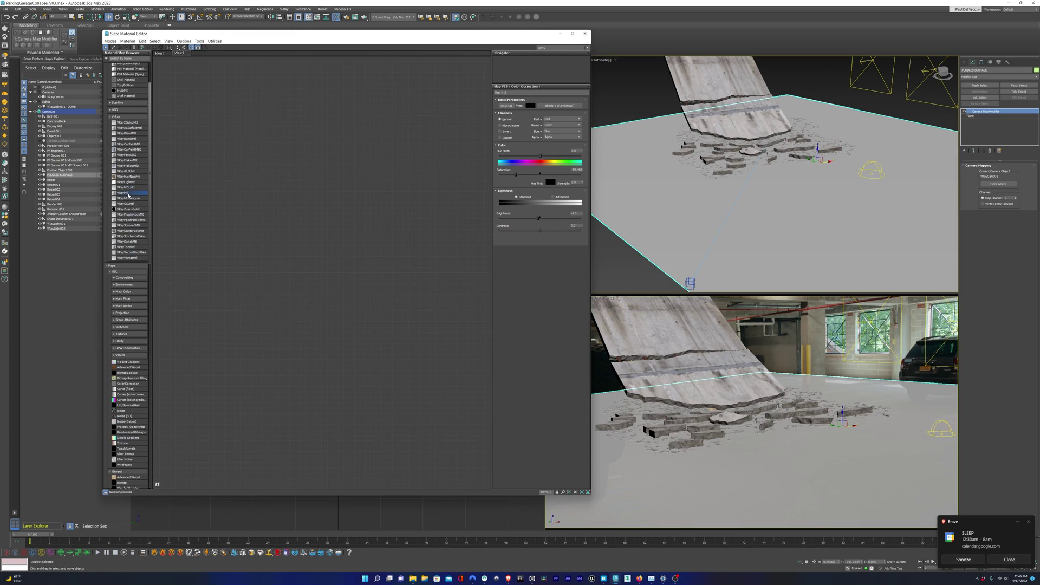
- Create a VRayMtl and load the garage plate image into its diffuse slot through a VRayBitmap
scroll(247, 322, up, 1)
click(581, 110)
scroll(486, 243, down, 4)
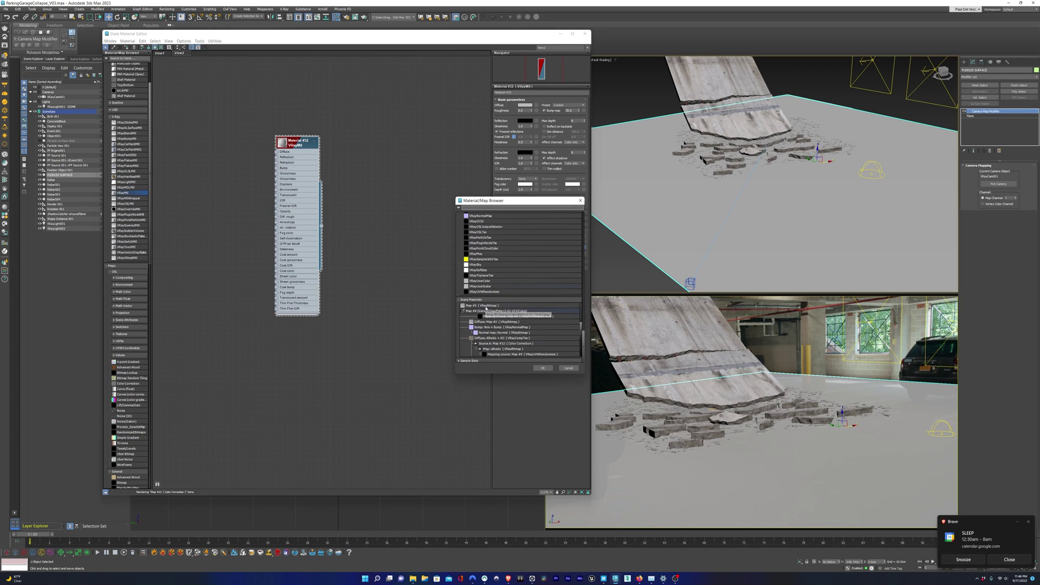
double_click(478, 233)
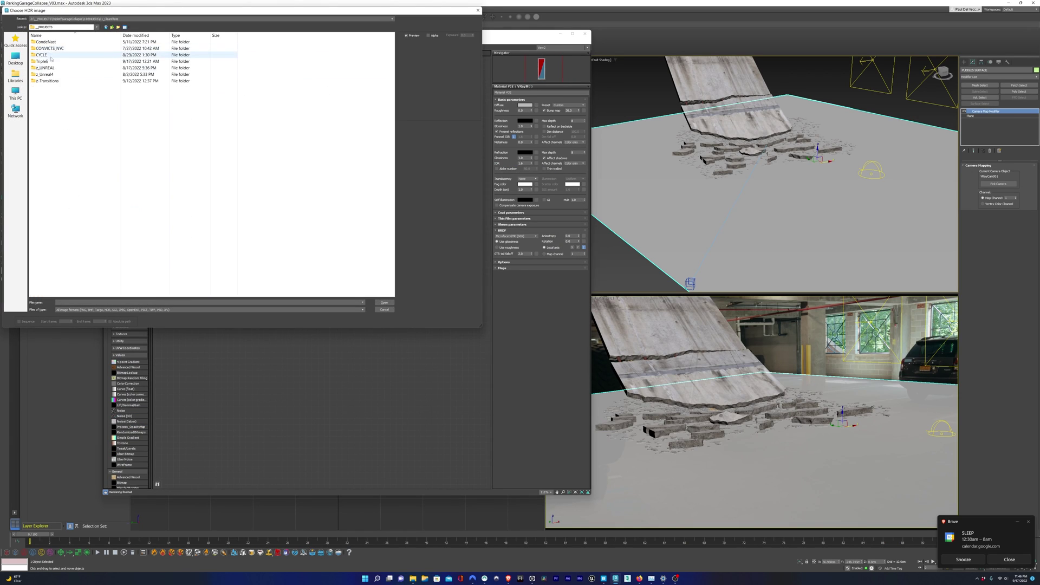
double_click(49, 133)
double_click(43, 42)
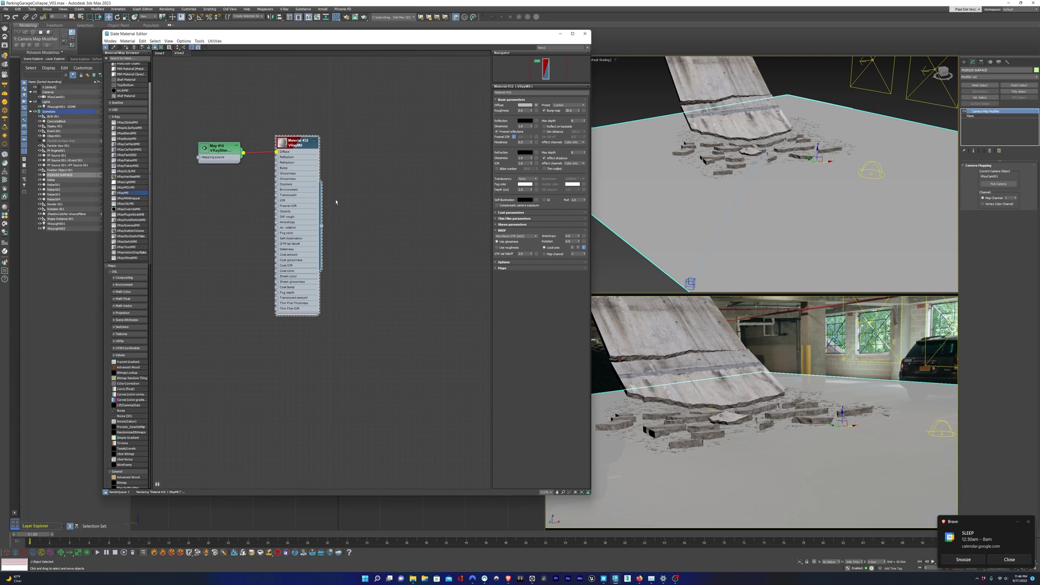
- Assign the new VRayMtl to PUDDLES SURFACE and render the scene
right_click(297, 145)
click(322, 154)
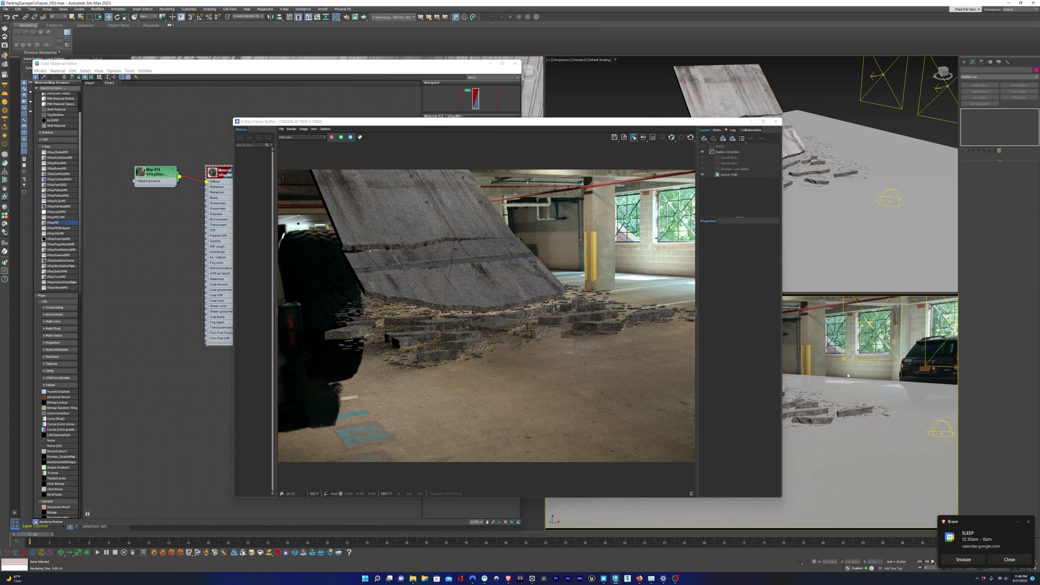
key(shift+q)
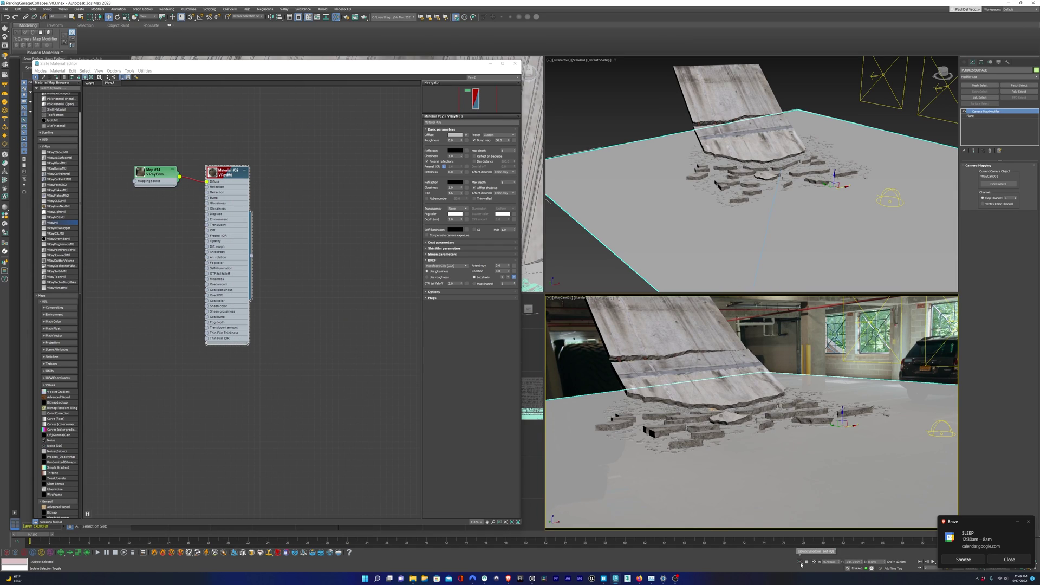
- Isolate PUDDLES SURFACE with edged faces shown, and set its plane's length and width segments to 40
click(801, 564)
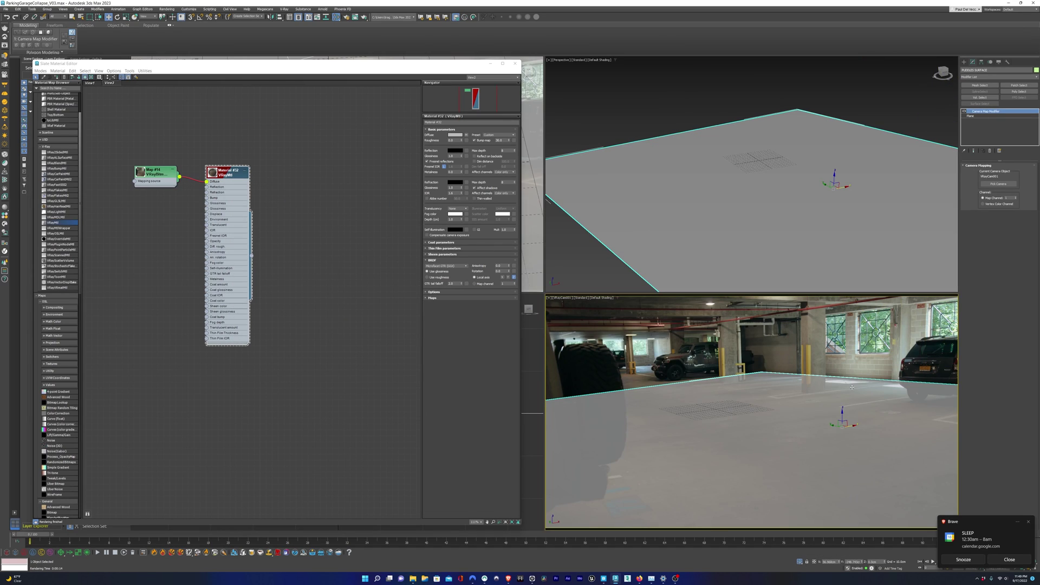
key(F4)
alt+middle_drag(763, 278, 802, 190)
click(970, 116)
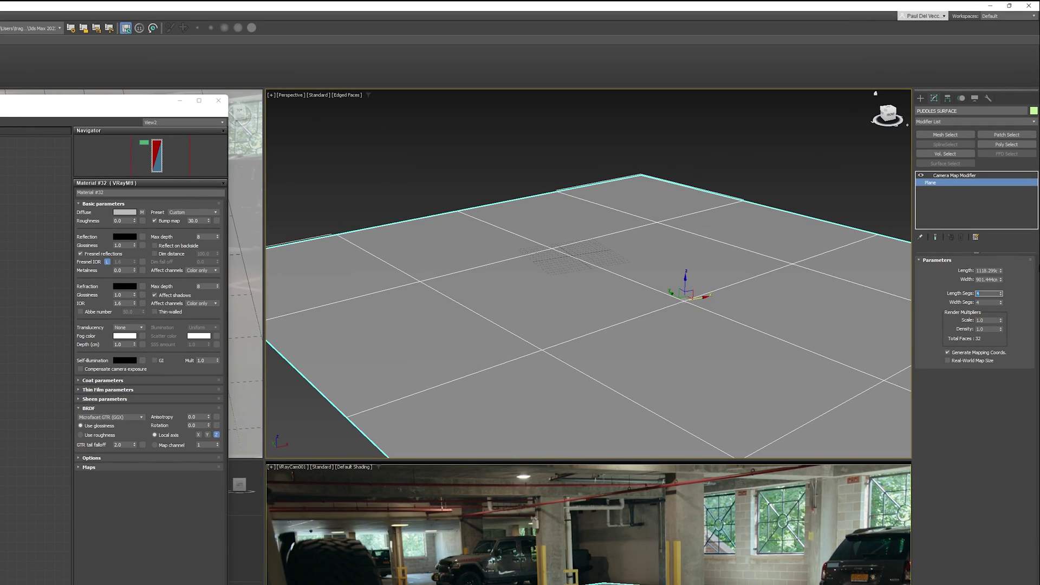
text(40)
key(Tab)
text(40)
key(Return)
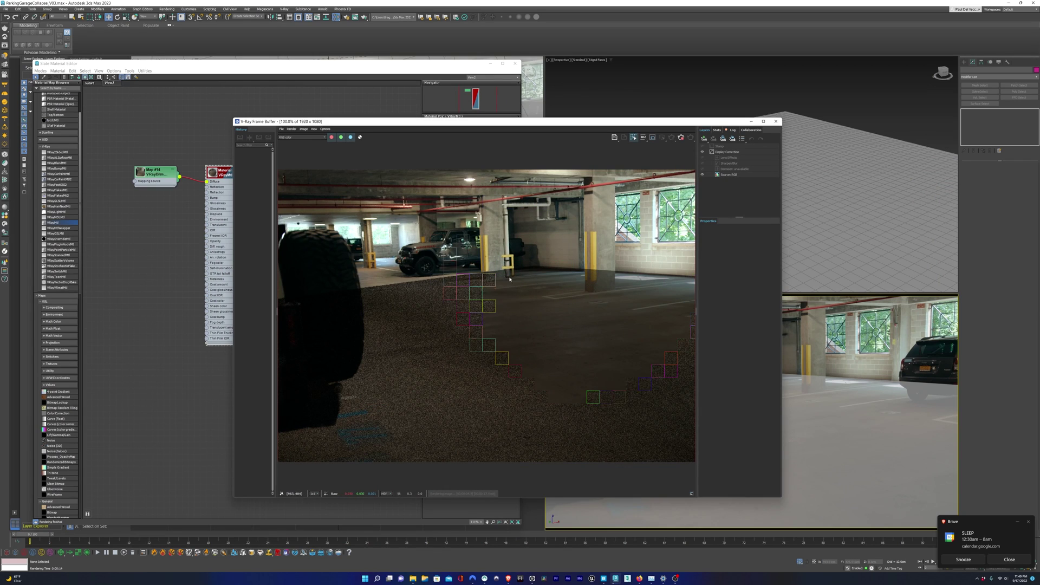
- Render the isolated puddles plane, exit isolation, and render the complete scene
key(ctrl+d)
key(shift+q)
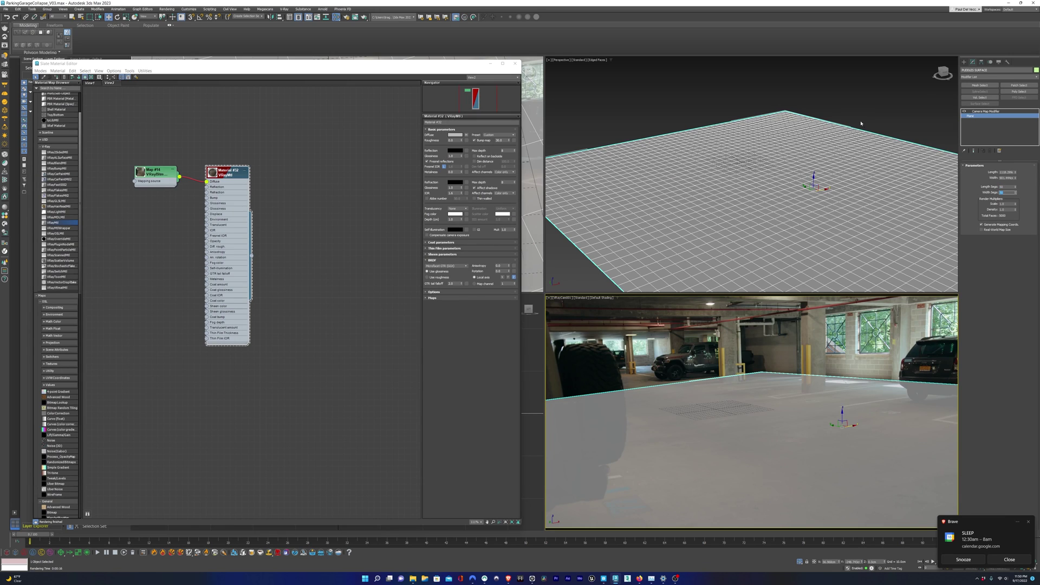
click(800, 562)
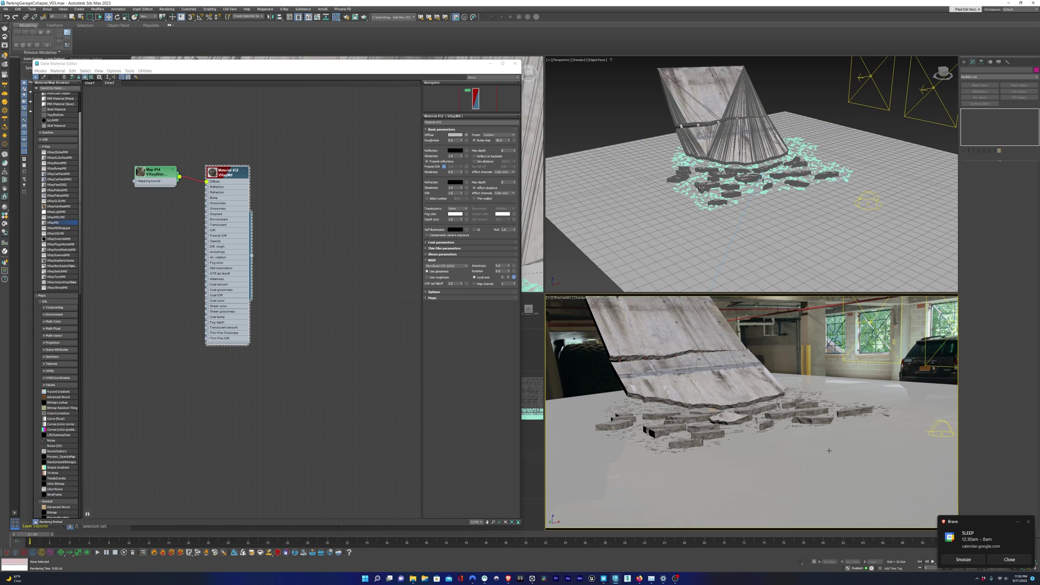
key(shift+q)
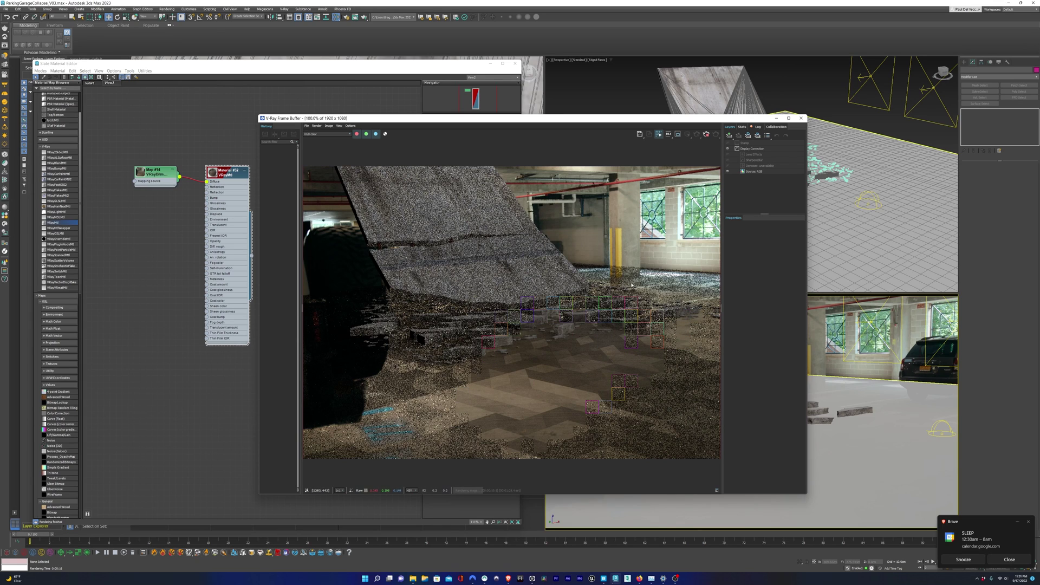
click(801, 118)
- Set the Z position of PUDDLES SURFACE to 0.1 cm and render the scene again
click(766, 225)
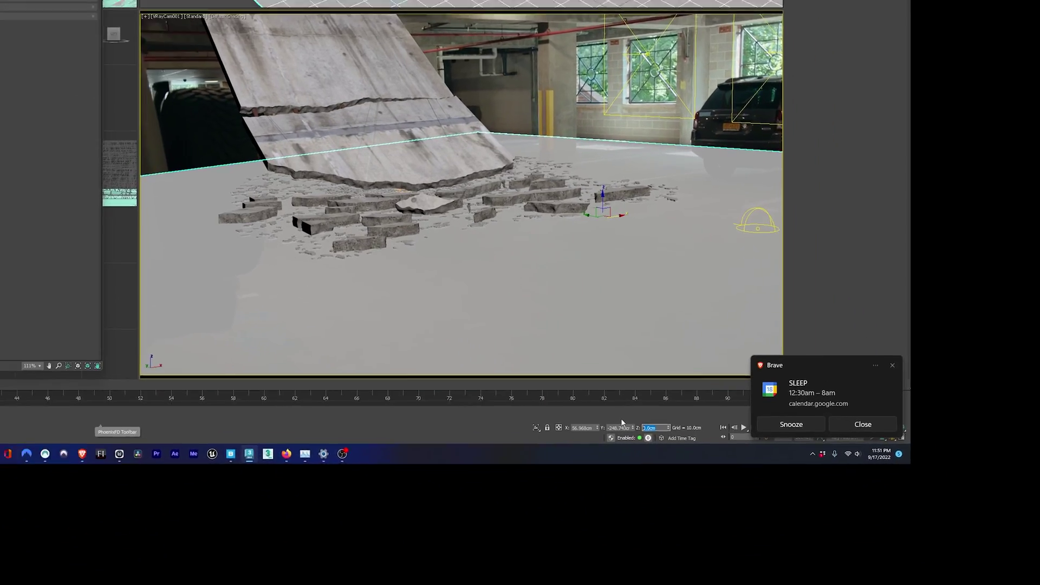
text(.1)
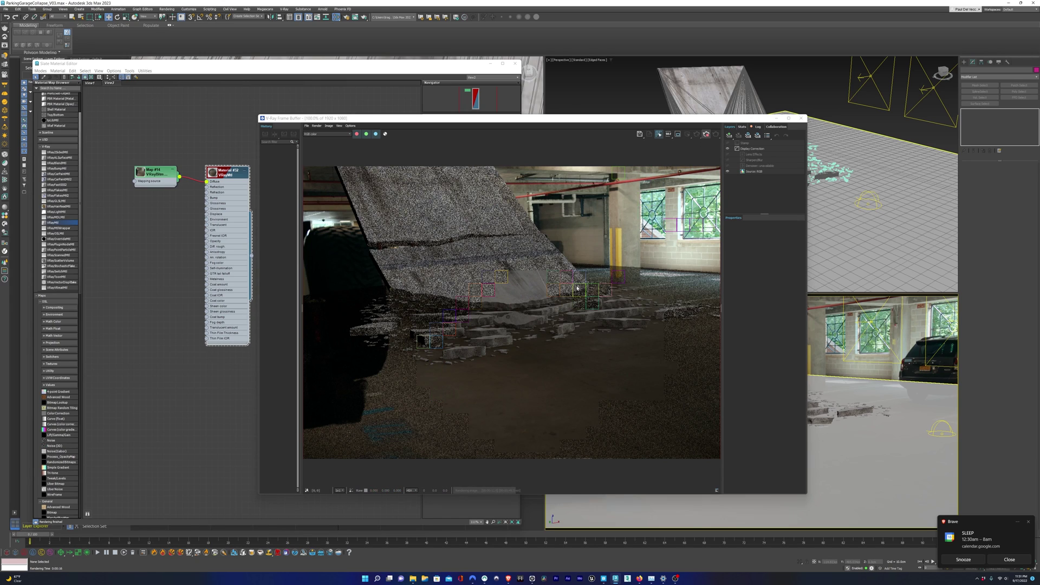
click(801, 119)
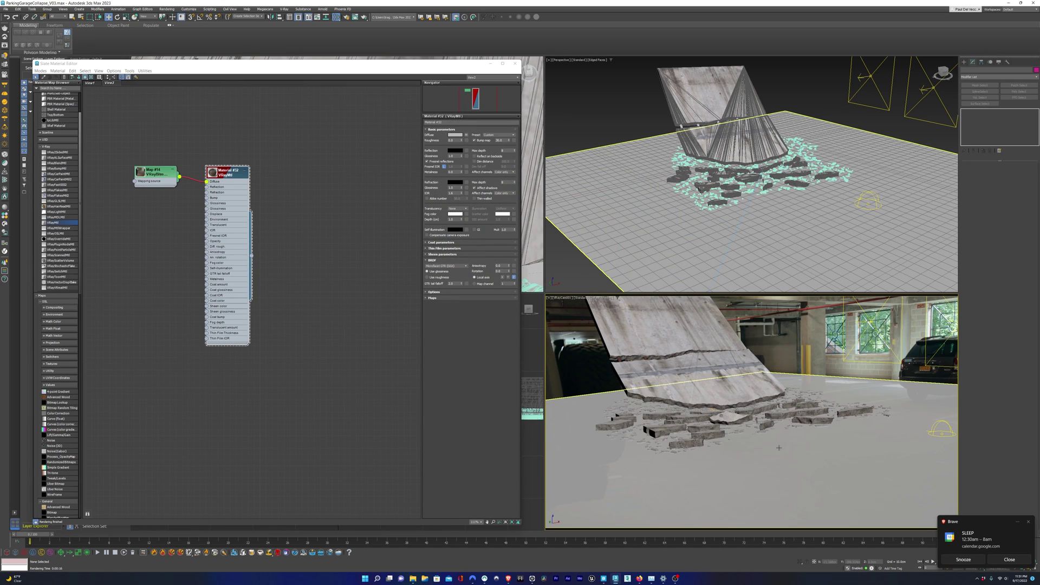
- Add a VRayBlendMtl beside the plate-mapped VRayMtl and connect the VRayMtl to its Coat 1 slot
click(837, 388)
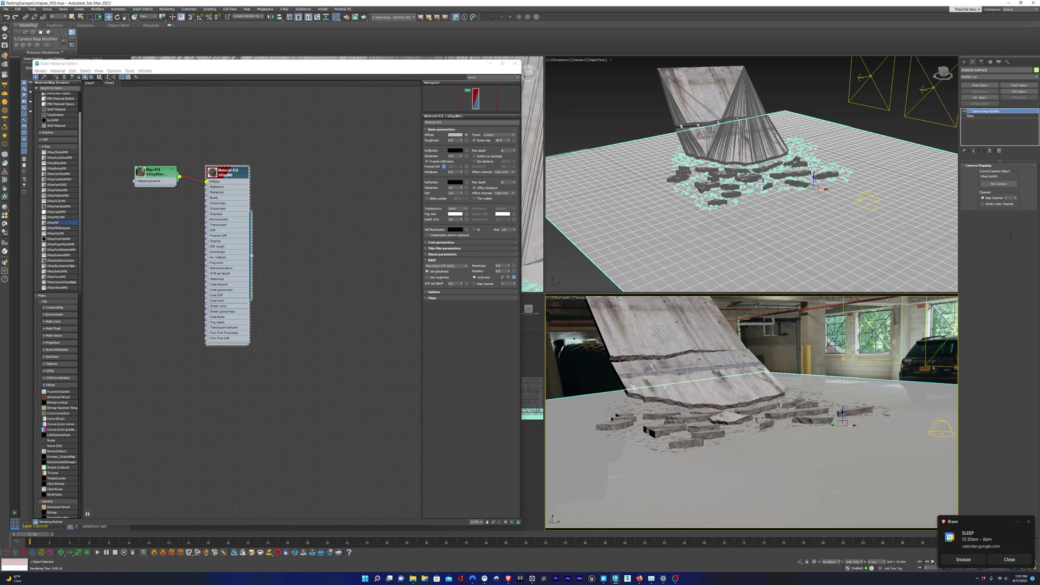
scroll(202, 352, up, 2)
right_click(325, 235)
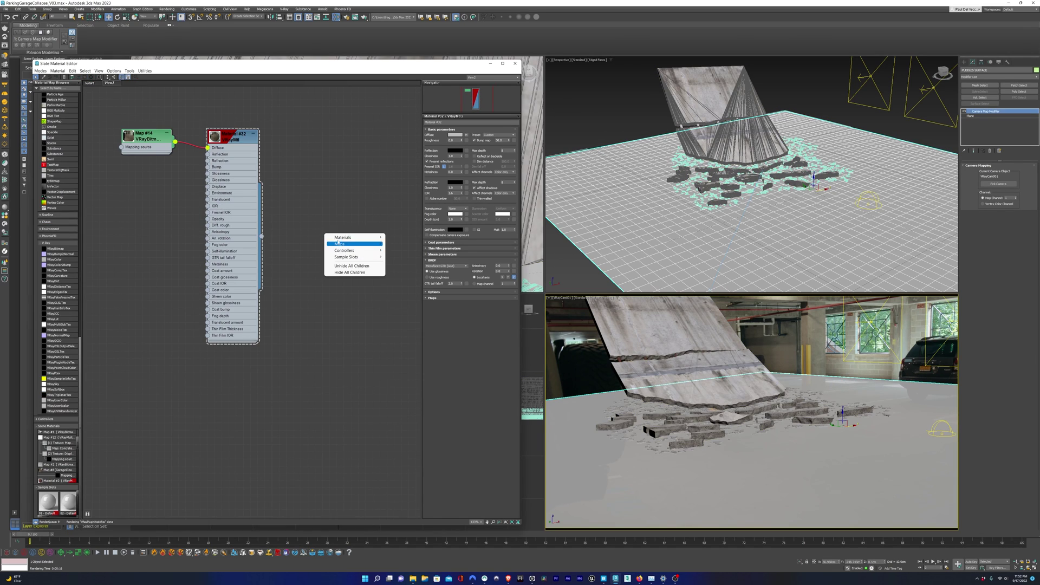
mouse_move(355, 238)
mouse_move(405, 257)
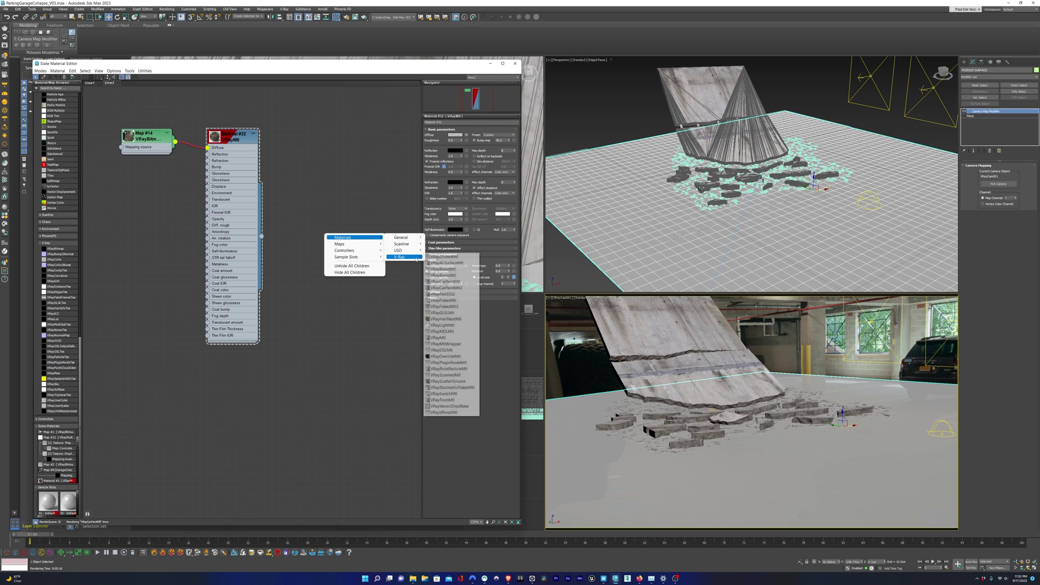
click(452, 269)
drag(343, 332, 373, 263)
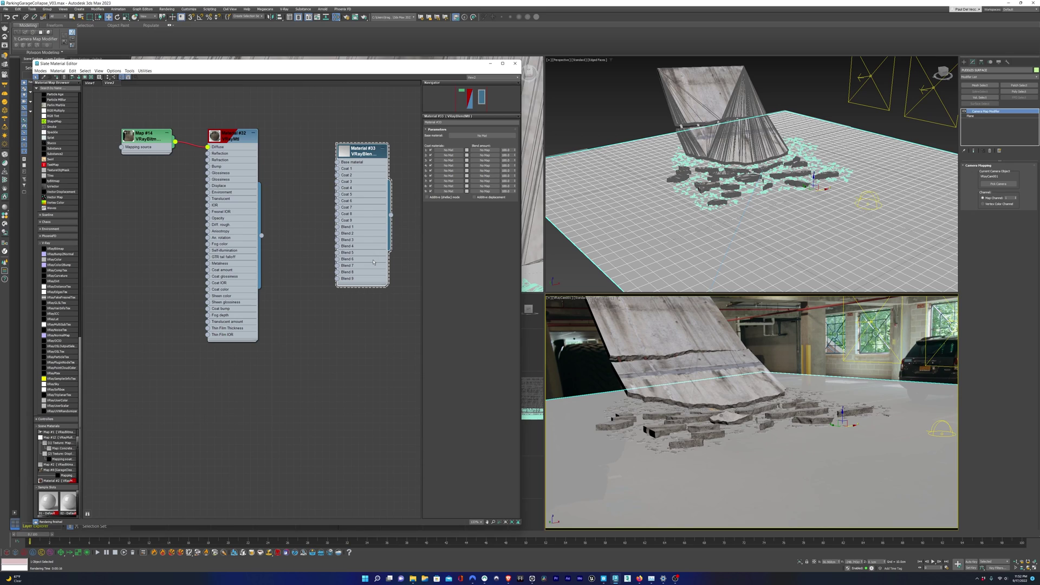
drag(365, 162, 364, 150)
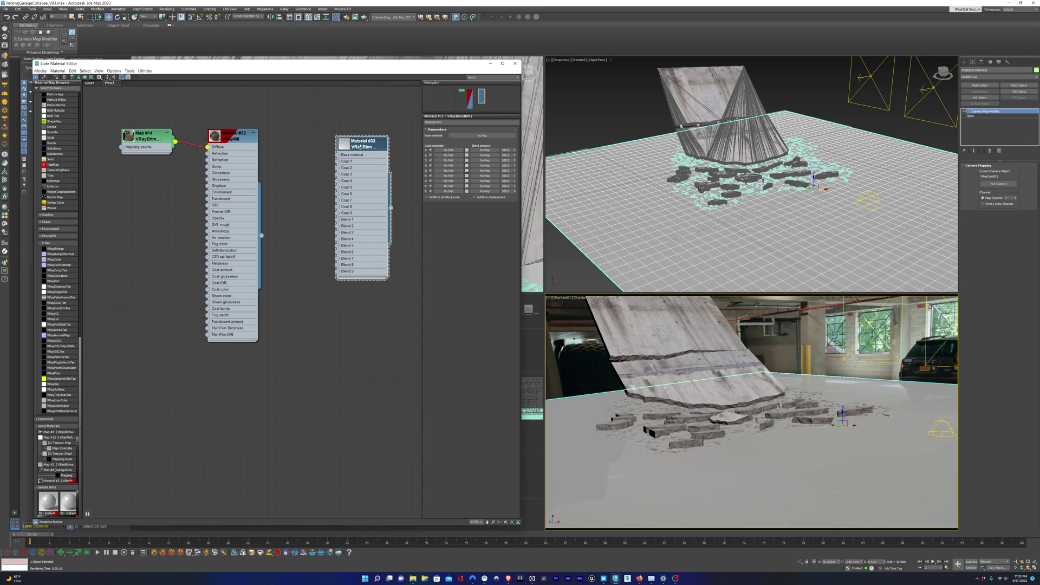
drag(233, 135, 226, 142)
drag(254, 243, 279, 180)
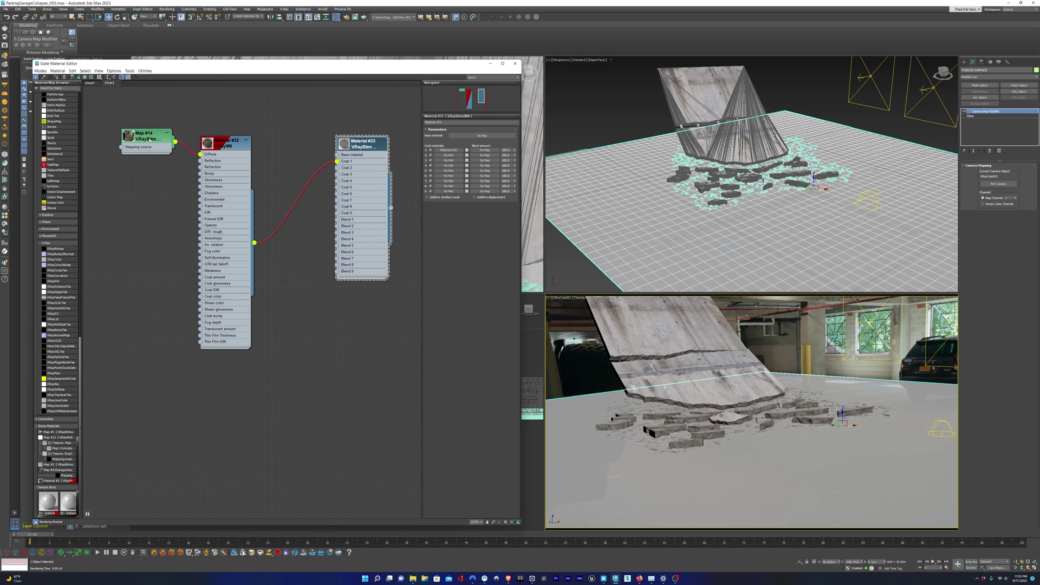
- Duplicate the plate-mapped VRayMtl together with its bitmap below the original, and open the copy's reflection colour
drag(215, 146, 216, 144)
shift+drag(217, 142, 210, 388)
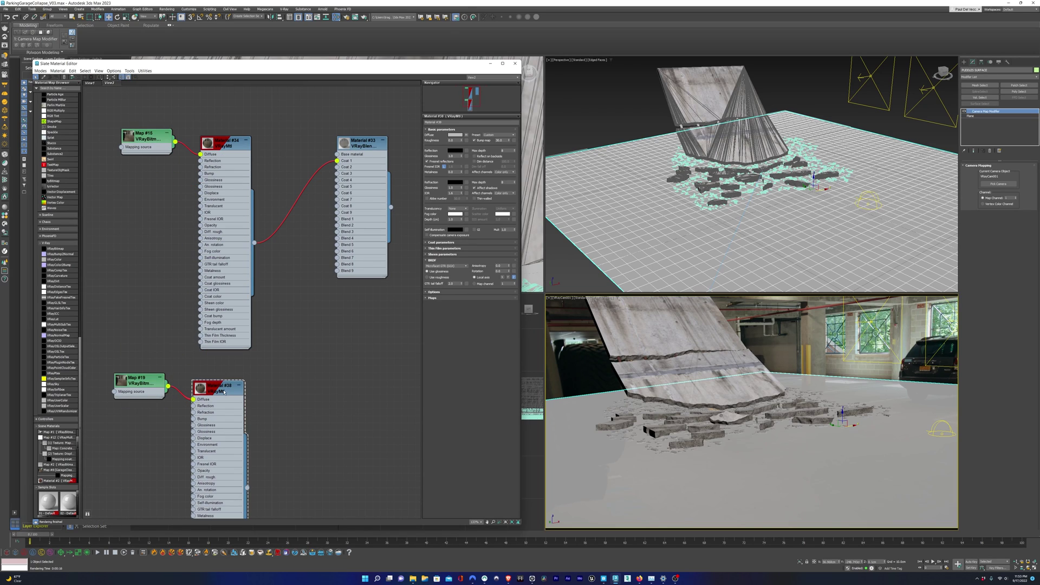
click(455, 151)
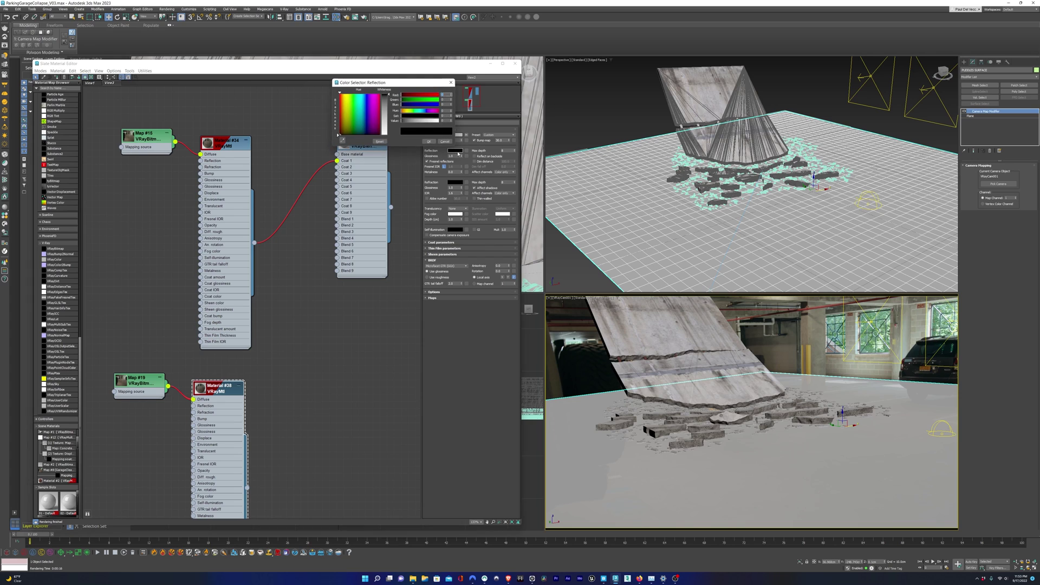
- Render the scene and create a standard Box on the floor in front of the rubble as a reflection reference
key(shift+q)
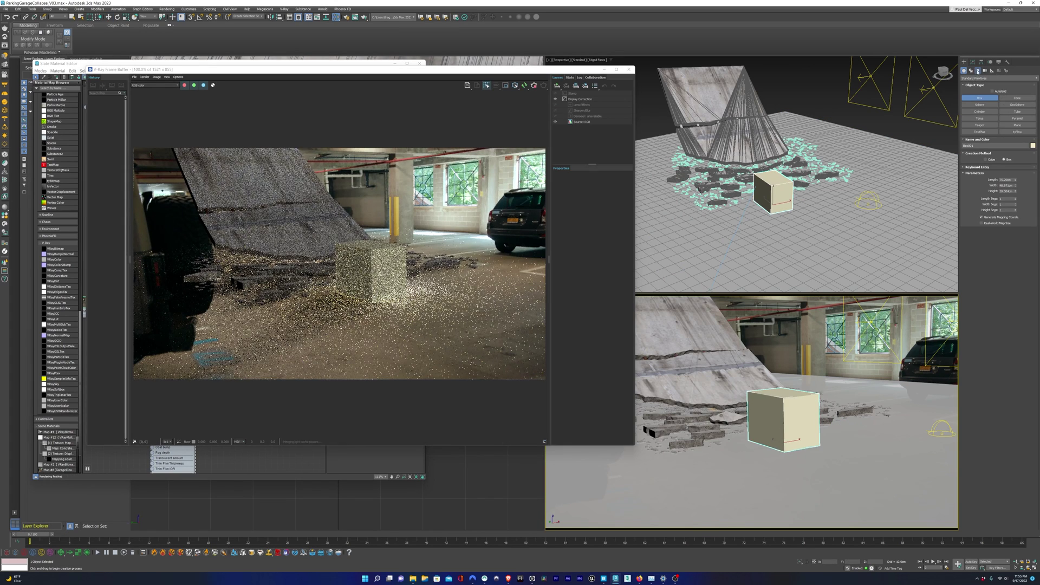
click(978, 70)
click(979, 98)
drag(706, 449, 897, 465)
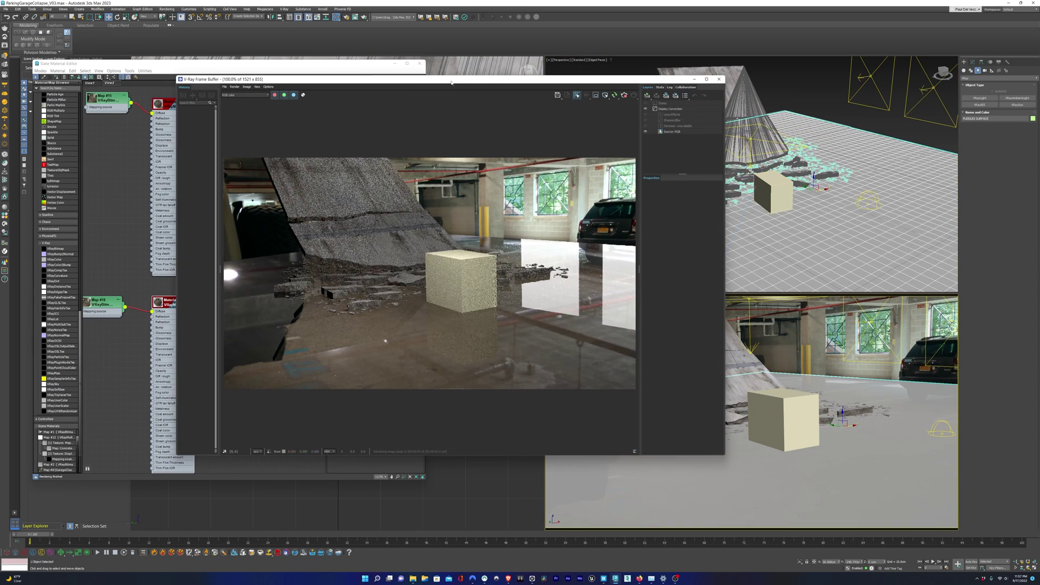
- Set the Noise map to Fractal with a low threshold of 0.52 and connect it to the blend material's Blend 2 slot
drag(451, 83, 715, 114)
drag(272, 296, 271, 292)
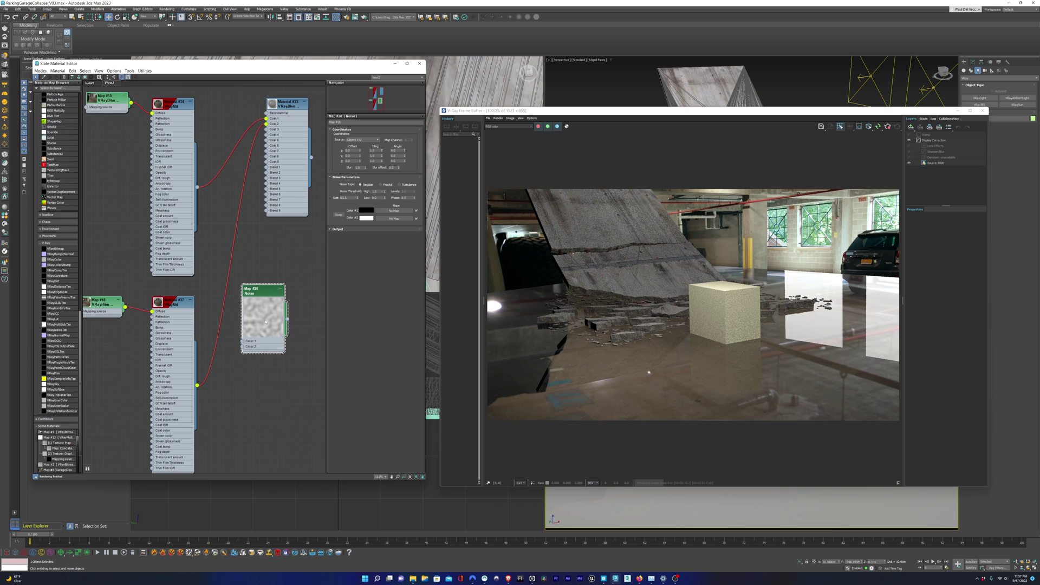
drag(383, 197, 383, 169)
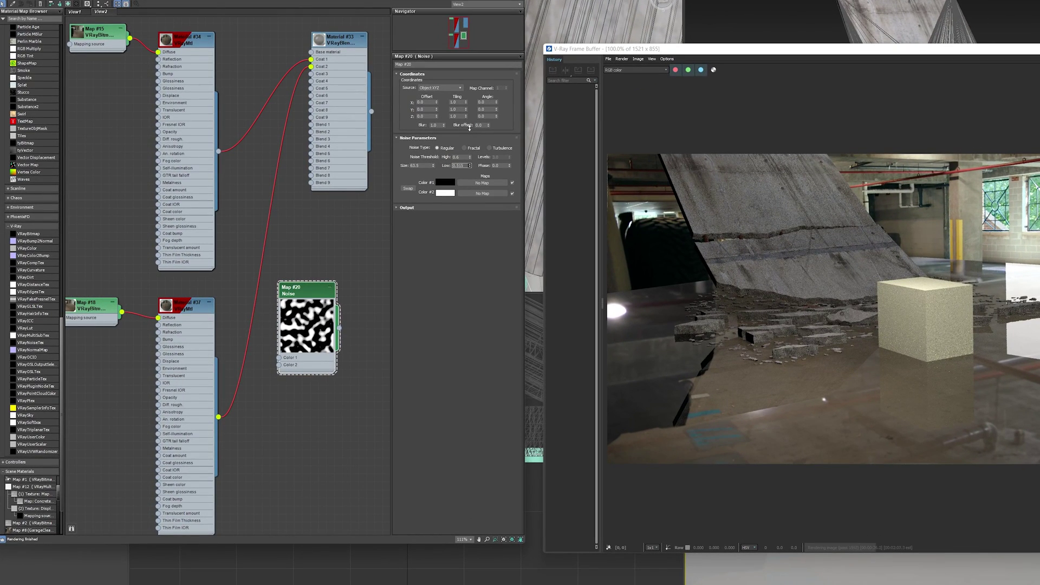
drag(470, 128, 471, 172)
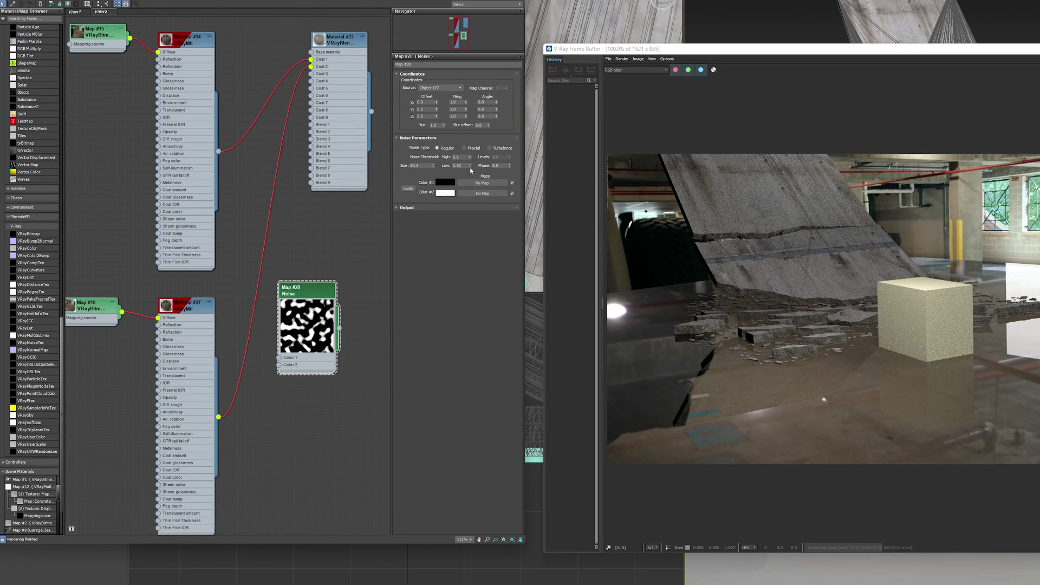
click(465, 148)
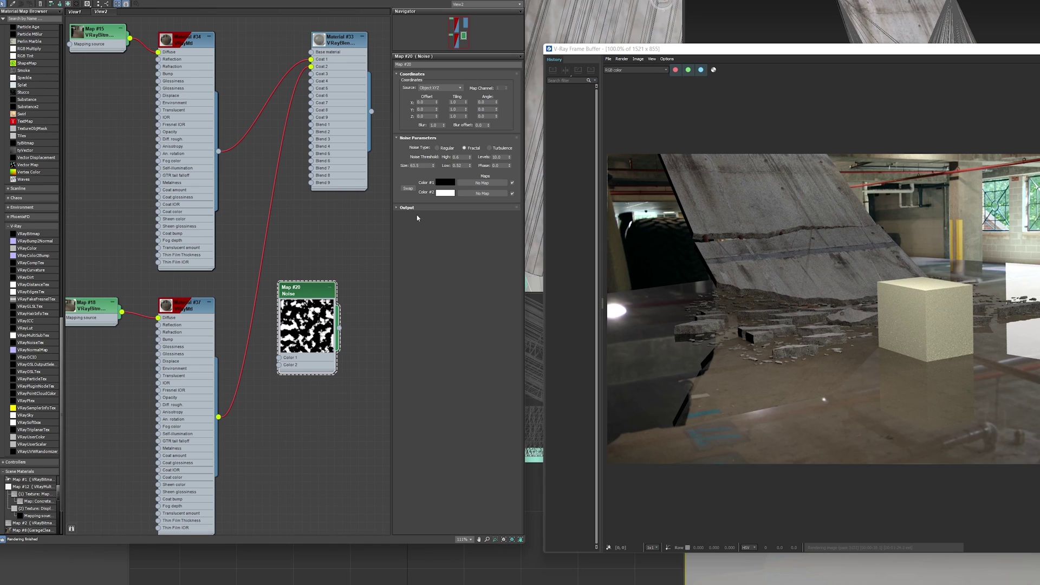
drag(359, 299, 311, 131)
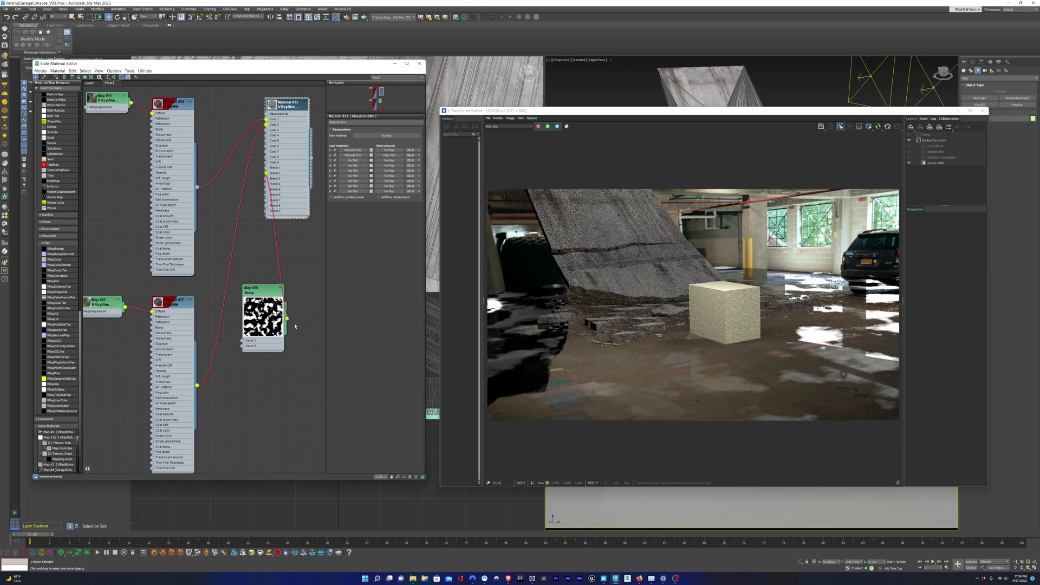
- Shift the Noise map's Y offset to reposition the puddles, and set the reflective material's glossiness to 0.97
double_click(263, 291)
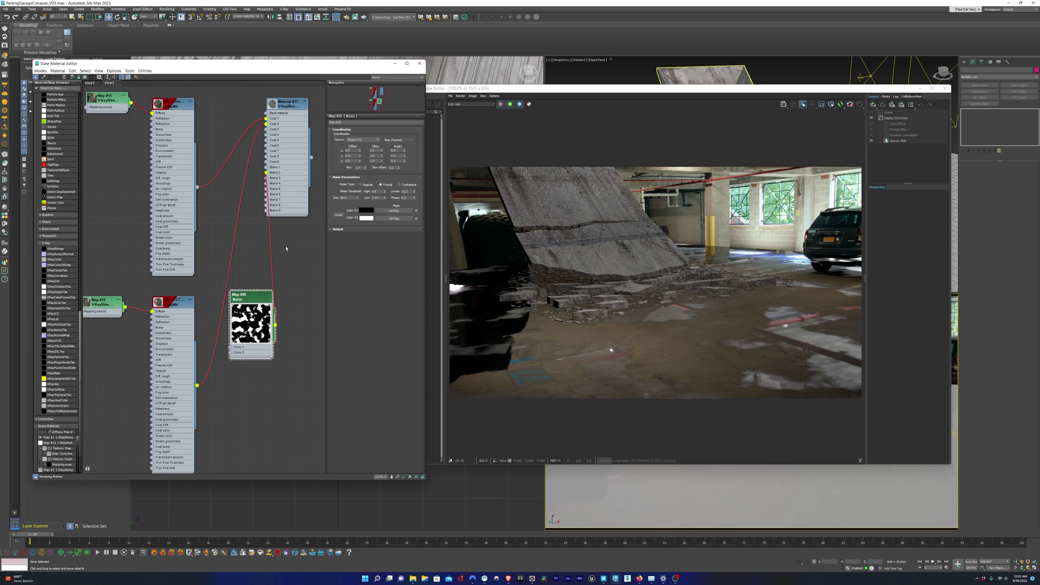
drag(360, 176, 362, 111)
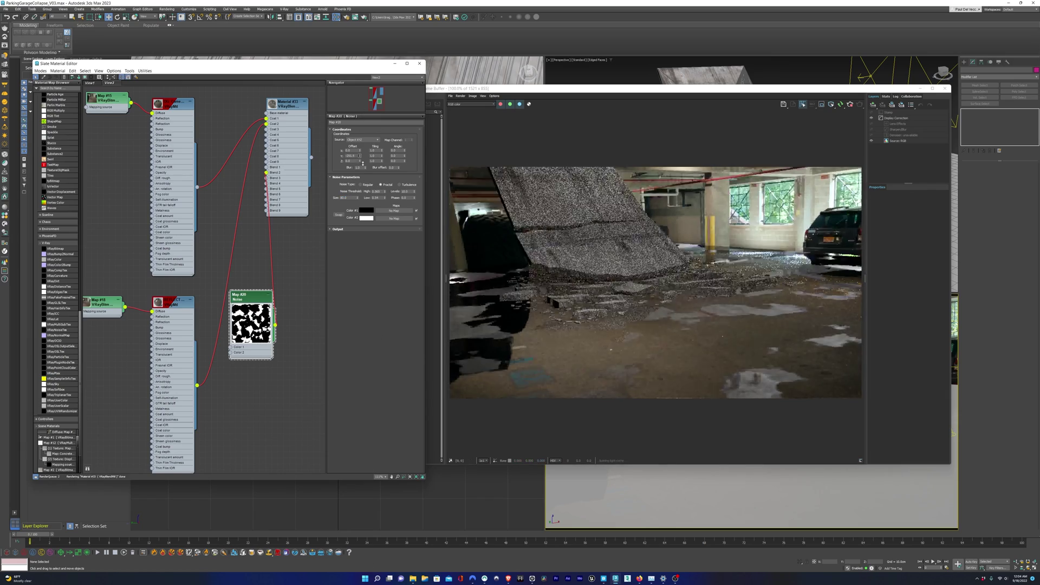
double_click(173, 302)
text(0.97)
key(Return)
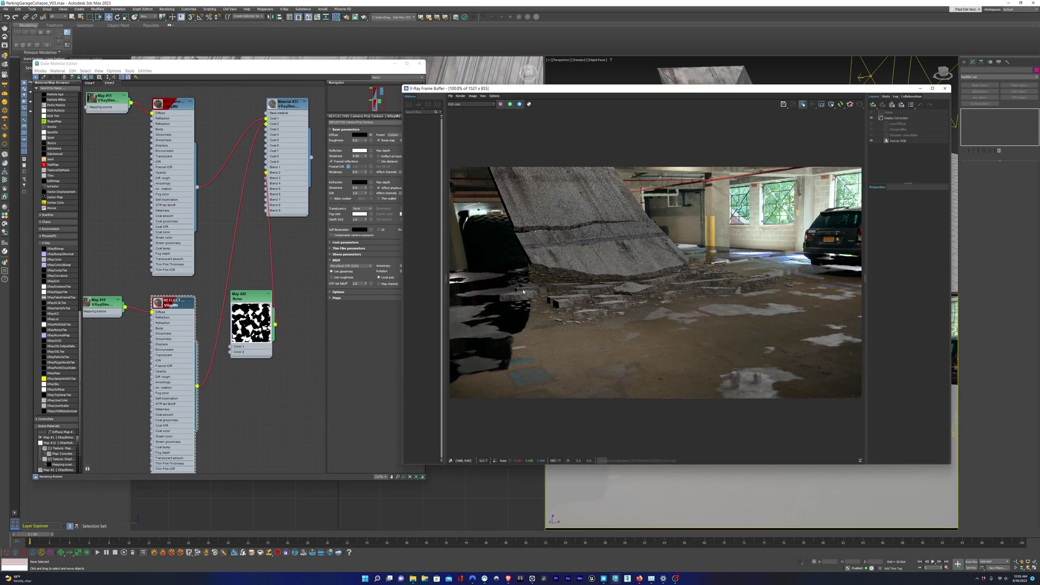
- Bring up the Noise map's parameters again, and close the V-Ray Frame Buffer and the Slate Material Editor
double_click(250, 296)
click(648, 337)
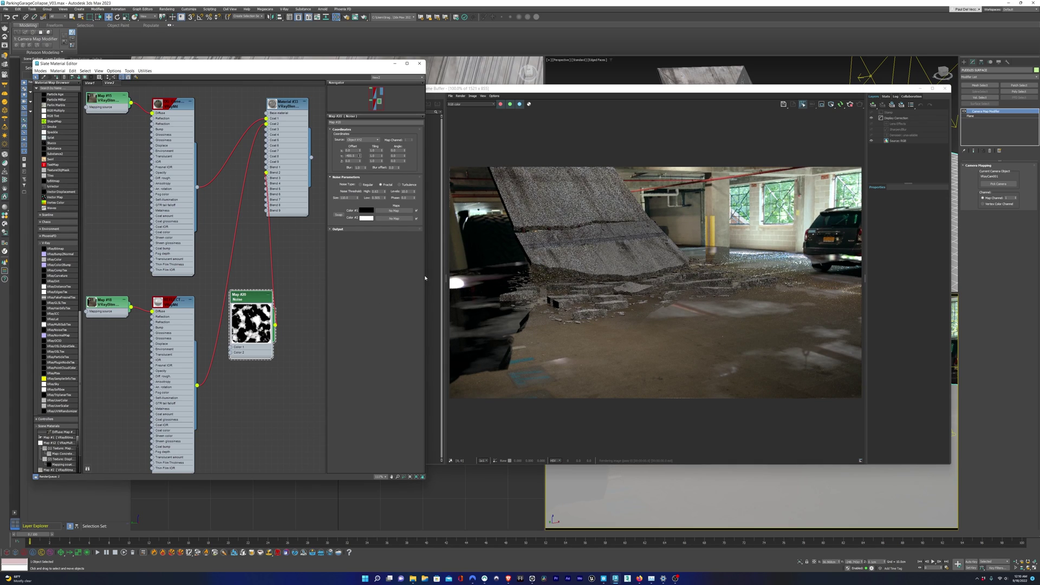
click(945, 88)
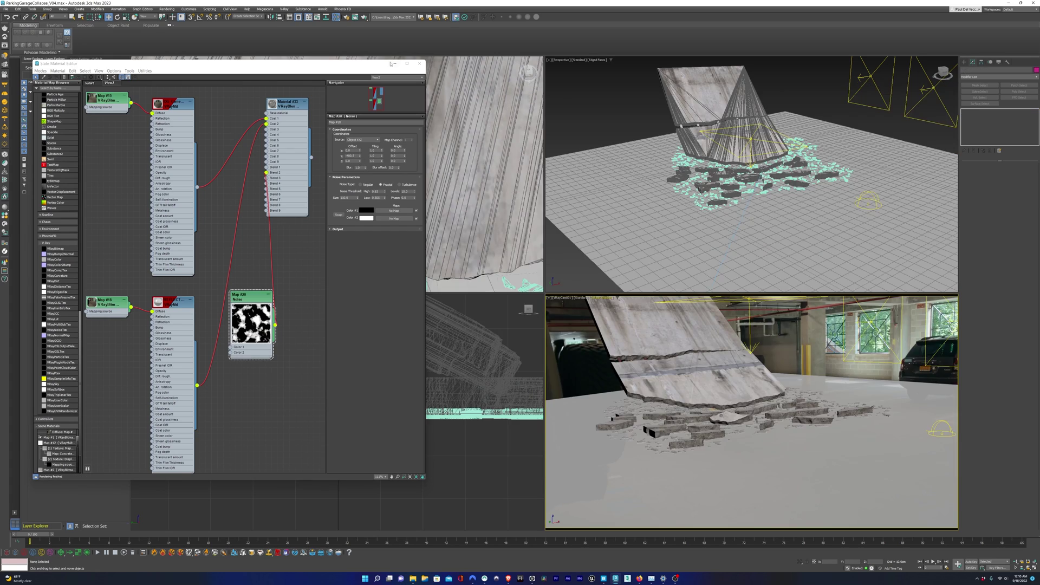
click(419, 63)
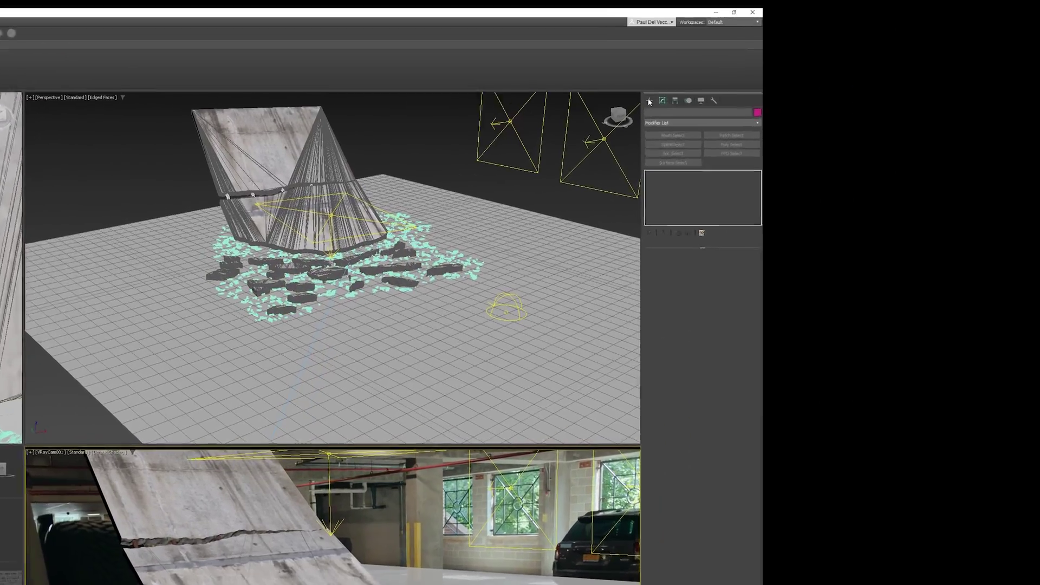
- Open the editor of tyFlow001 and insert the ready-made ivy flow with its Grow operator and sample sphere
click(649, 101)
click(543, 274)
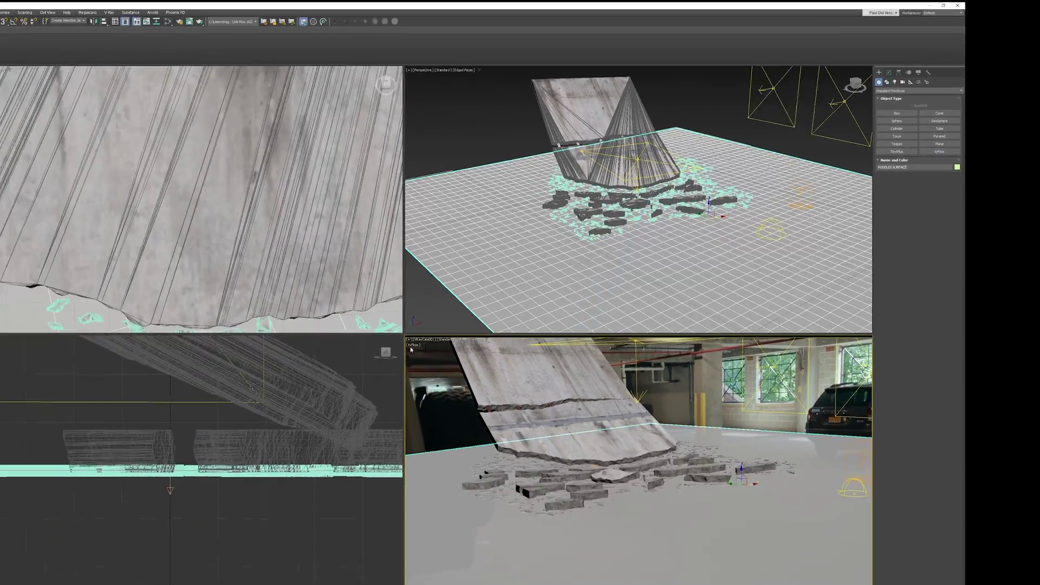
click(411, 349)
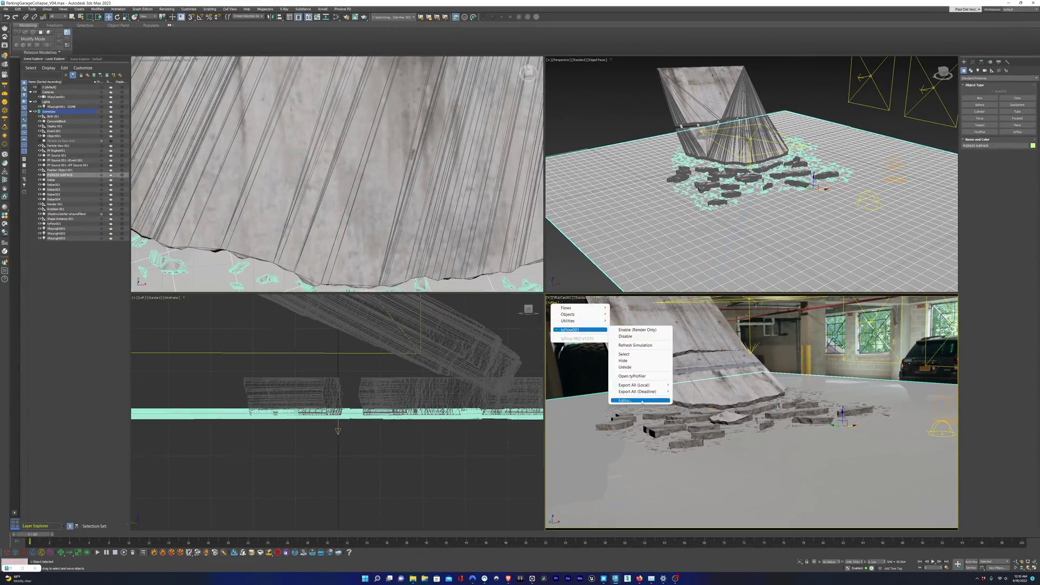
click(510, 452)
right_click(299, 232)
mouse_move(358, 250)
click(418, 257)
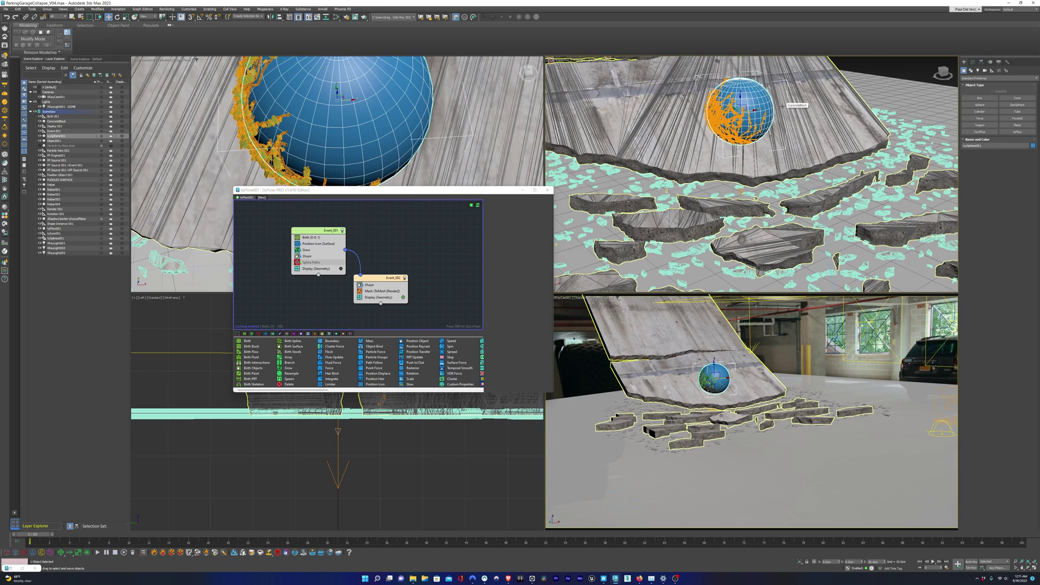
- Delete the sample sphere and replace the Grow operator's deleted growth surface with the ConcreteBlock slab
key(Delete)
click(307, 250)
click(494, 248)
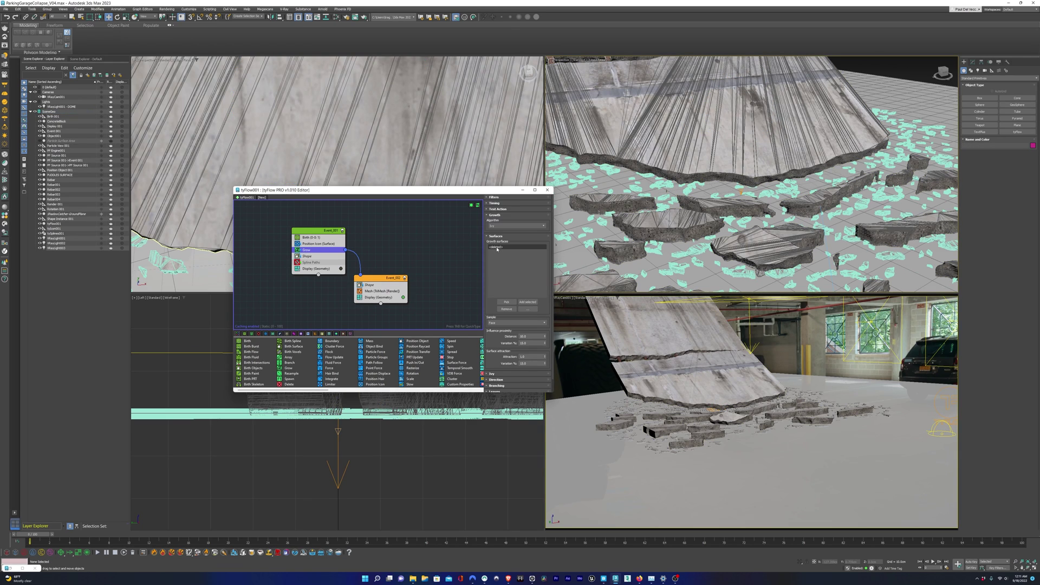
click(508, 310)
click(683, 151)
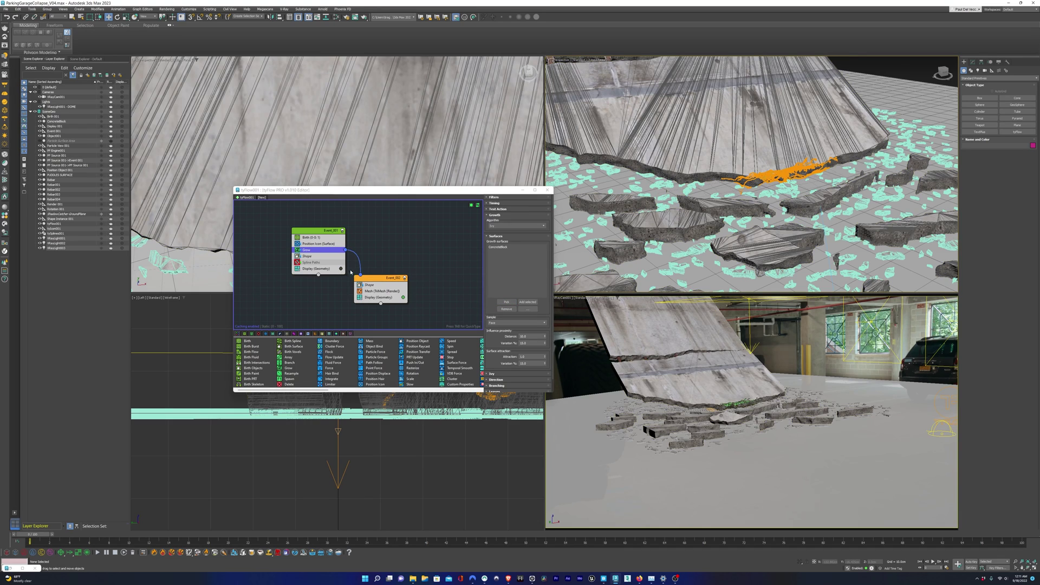
- Expand the Grow operator's Ivy settings and set the growth speed to 1 and the max age to 450
click(491, 373)
drag(358, 189, 266, 129)
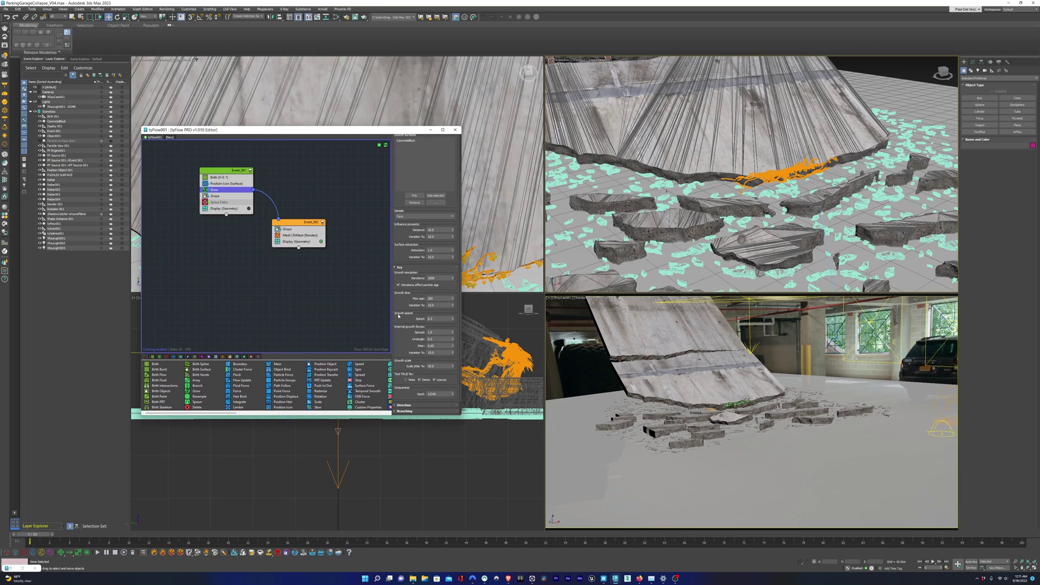
double_click(439, 319)
text(1)
key(Return)
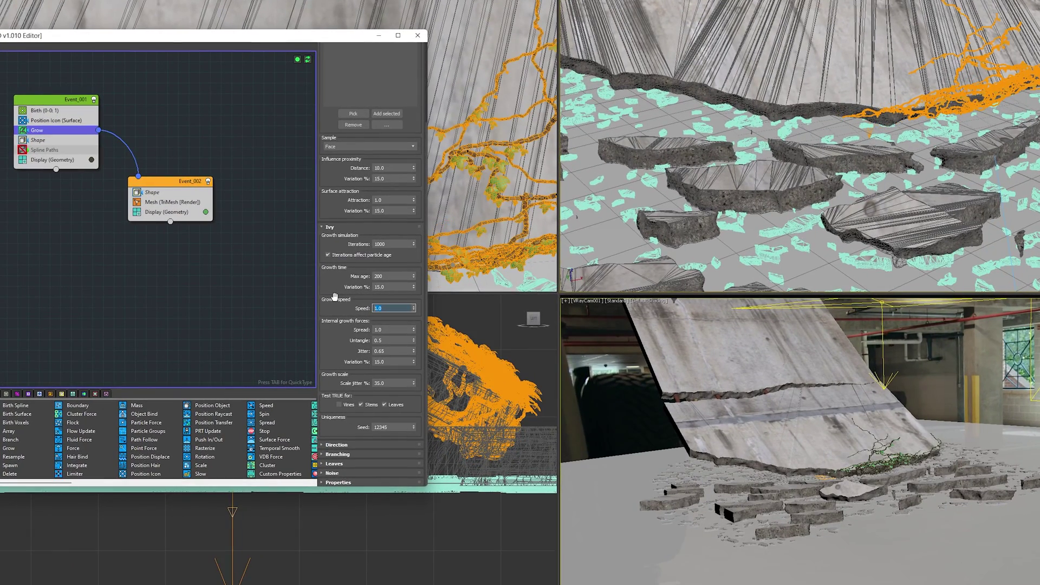
double_click(386, 277)
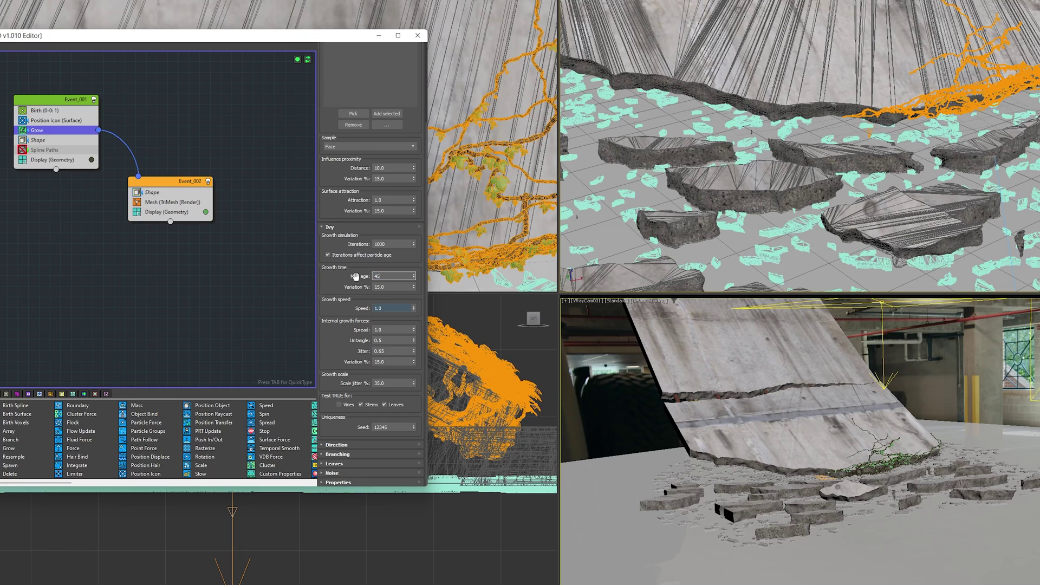
text(450)
key(Return)
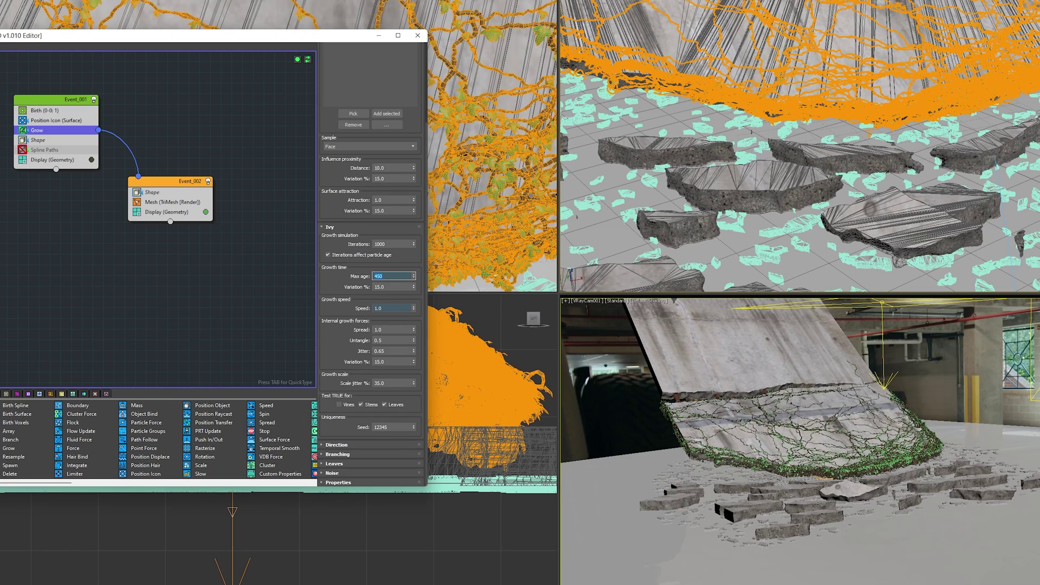
- Clear the selection and try ivy growth speeds of 0.5, 0.6 and 0.75
key(ctrl+a)
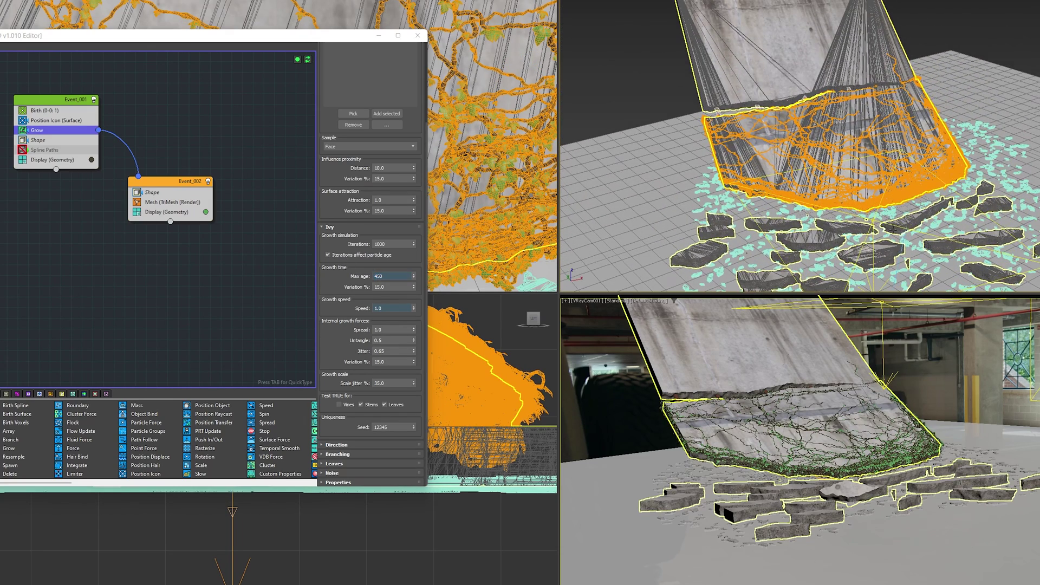
key(ctrl+d)
double_click(389, 277)
double_click(391, 308)
text(.)
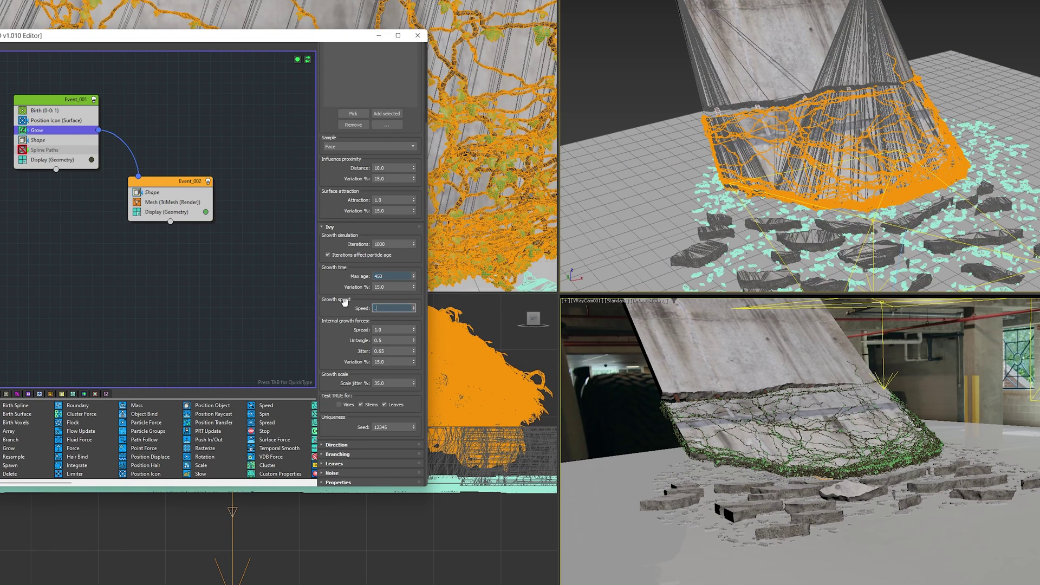
text(5)
key(Return)
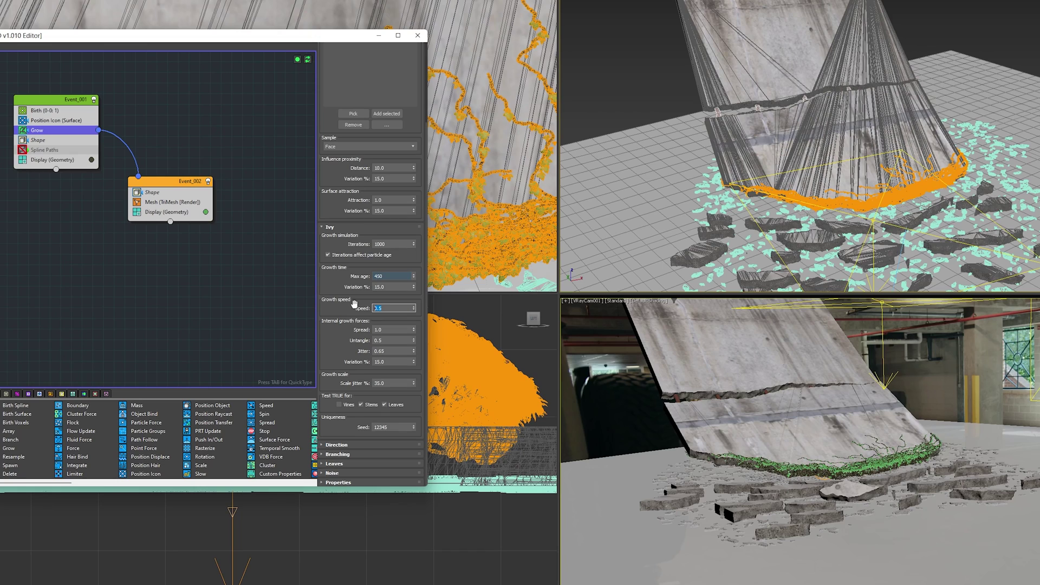
text(.6)
key(Return)
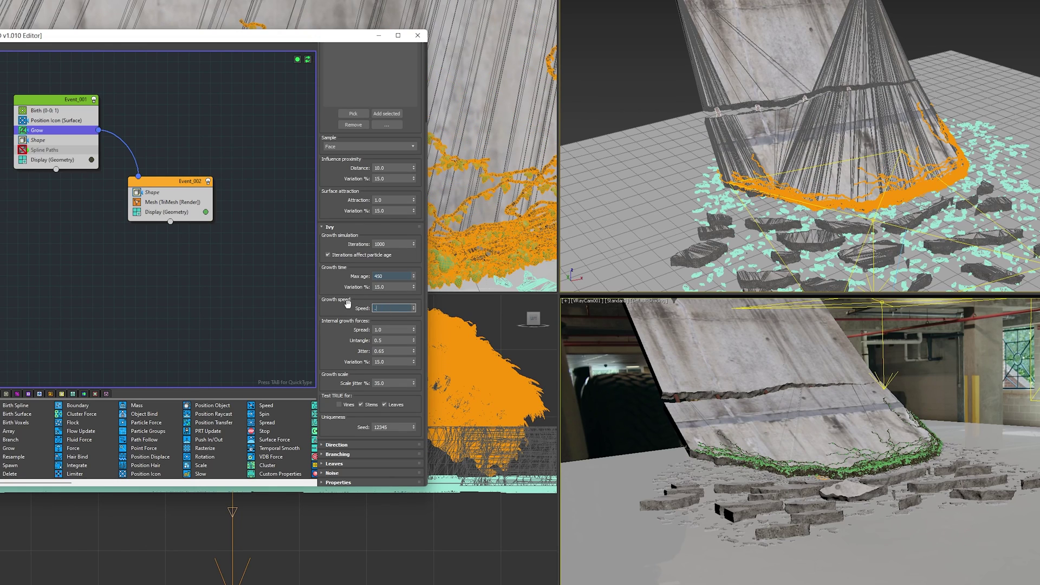
key(Return)
- Try ivy max ages of 800, 1500 and 3000 on the concrete slab
double_click(391, 276)
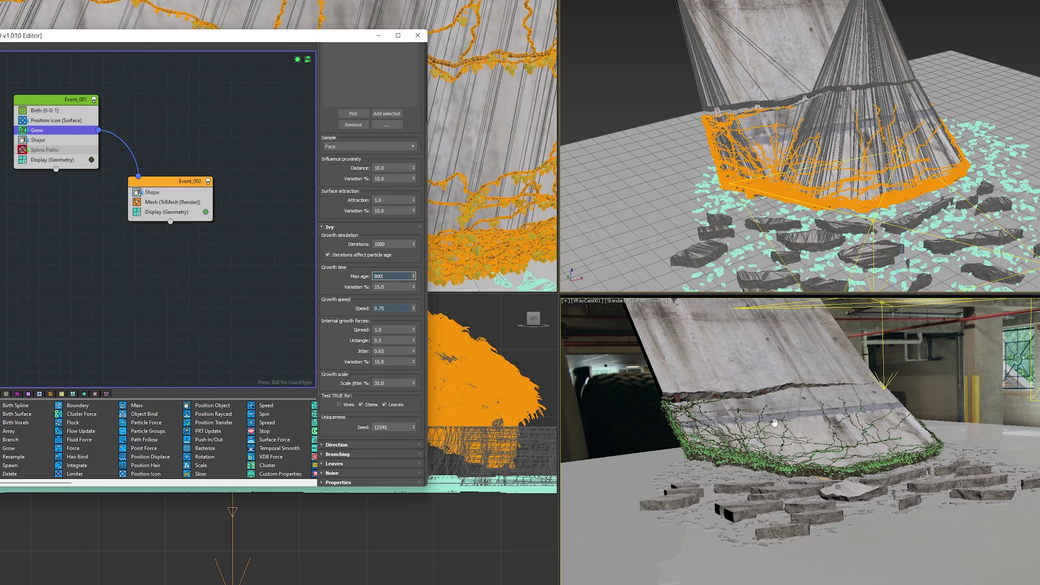
key(Return)
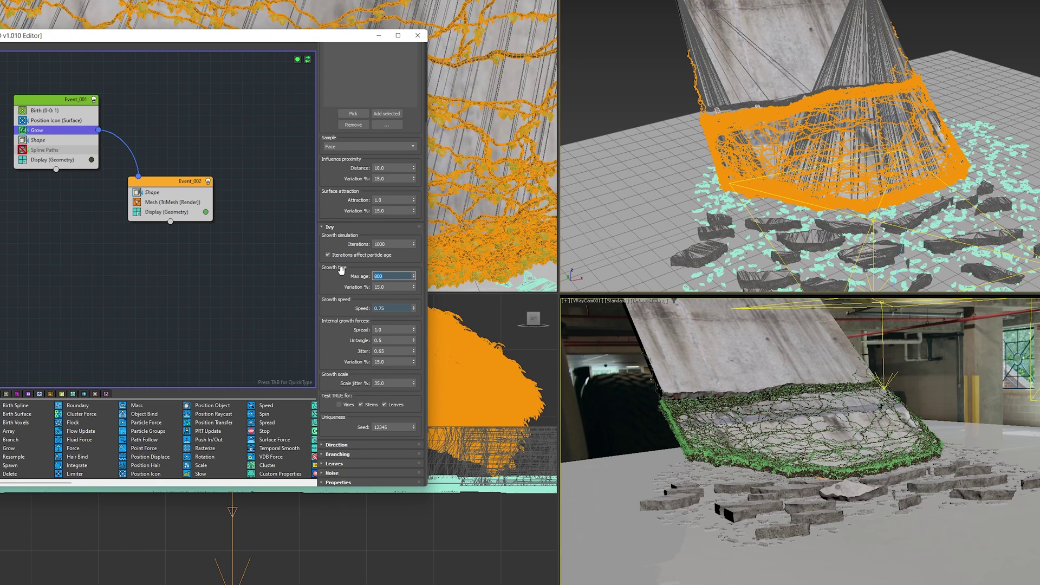
text(1500)
key(Return)
text(3000)
key(Return)
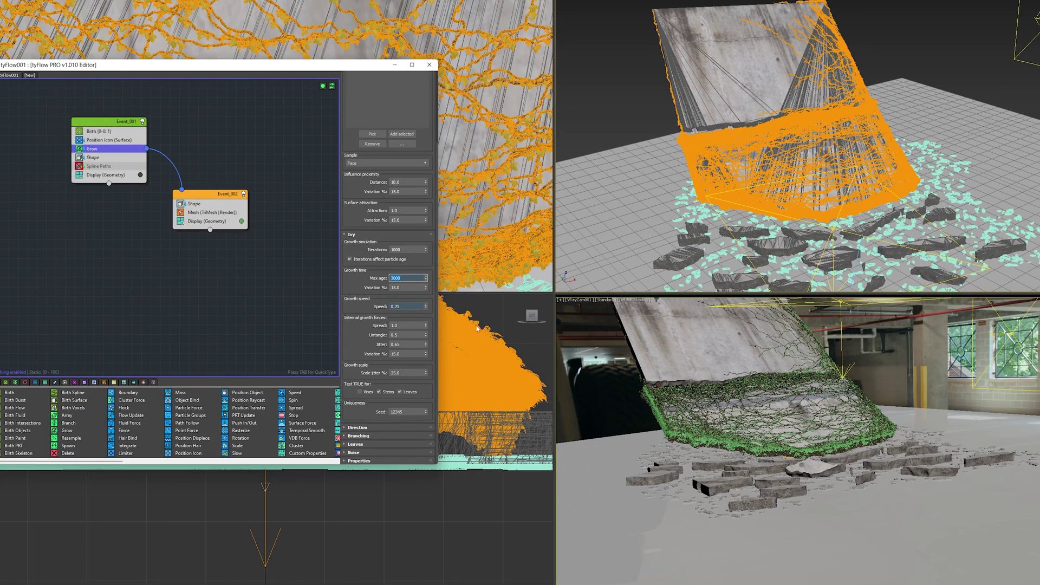
- Set the ivy's growth speed to 1 and its max age to 3500
click(406, 306)
text(1)
key(Return)
click(406, 277)
text(3500)
key(Return)
- Set the ivy's growth speed to 1.25 and its max age to 4500
click(406, 306)
text(1.25)
key(Return)
click(406, 278)
text(4500)
key(Return)
- Set the ivy's growth scale jitter to 45% and its internal spread force to 1.5
click(394, 373)
text(45)
key(Return)
click(404, 325)
text(1.5)
key(Return)
- Raise the ivy's max age to 5000 and on to 7500, set its age variation to 25%, and render the scene
click(407, 278)
text(5000)
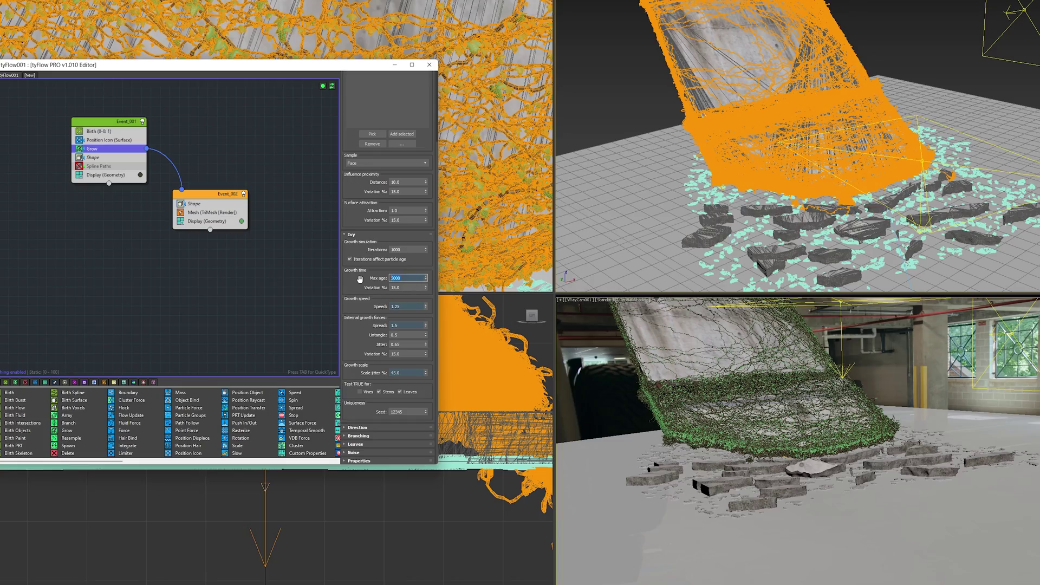
key(BackSpace)
key(BackSpace)
key(BackSpace)
key(BackSpace)
text(7500)
key(Tab)
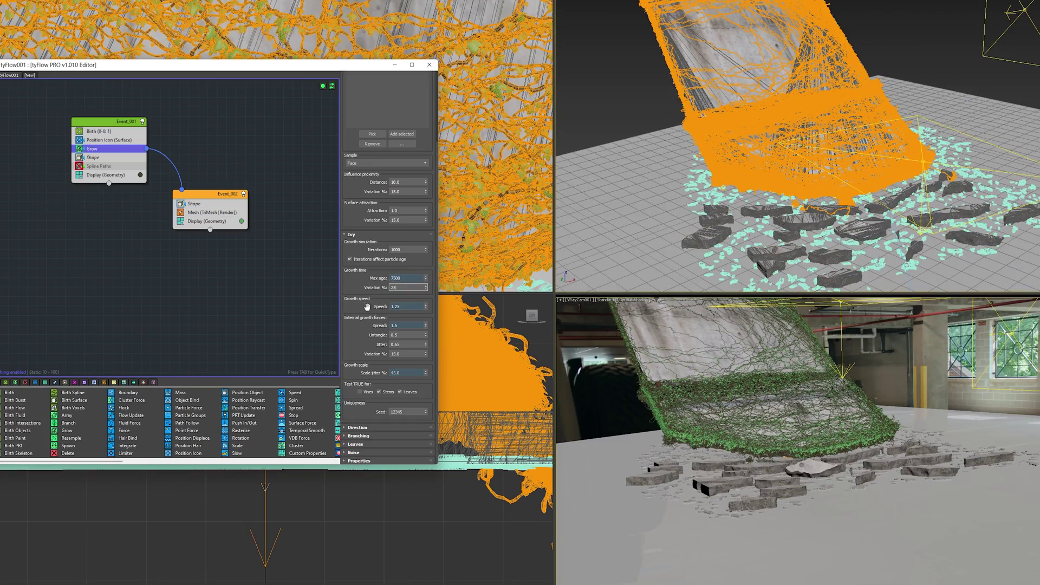
text(25)
key(Return)
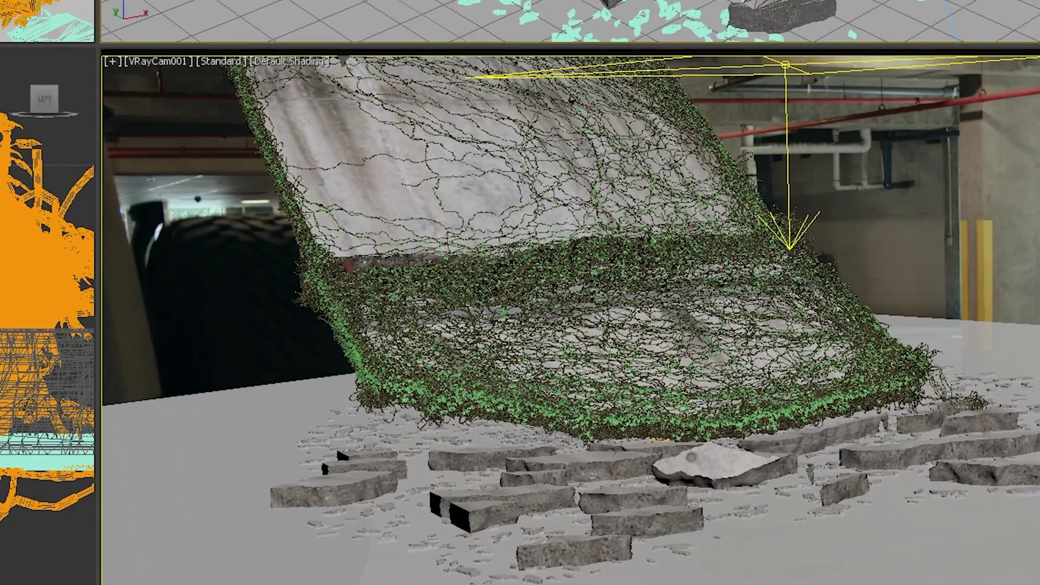
key(shift+q)
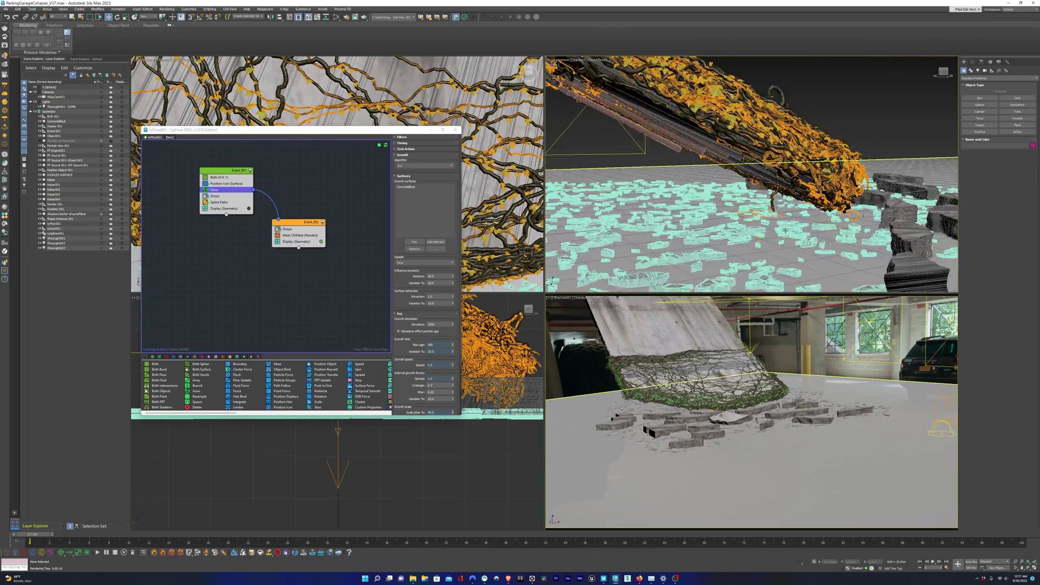
- Raise the ivy flow's birth total to 5 and on to 10 particles
alt+middle_drag(786, 230, 832, 206)
click(833, 206)
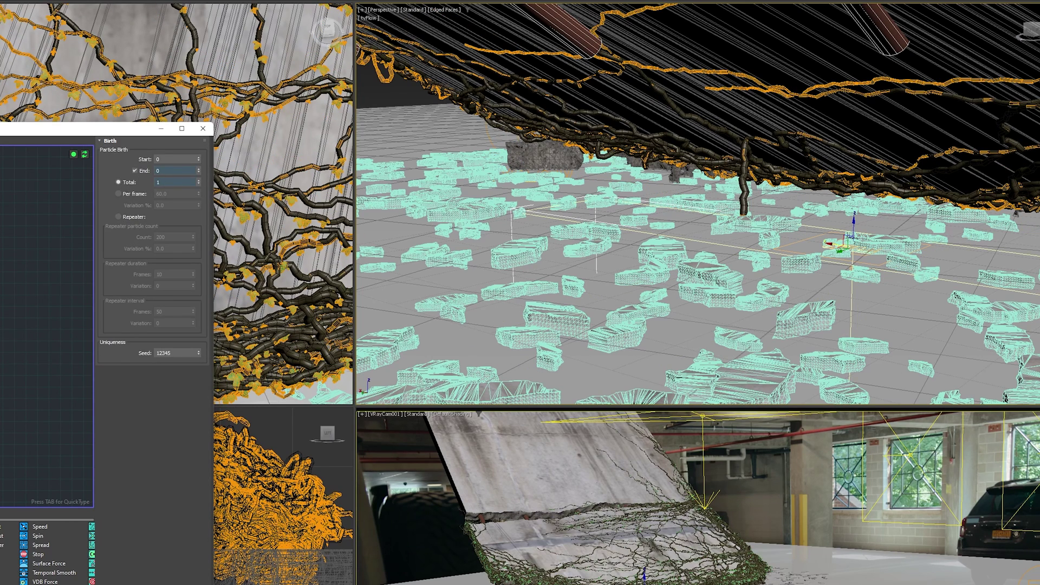
click(193, 183)
text(5)
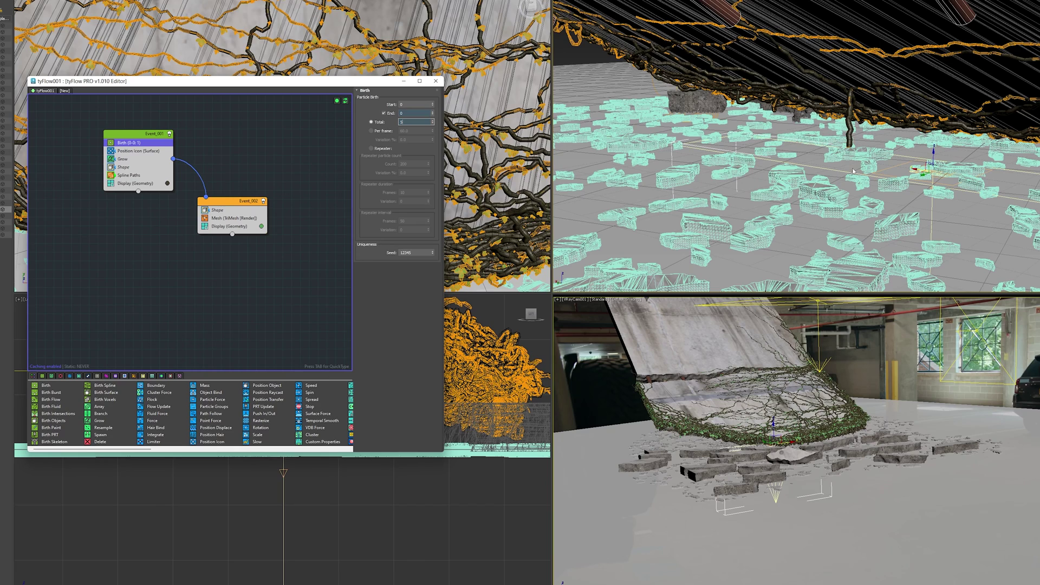
key(Return)
click(123, 159)
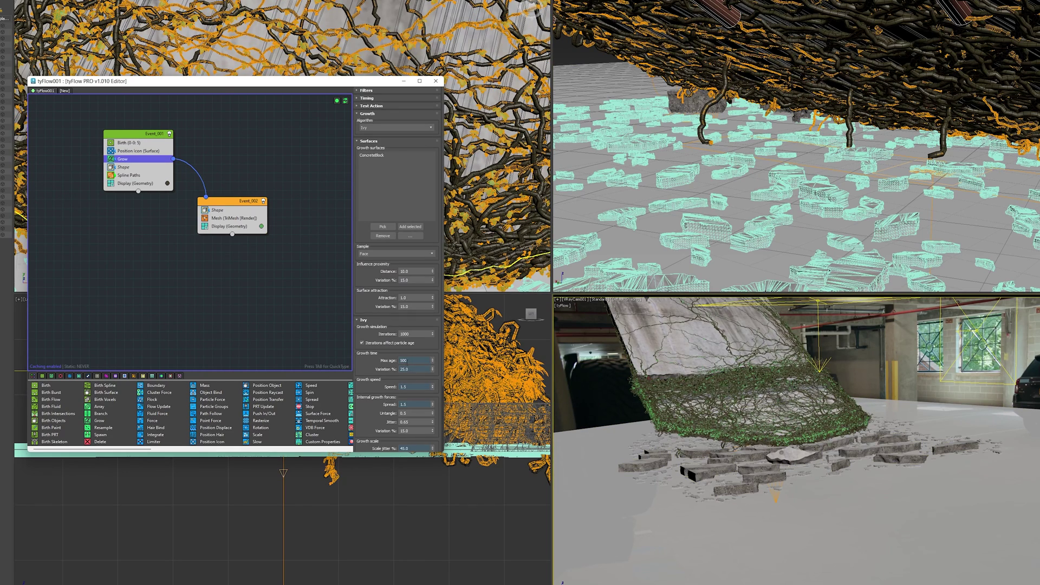
click(122, 143)
click(415, 122)
text(10)
key(Return)
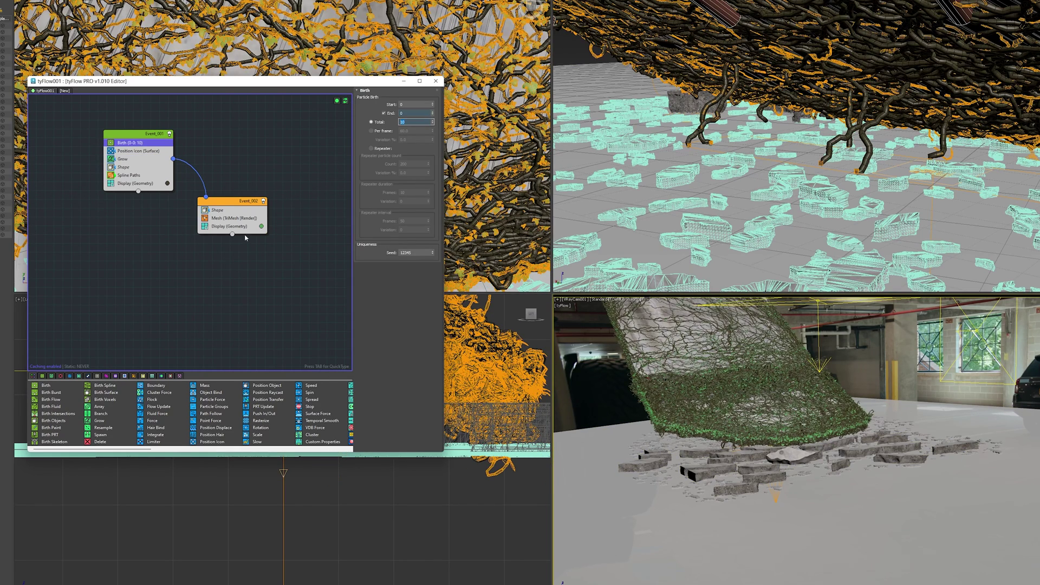
- Lower the ivy's max age, set its internal spread force to 0.8, and render the camera view
click(123, 159)
double_click(403, 361)
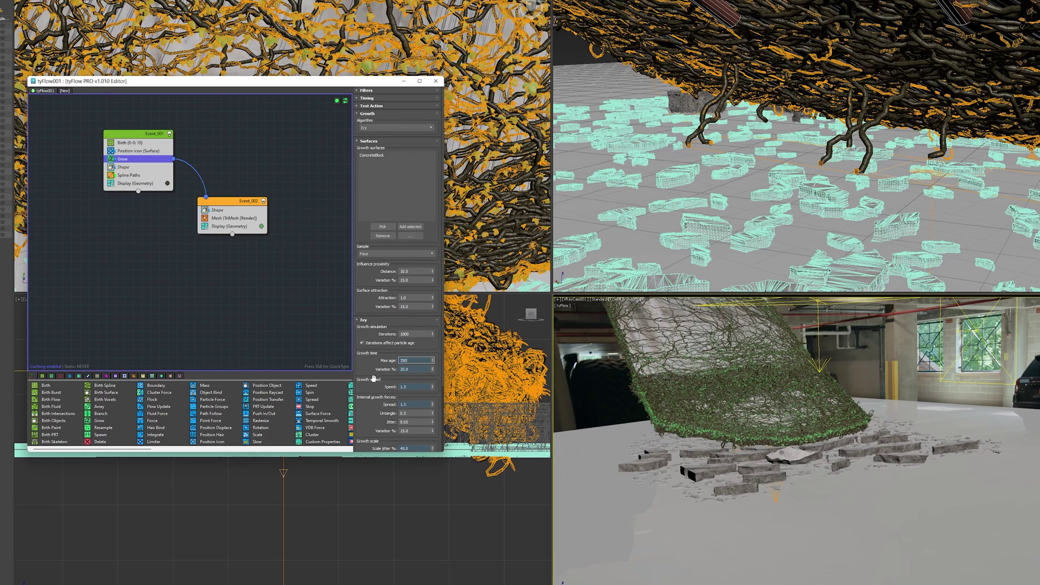
double_click(431, 405)
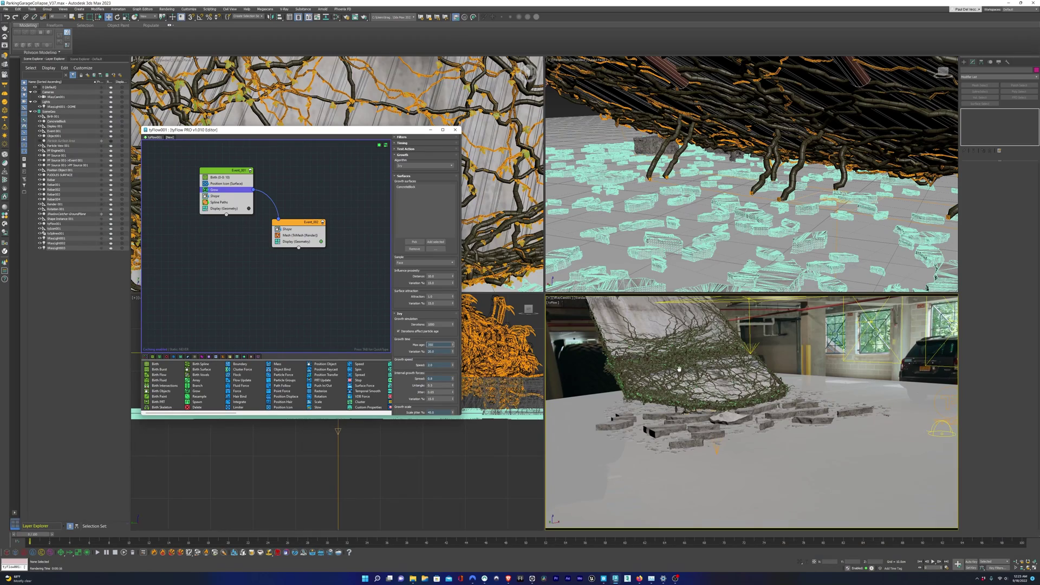
key(shift+q)
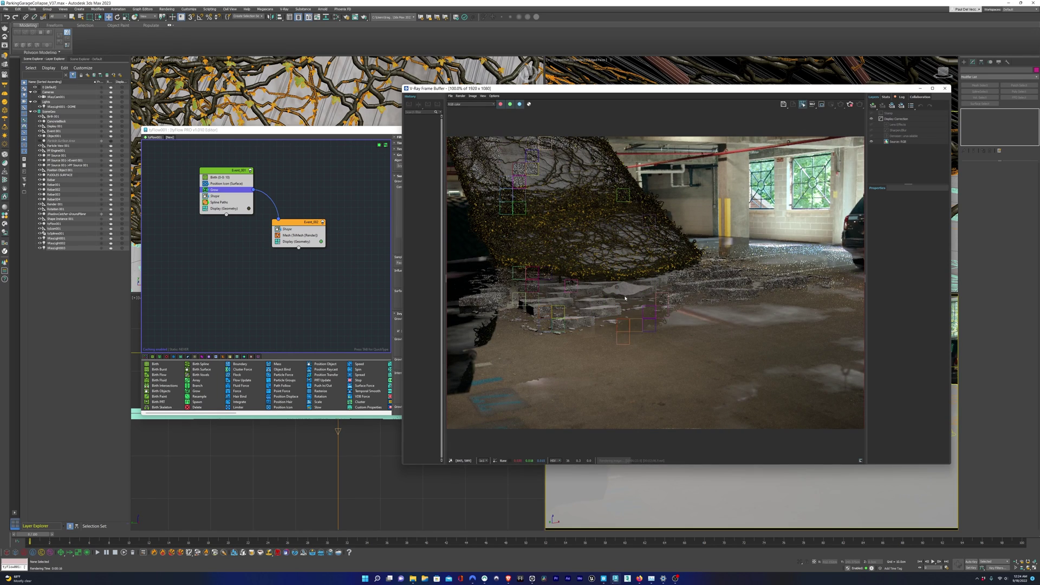
click(355, 205)
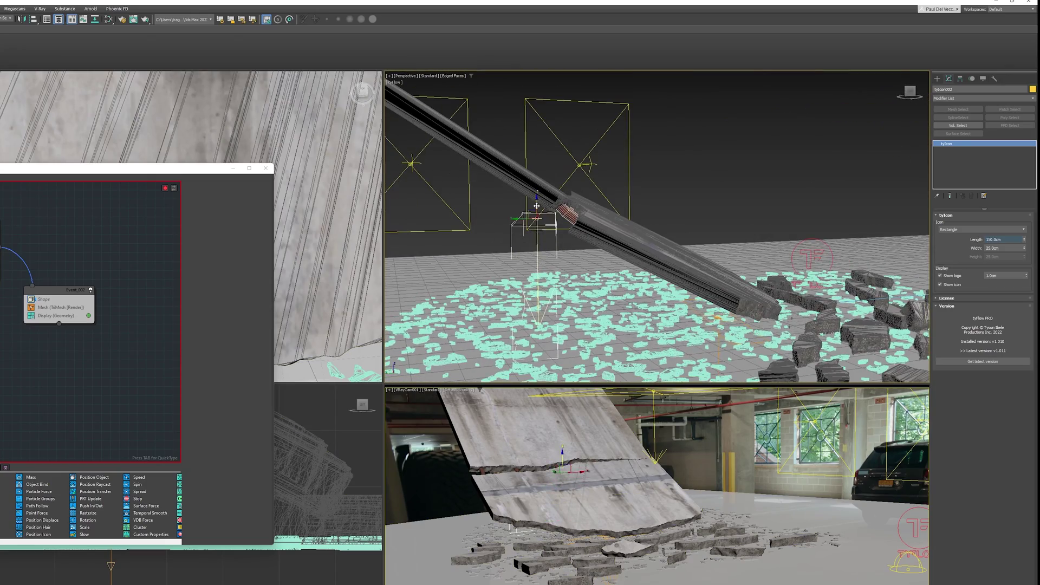
- Raise the 100 cm rectangular emitter icon toward the joint in the tilted slab
drag(536, 206, 543, 188)
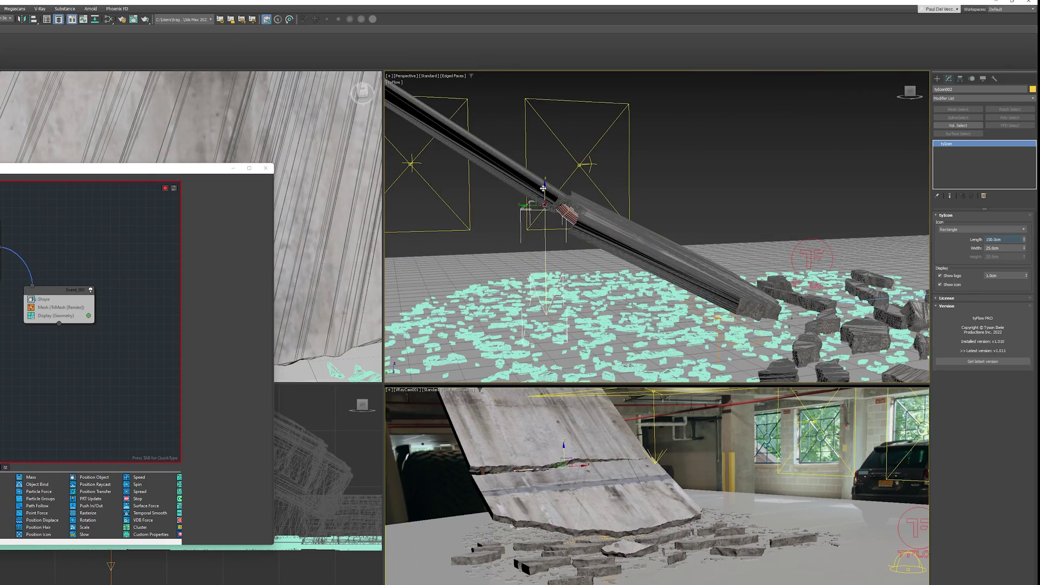
alt+middle_drag(543, 188, 670, 368)
click(670, 368)
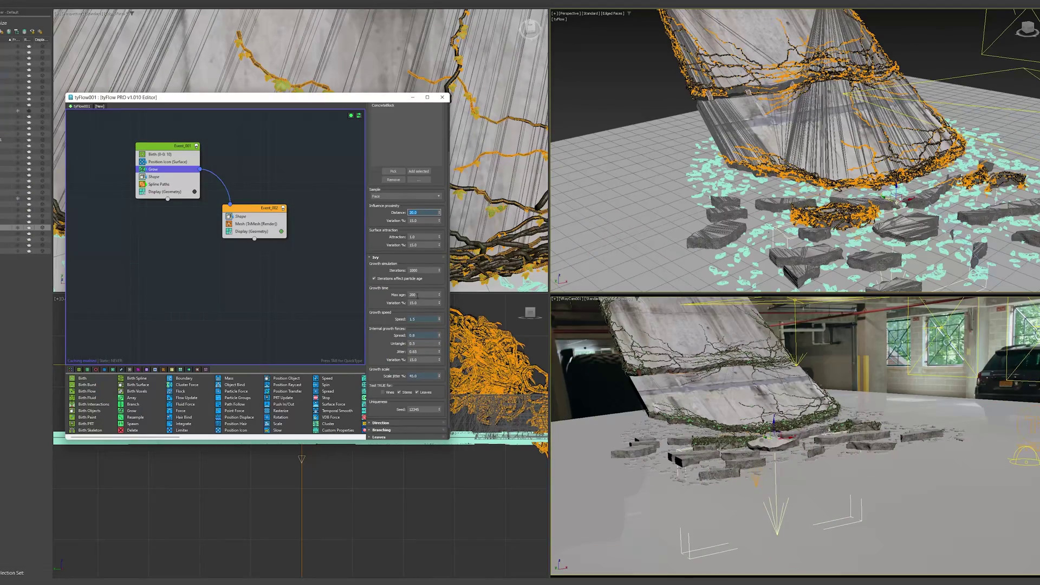
- Set the ivy's max age to 400 and on to 425
text(400)
key(Return)
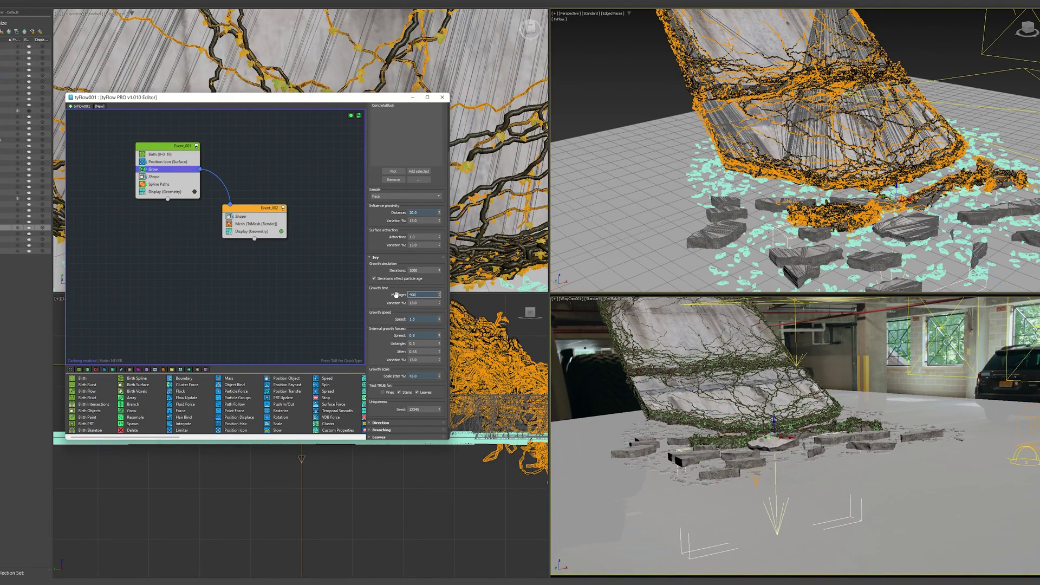
text(425)
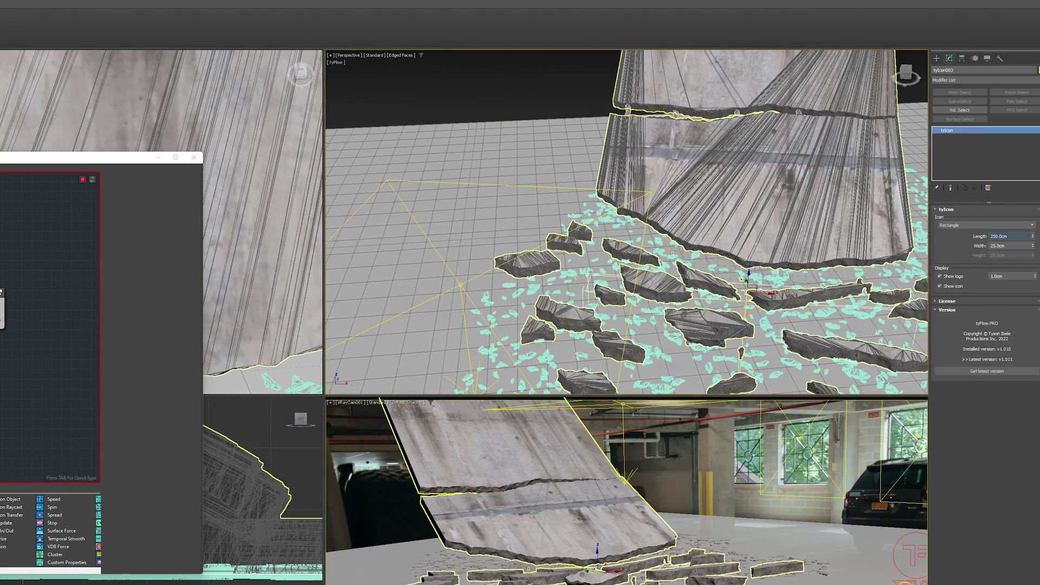
- Enable the flow with its additional emitter icon and set the ivy's max age to 300
click(2, 309)
scroll(121, 475, down, 3)
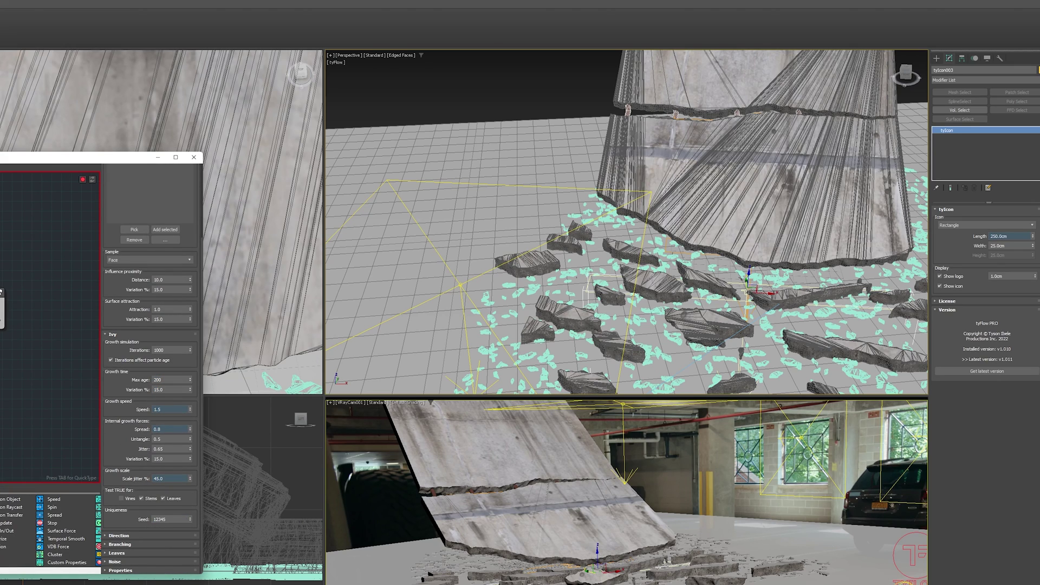
click(83, 179)
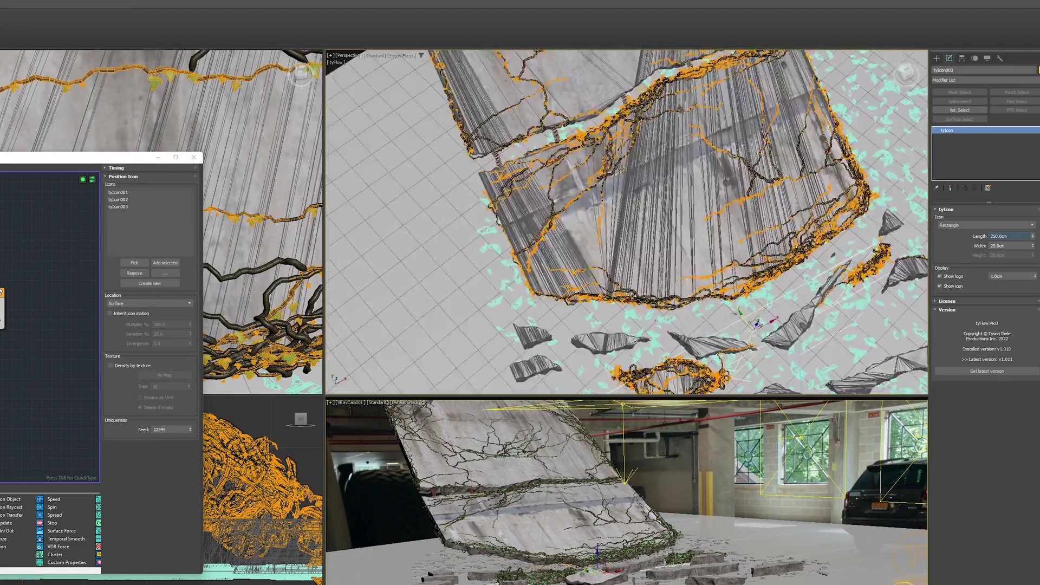
alt+middle_drag(623, 228, 623, 206)
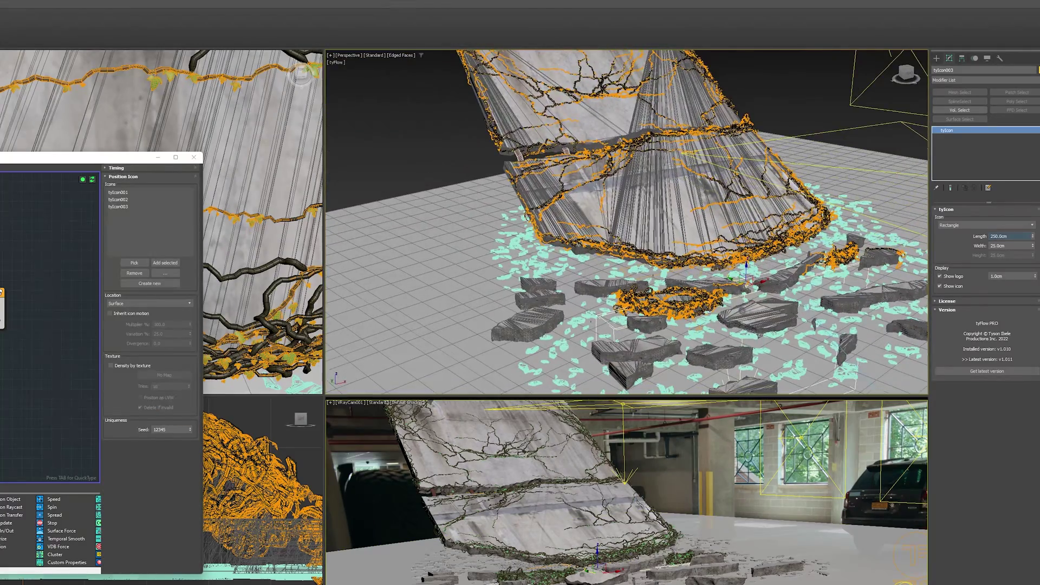
click(2, 306)
double_click(163, 398)
text(300)
key(Return)
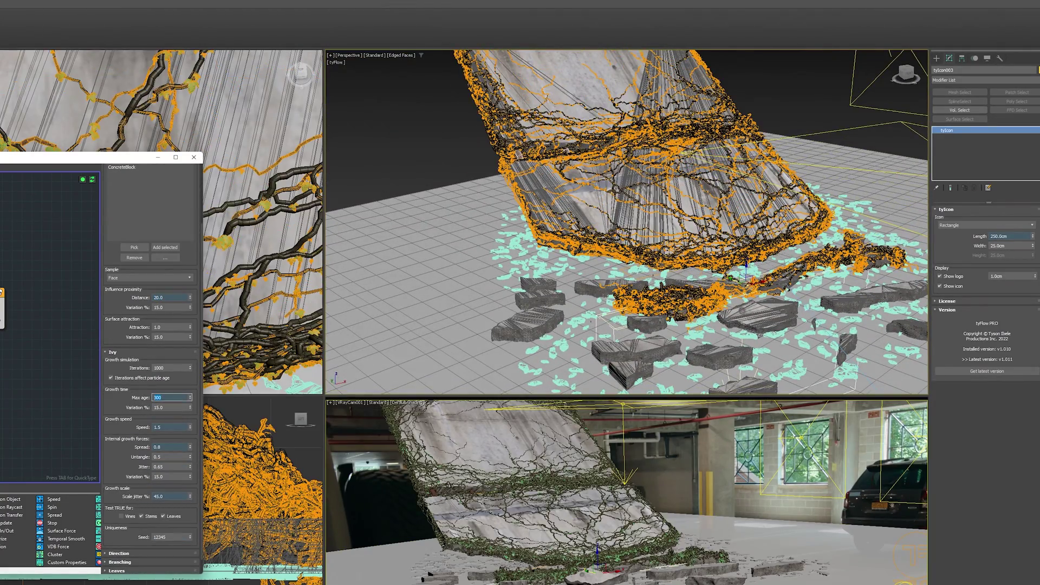
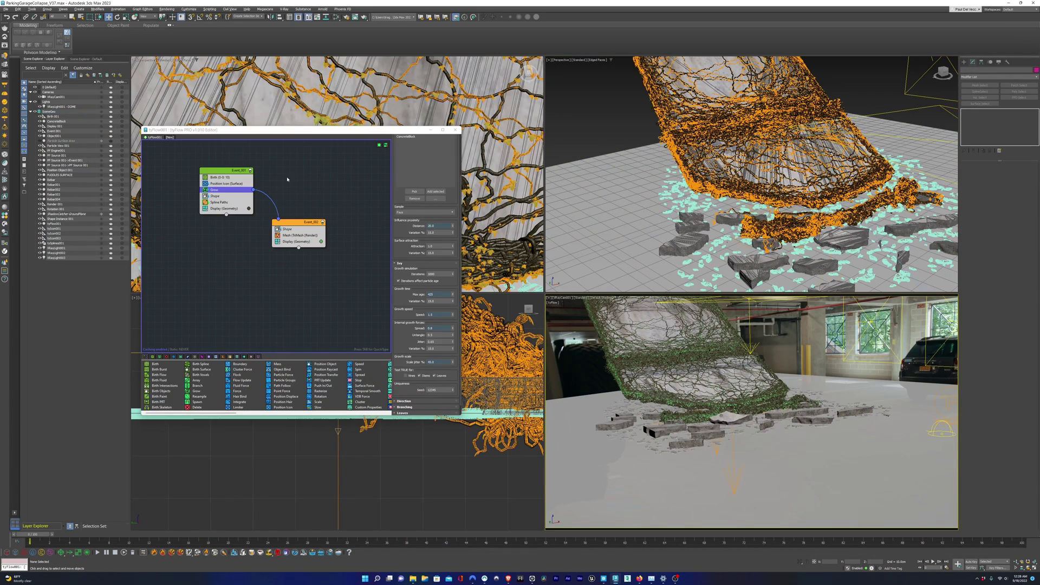
- Duplicate a V-Ray material in the Slate editor and set the copy's diffuse colour to a muted green
scroll(213, 270, down, 3)
scroll(161, 158, up, 2)
shift+drag(161, 158, 167, 368)
click(359, 134)
mouse_move(298, 107)
mouse_down()
mouse_move(320, 107)
mouse_move(308, 101)
mouse_up()
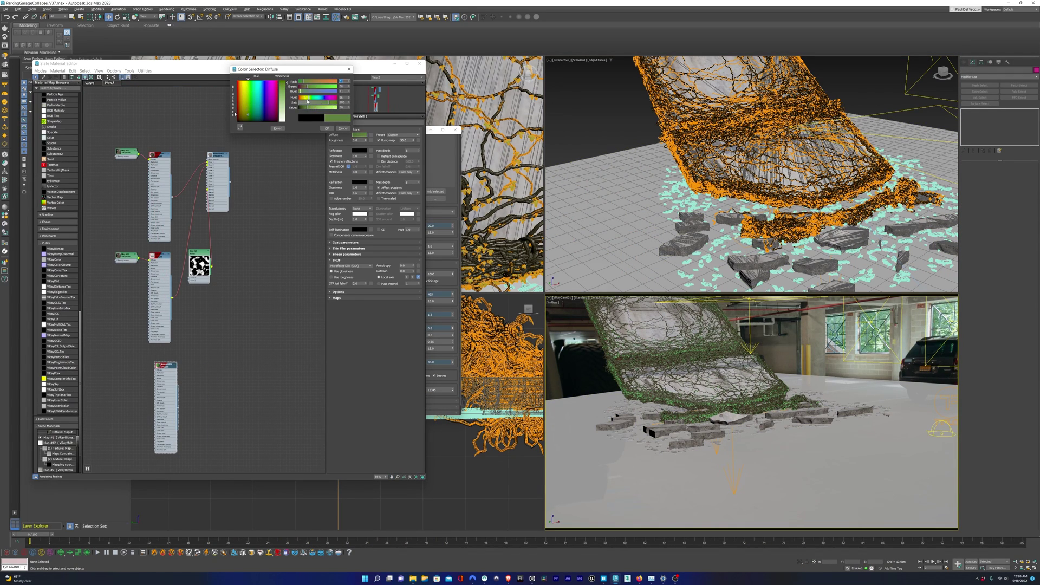
click(327, 128)
- Bring up the Grow operator's properties to check the material IDs of its vines, stems and leaves
drag(433, 130, 578, 137)
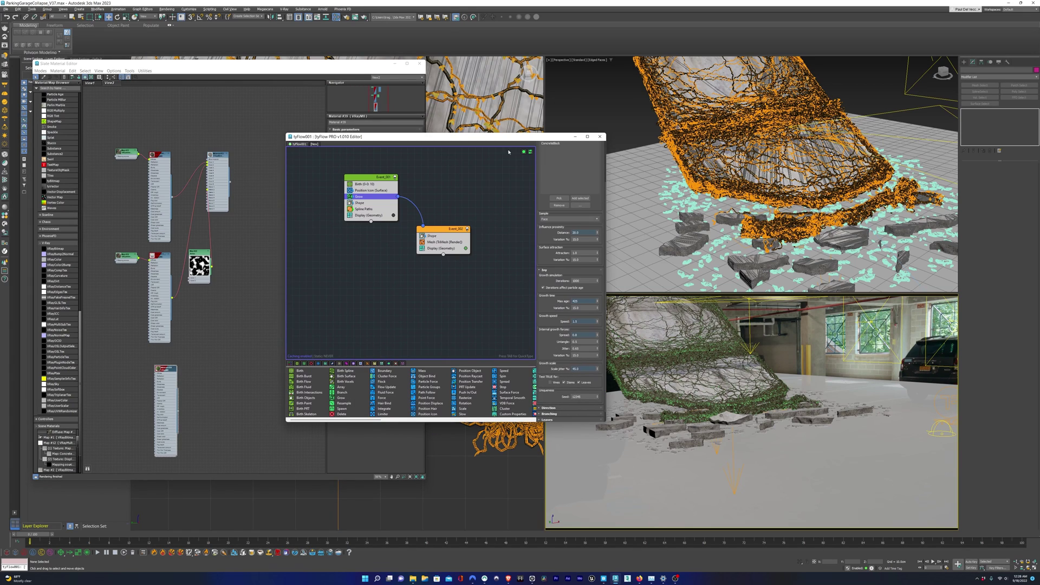
click(549, 420)
scroll(554, 337, down, 3)
click(355, 130)
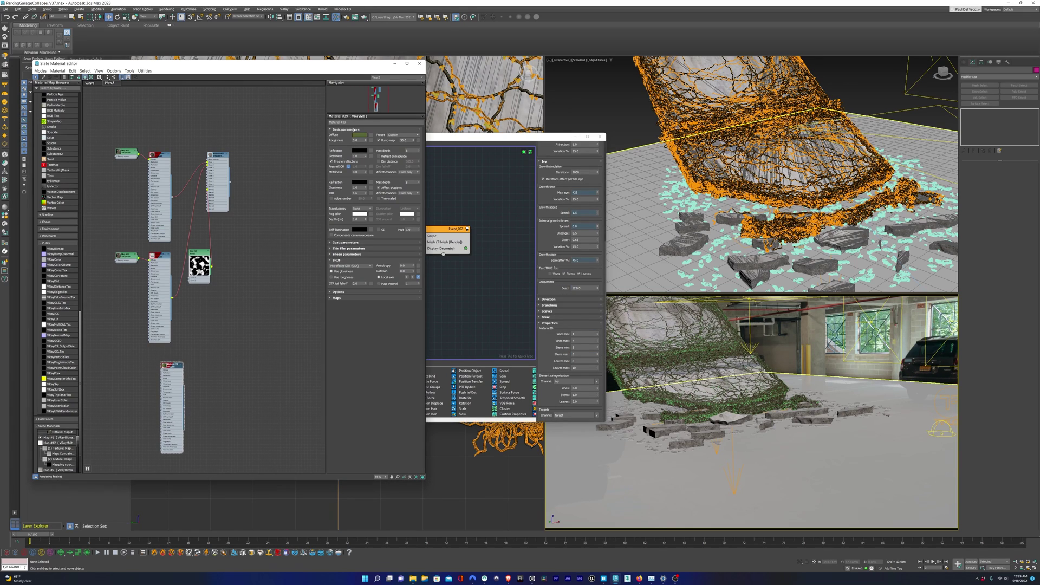
- Duplicate the green ivy material and wire the IVY material into slots 6 and 10 of a new Multi/Sub-Object material
shift+drag(172, 364, 178, 461)
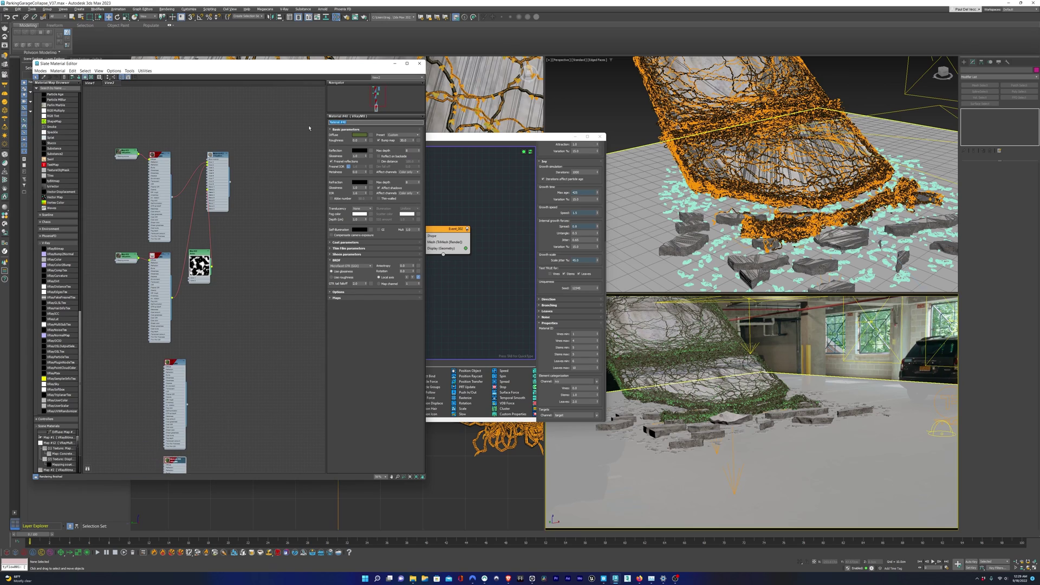
click(190, 404)
right_click(247, 372)
click(374, 396)
scroll(209, 399, up, 4)
drag(138, 324, 154, 308)
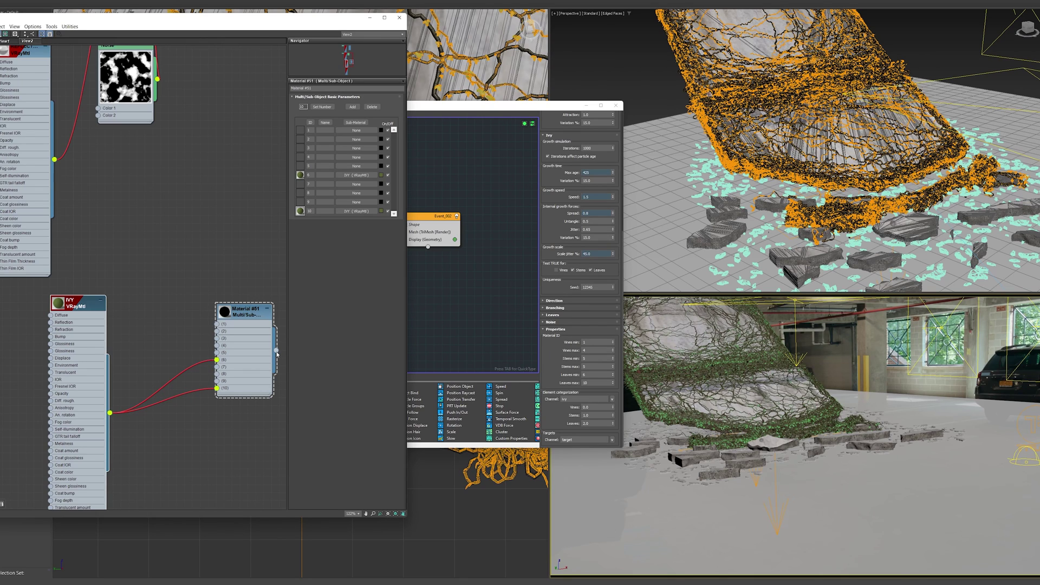
click(906, 436)
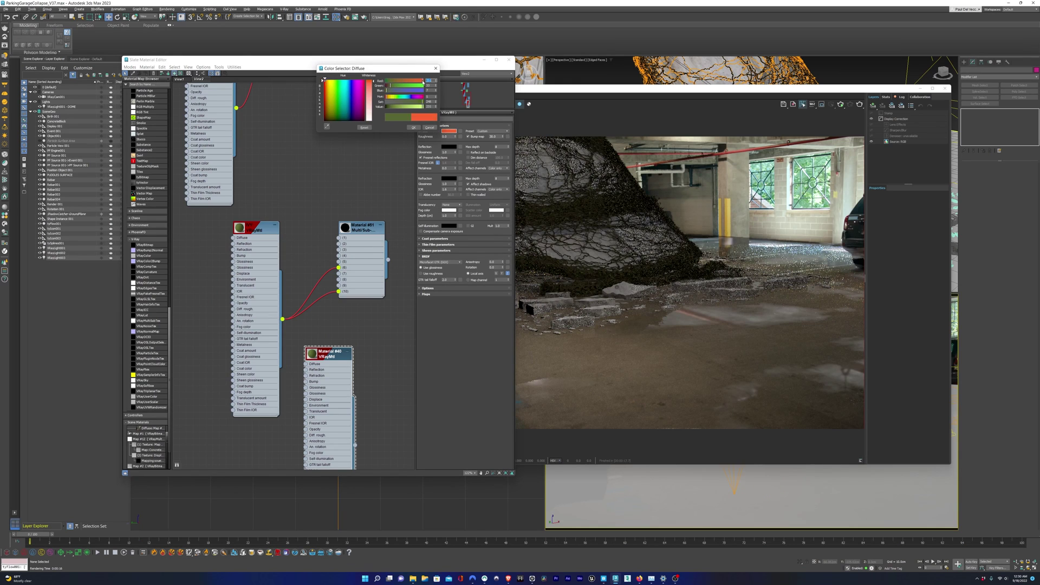
- Set the second ivy material's diffuse colour to a dark reddish brown
drag(391, 97, 393, 97)
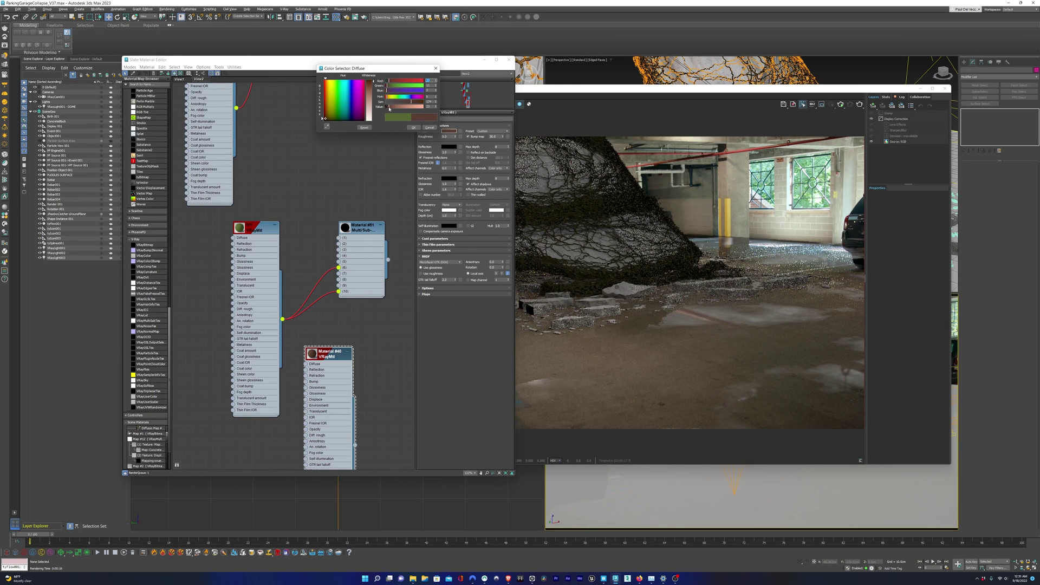
click(413, 128)
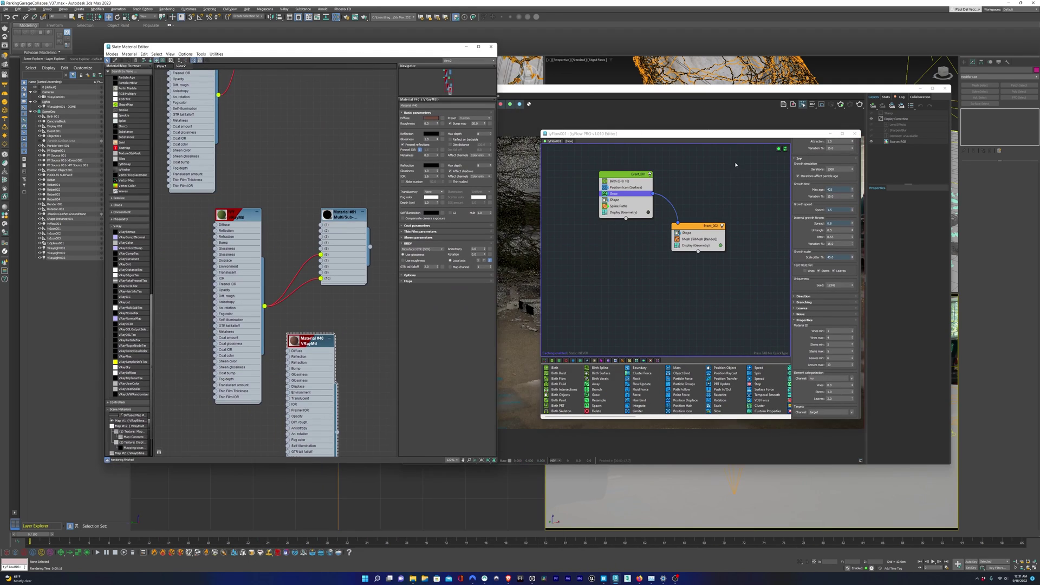
drag(333, 440, 326, 426)
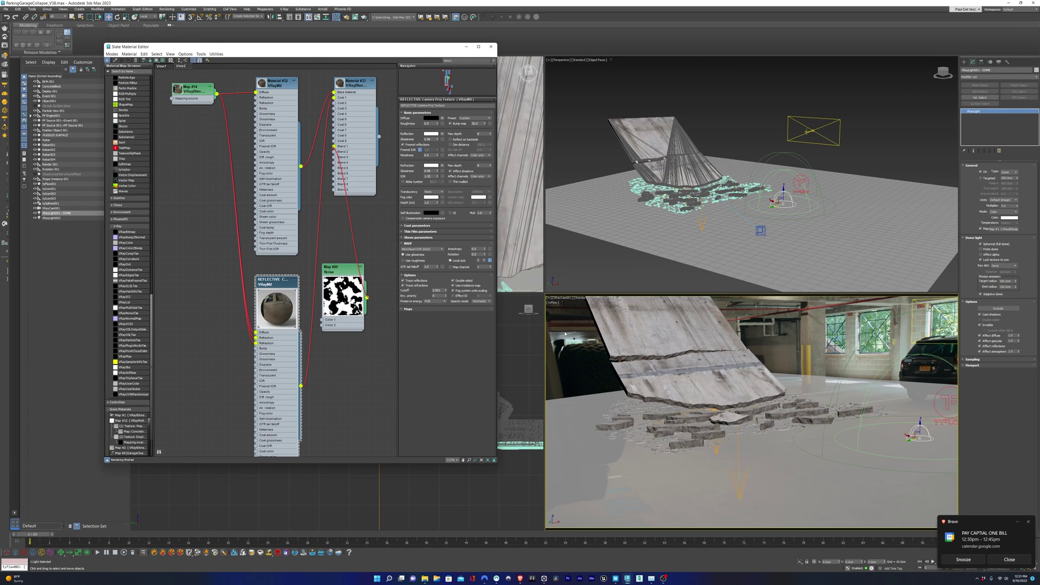
- Enable Finite dome on the dome light and reposition the dome around the rubble in the camera view
click(565, 333)
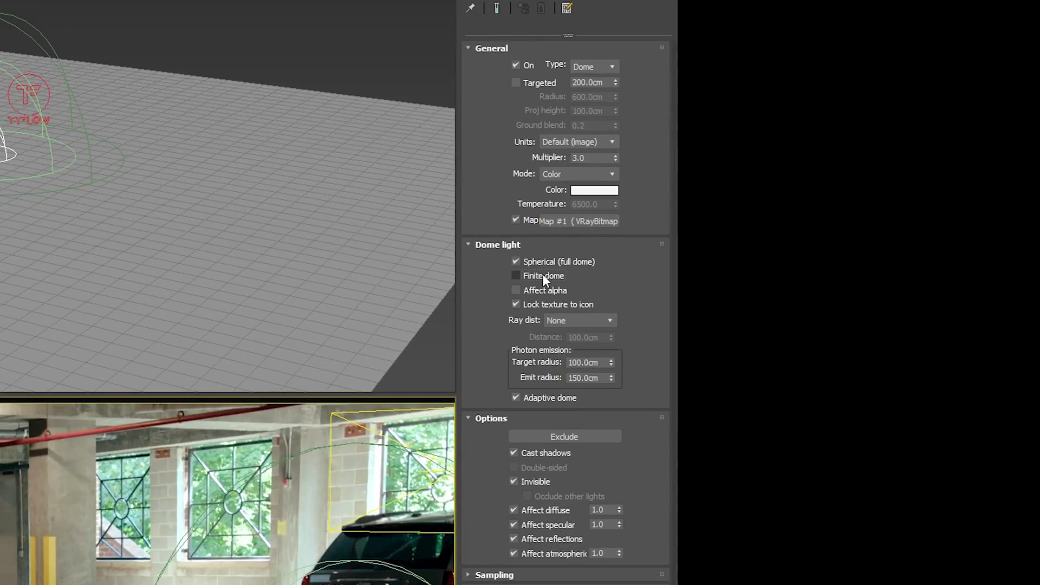
click(991, 249)
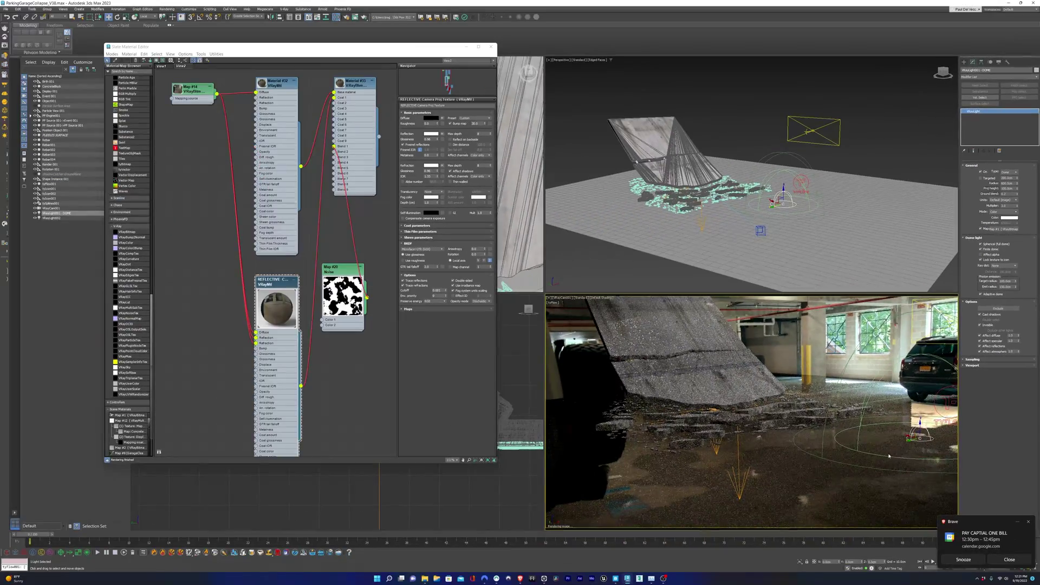
click(797, 412)
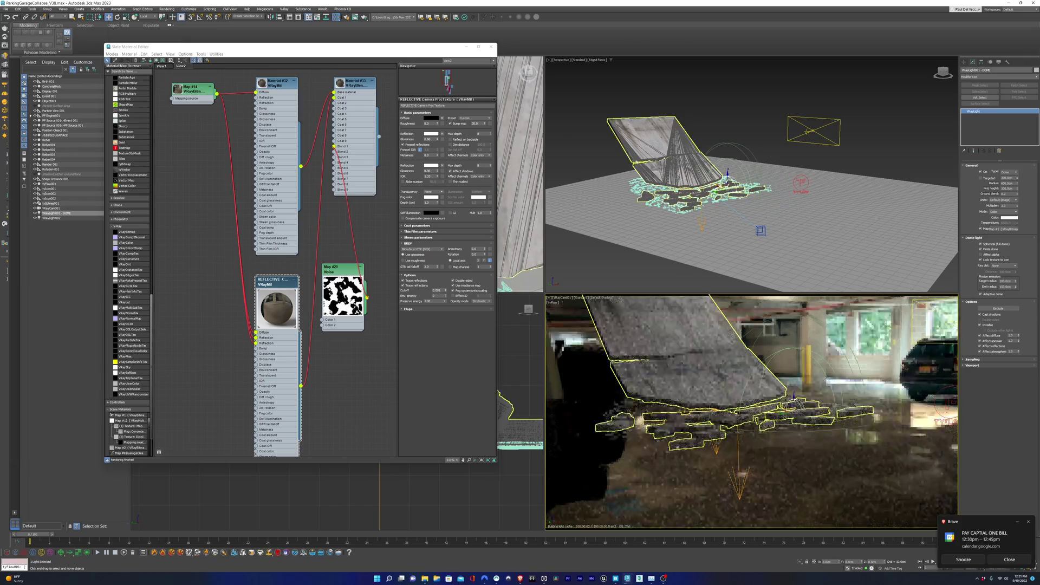
drag(794, 399, 642, 427)
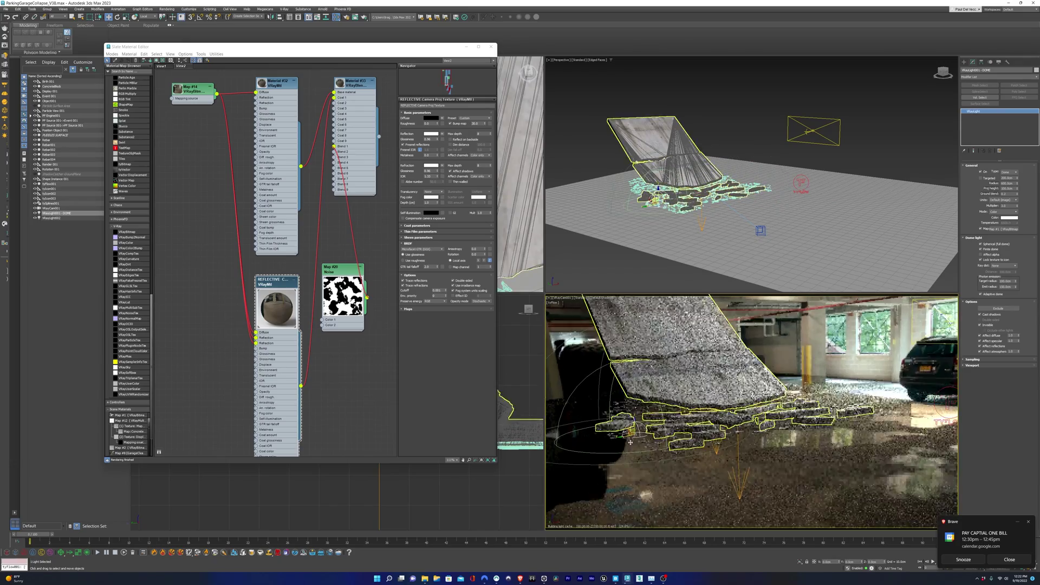
alt+middle_drag(677, 206, 646, 208)
drag(633, 430, 775, 403)
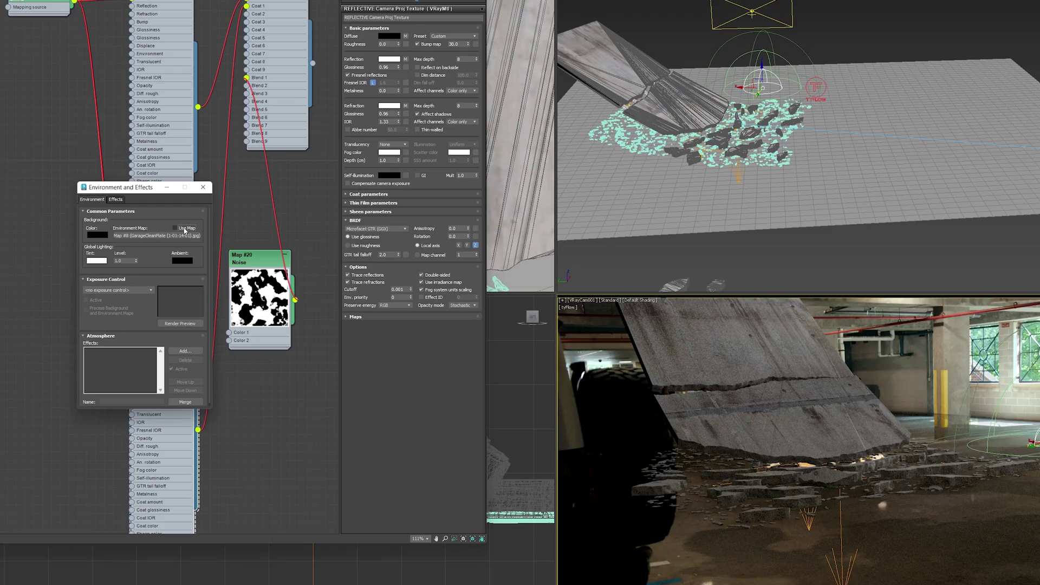
- Turn off the environment map and the dome light's Invisible option, and realign the dome with the garage background
click(185, 229)
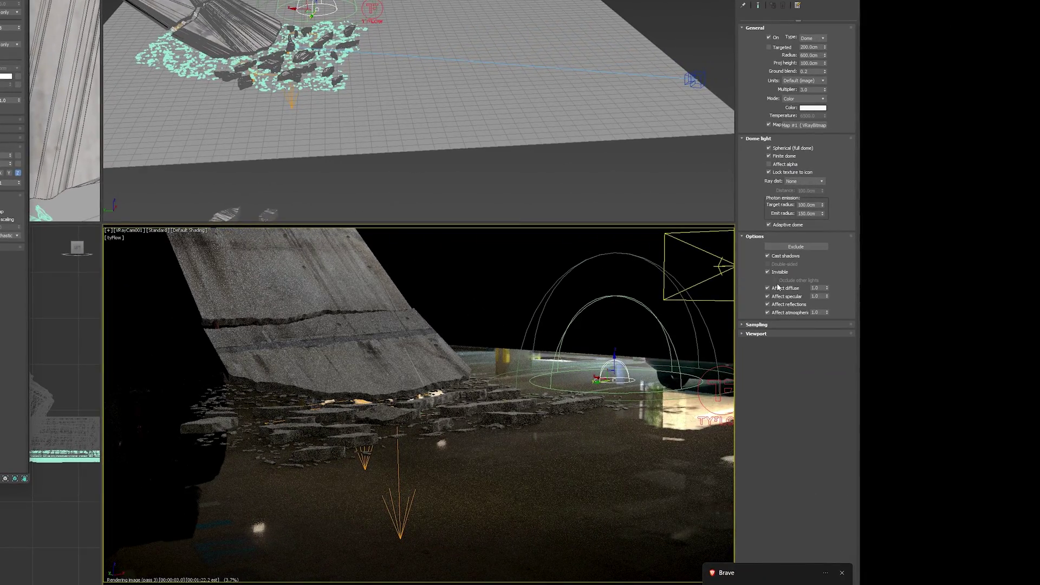
click(777, 271)
drag(614, 379, 669, 423)
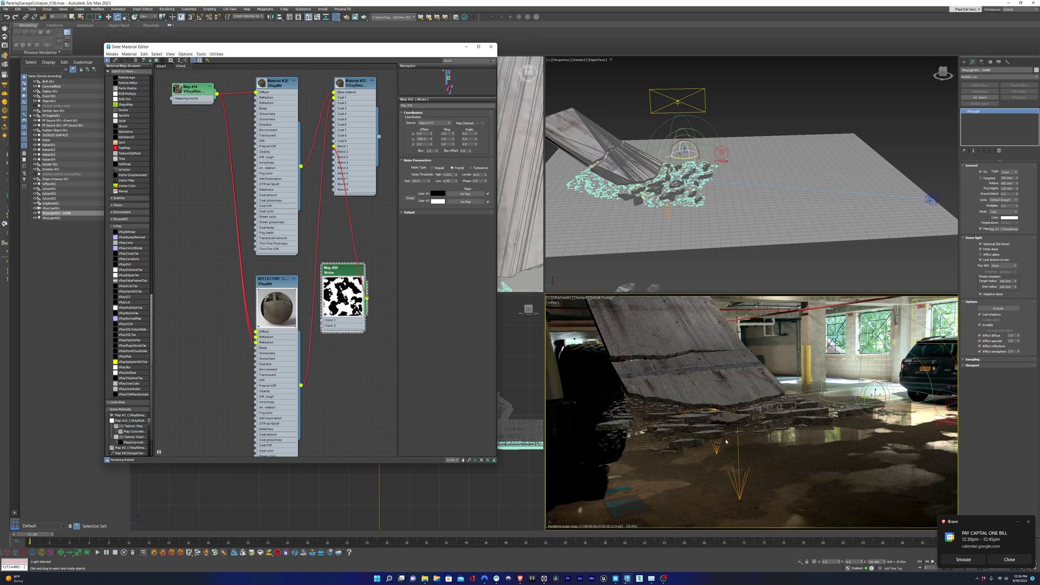
- Fine-tune the puddle Noise map's Y offset and high noise threshold
drag(431, 139, 432, 135)
drag(457, 175, 457, 173)
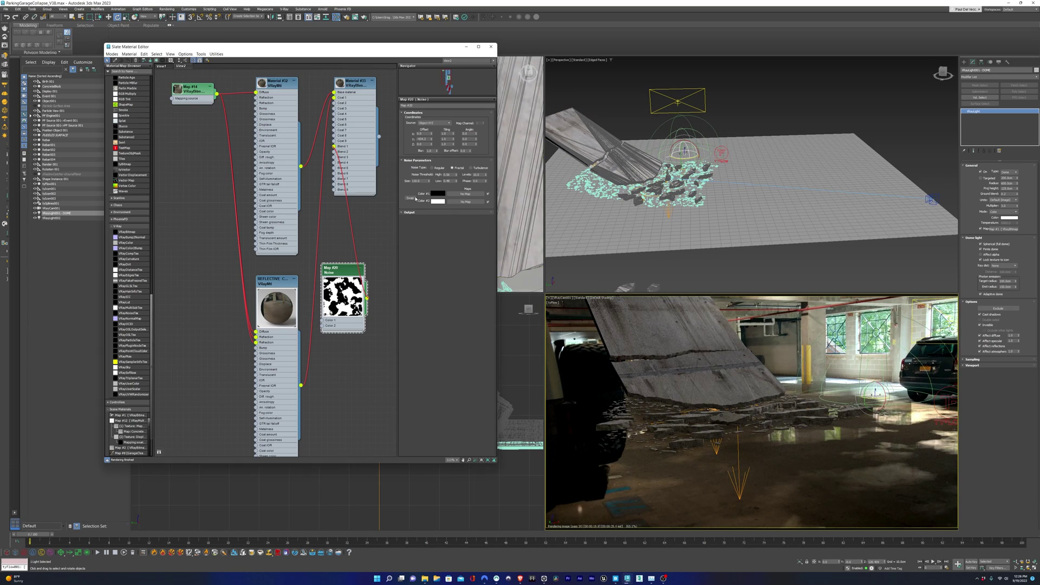
click(812, 455)
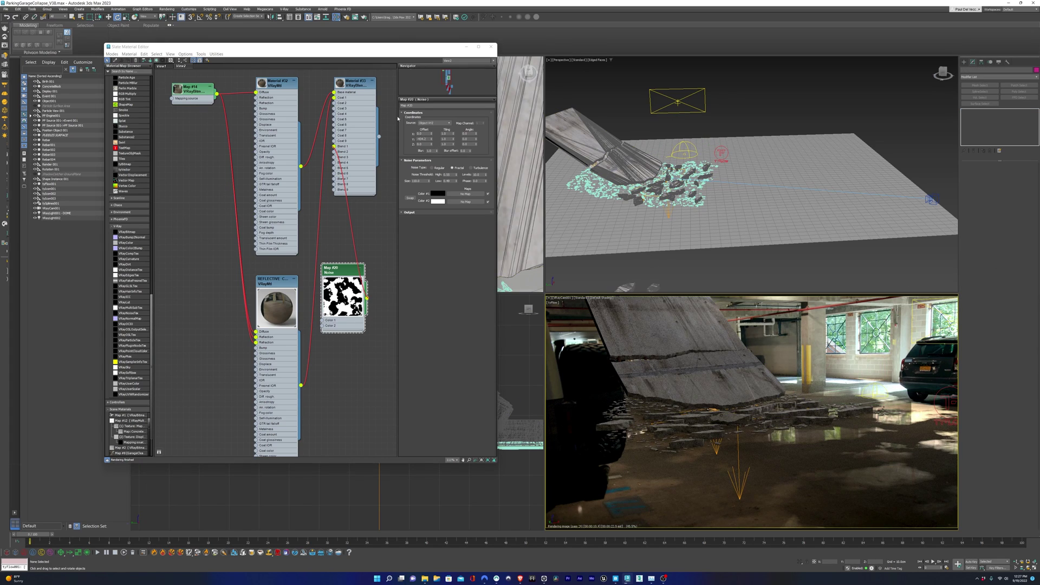
- Detach the upper slab element of the concrete block as a separate object named "Ceiling Concrete Elements"
drag(271, 46, 283, 50)
drag(477, 53, 512, 52)
click(623, 149)
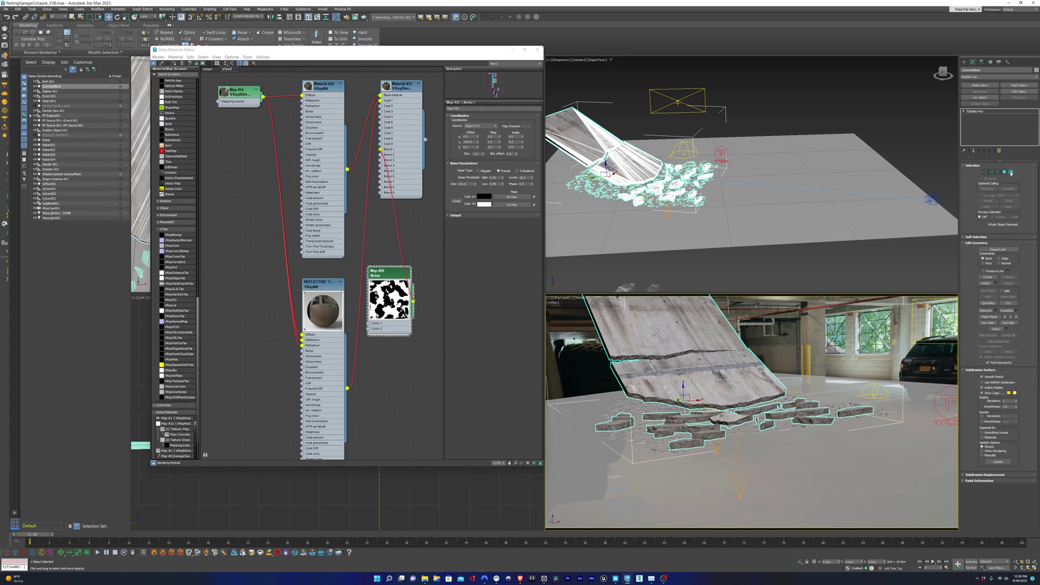
click(1011, 174)
click(651, 332)
click(800, 561)
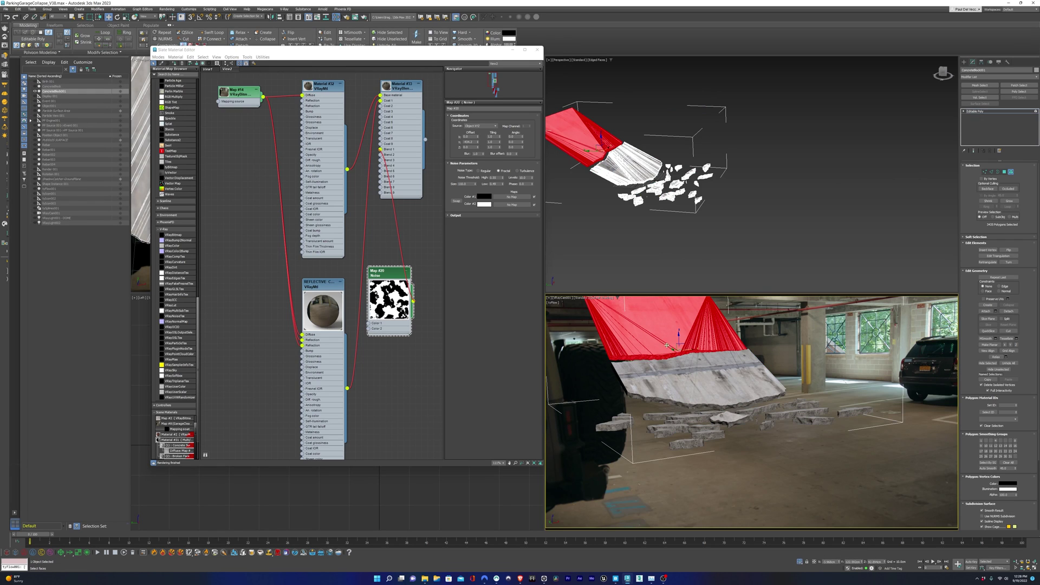
click(1008, 311)
text(Ceiling Concrete Elements)
key(Return)
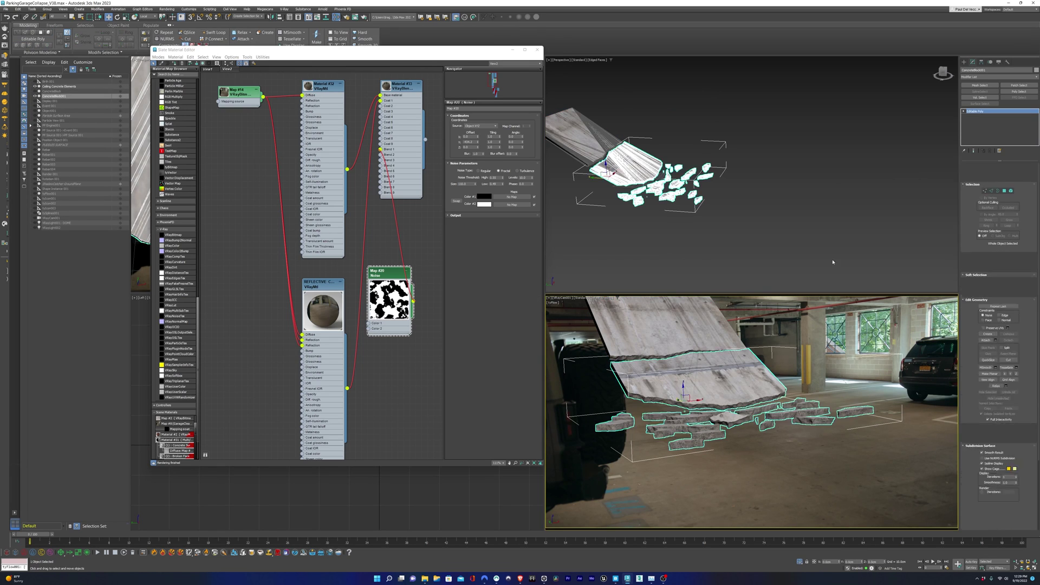
- Clone the detached ceiling slab and place the copy around the opening above the collapsed block
click(558, 347)
key(alt+q)
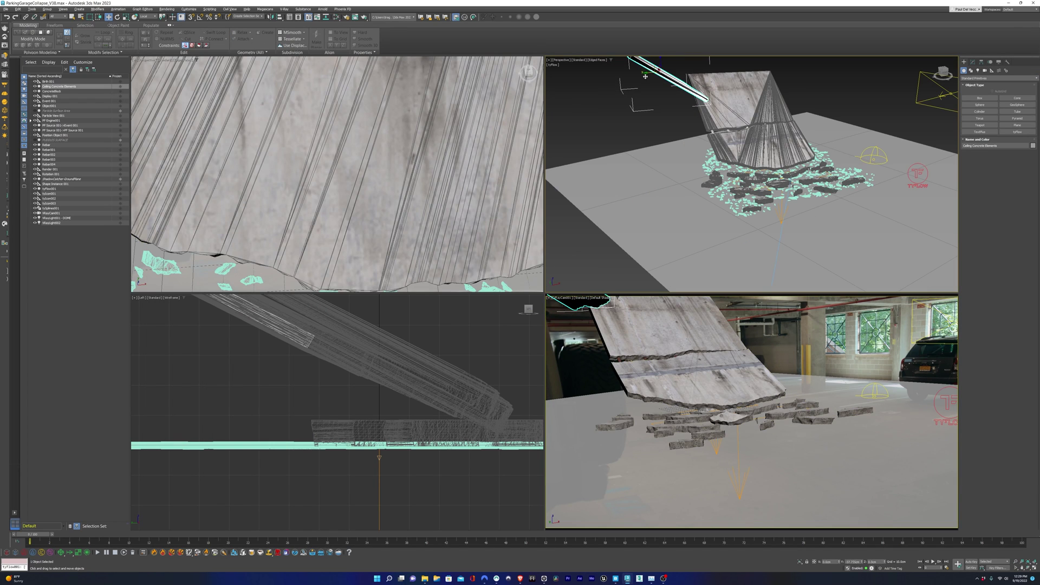
mouse_move(812, 95)
alt+middle_down()
mouse_move(856, 92)
mouse_move(853, 141)
alt+middle_up()
key(w)
shift+drag(807, 108, 767, 206)
key(Return)
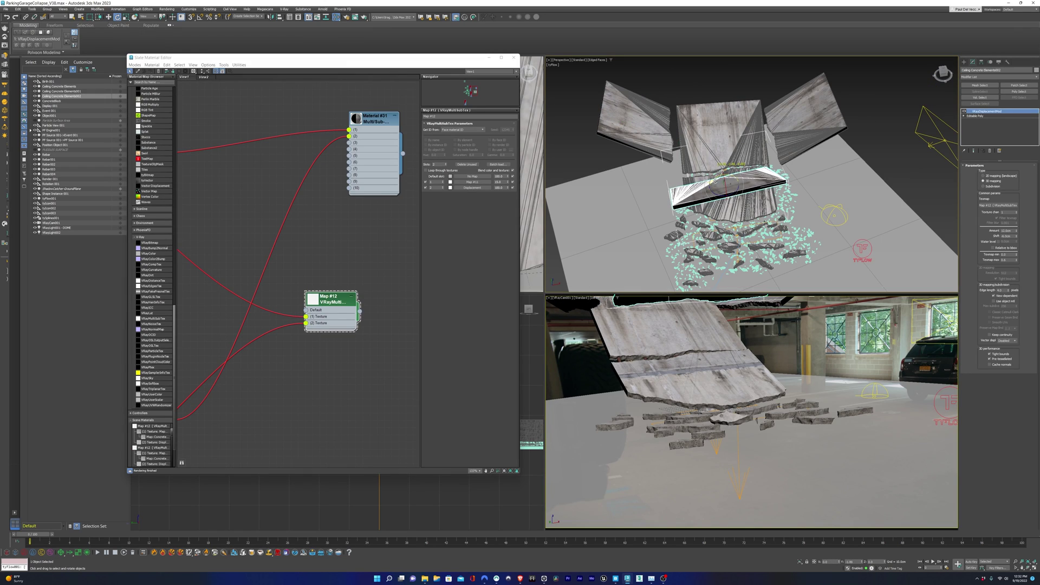
- Reselect the ceiling slab copy in front of the collapsed block and rotate it to a new angle
click(803, 334)
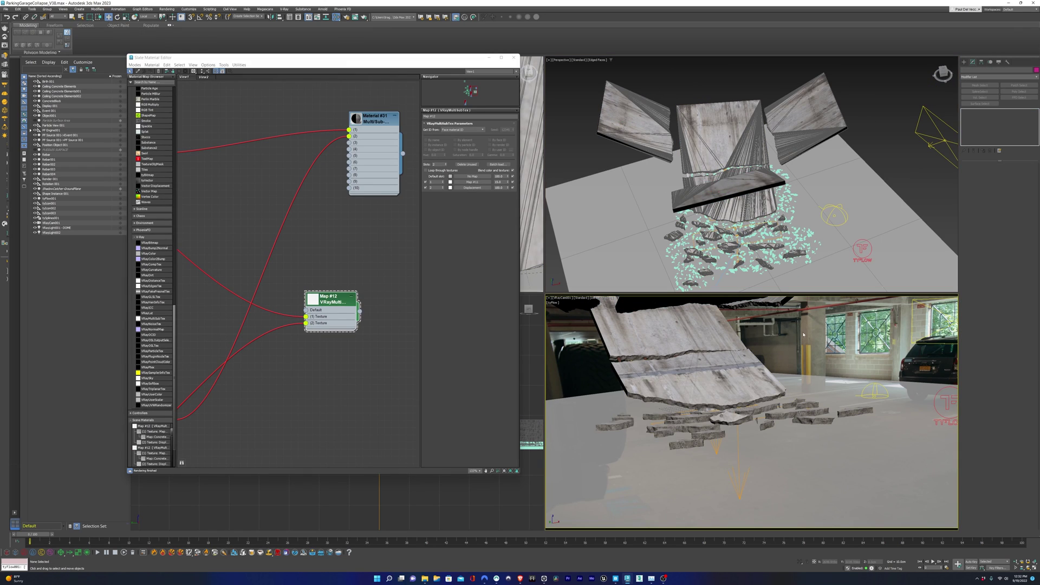
key(ctrl+z)
key(z)
key(e)
drag(714, 225, 634, 200)
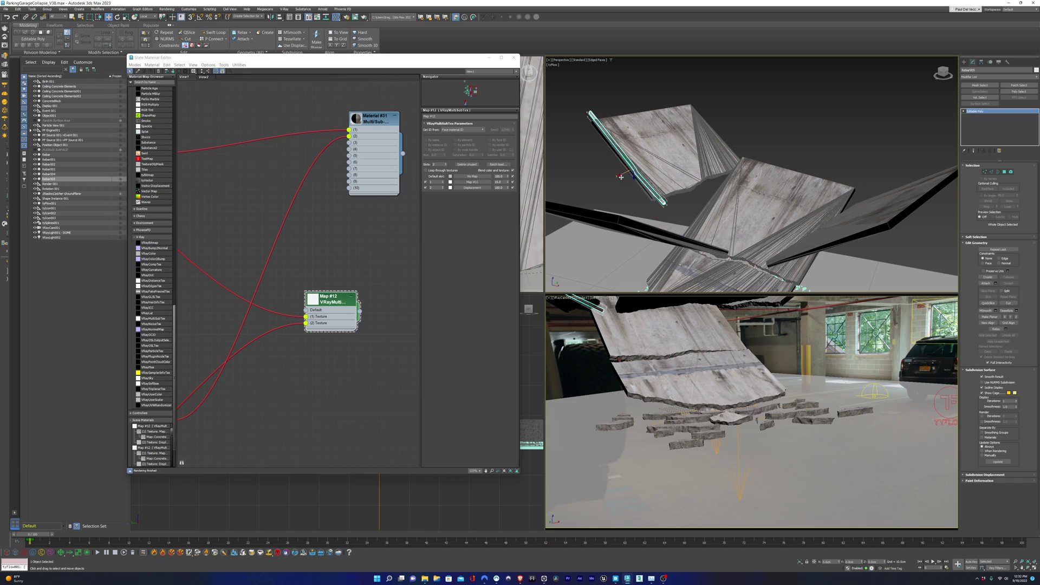
- Clone the rebar and space the copy along the broken edge of the ceiling slab
key(z)
key(w)
alt+middle_drag(630, 199, 696, 138)
shift+drag(696, 139, 726, 121)
key(Return)
key(z)
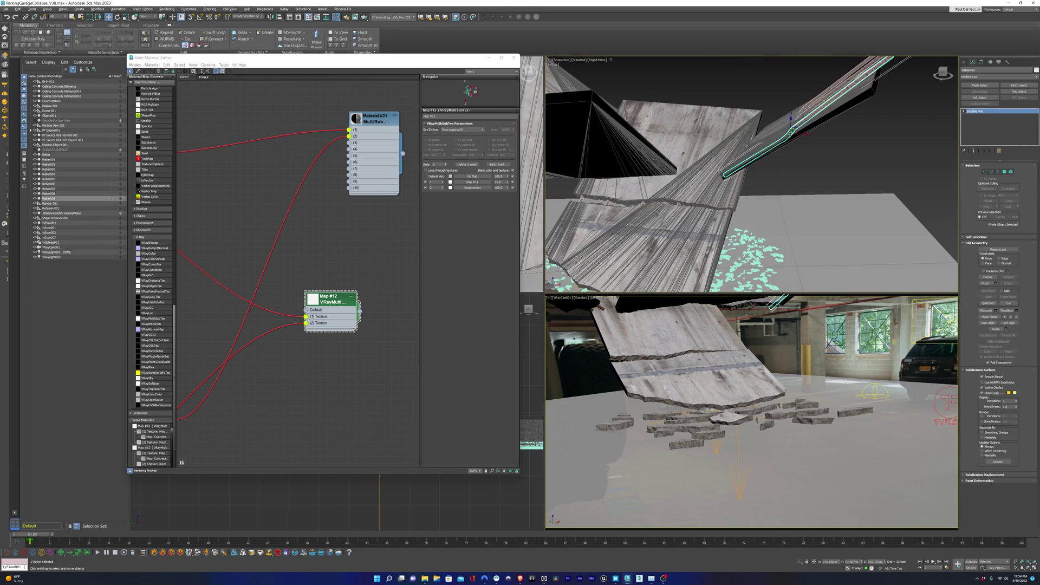
- Reshape the copied rebar's vertices and rotate it to vary how it protrudes from the ceiling slab
key(1)
alt+middle_drag(686, 202, 661, 190)
drag(634, 186, 667, 227)
key(e)
alt+middle_drag(652, 198, 666, 189)
drag(638, 207, 689, 234)
key(z)
alt+middle_drag(667, 217, 629, 201)
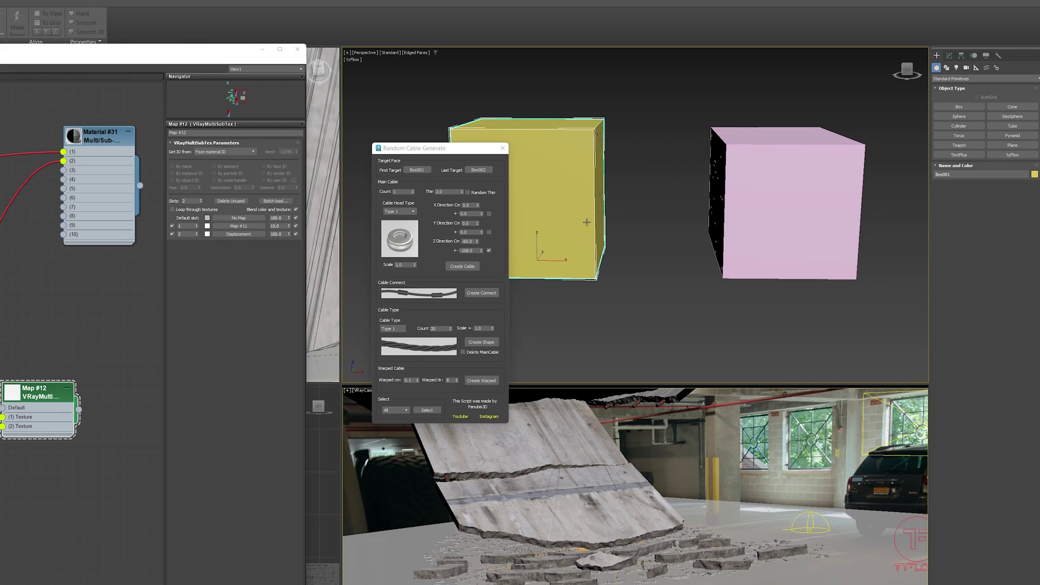
- Assign the facing polygons of the yellow and pink boxes as the cable generator's first and last targets
click(949, 55)
click(994, 212)
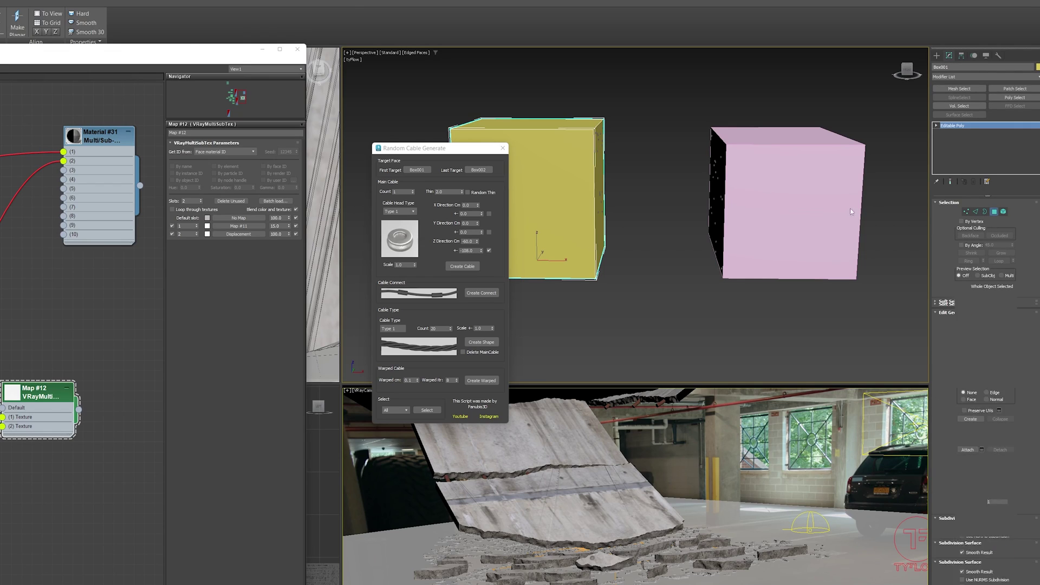
click(602, 220)
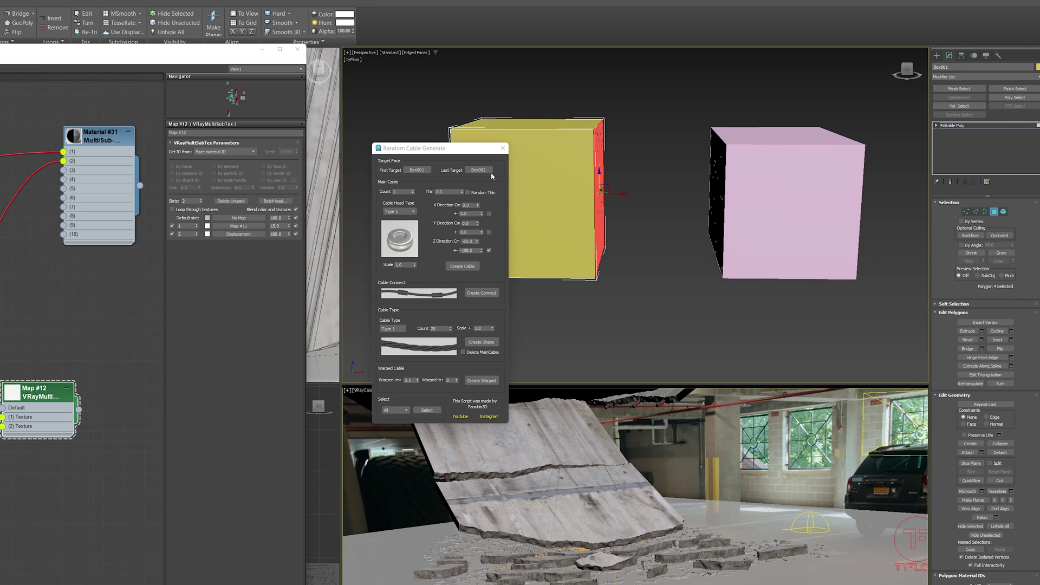
click(720, 232)
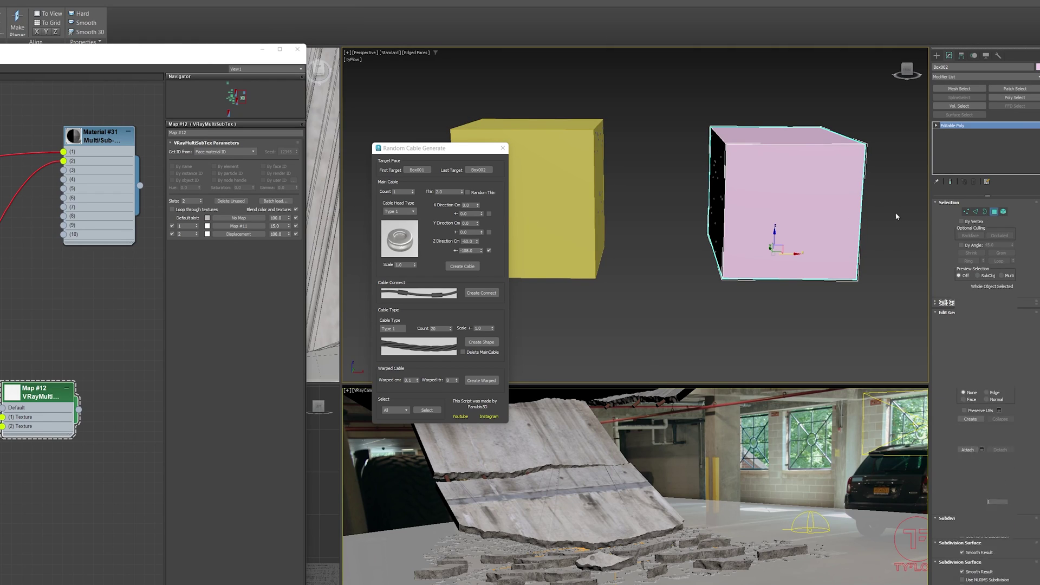
key(4)
click(720, 232)
click(478, 169)
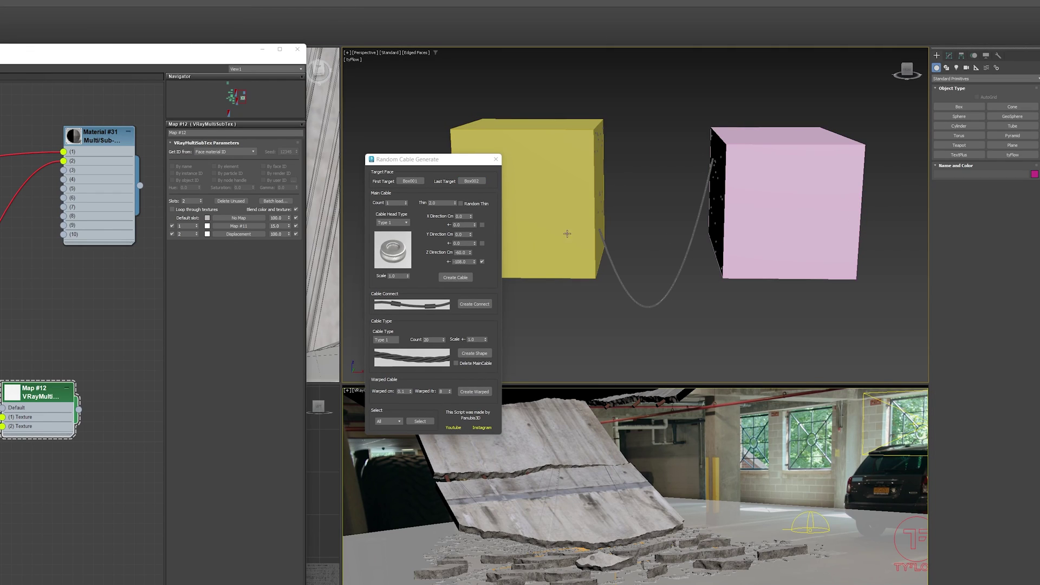
- Try generating additional hanging cables between the two box faces with the random Z-direction sag
scroll(669, 279, up, 3)
drag(469, 262, 432, 267)
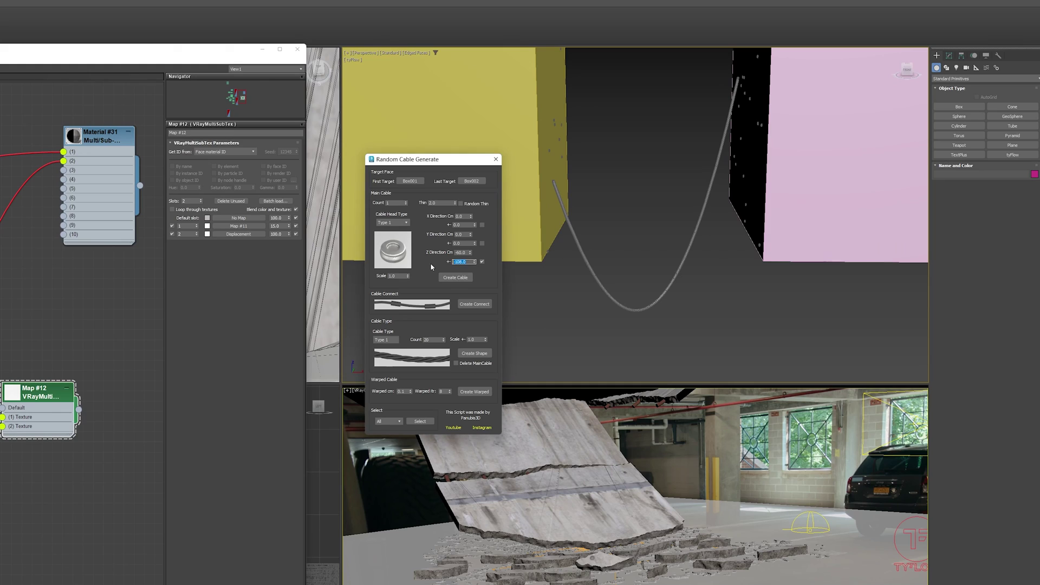
click(456, 277)
scroll(608, 297, down, 3)
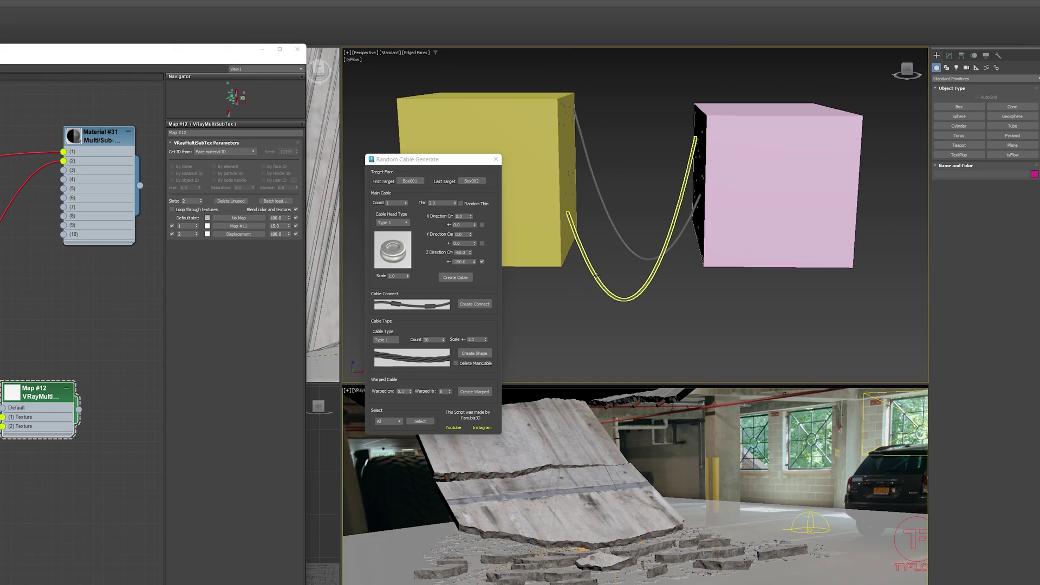
click(457, 280)
- Adjust the cable generator's Z-direction sag, delete the trial cables, and generate a new set of hanging cables
click(463, 252)
click(455, 278)
drag(677, 356, 677, 356)
key(Delete)
click(463, 280)
click(463, 280)
click(463, 280)
click(463, 280)
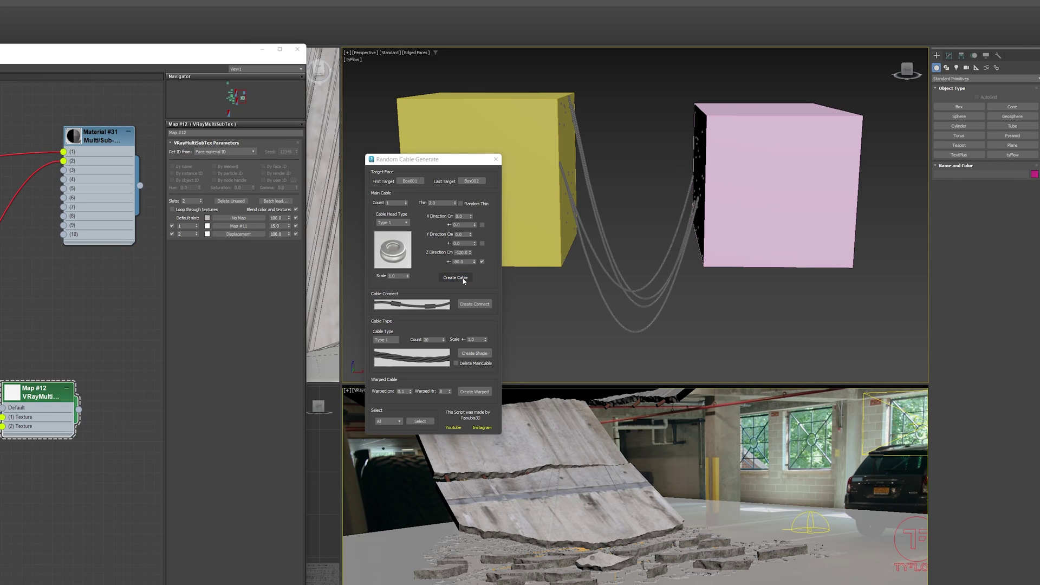
click(455, 277)
- Delete the yellow and pink target boxes, keeping the hanging cables
alt+middle_drag(650, 303, 667, 325)
click(542, 174)
ctrl+click(747, 211)
key(Delete)
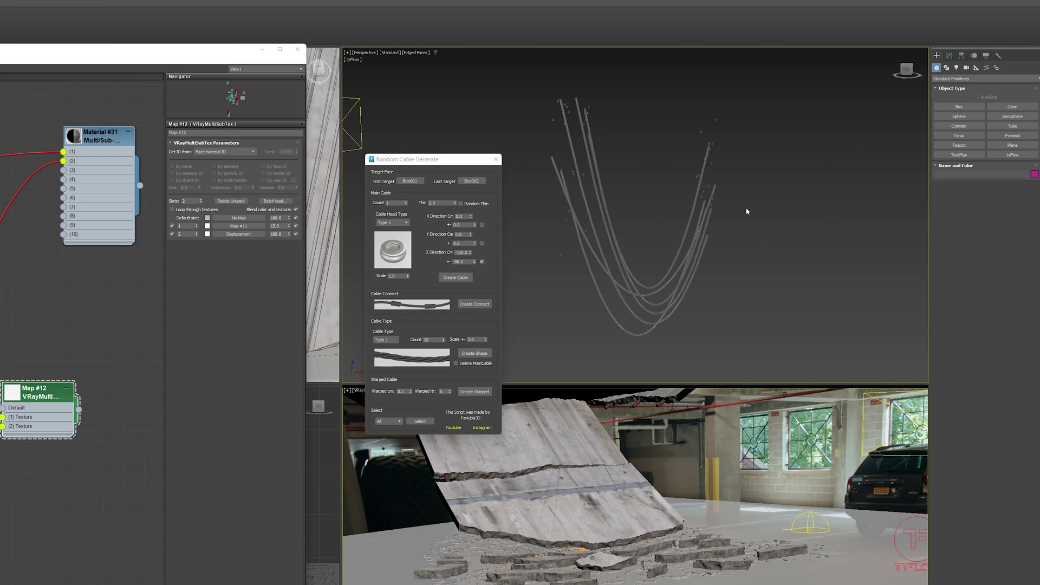
- Select all the Cablehead objects in the scene list and delete them
scroll(574, 261, up, 3)
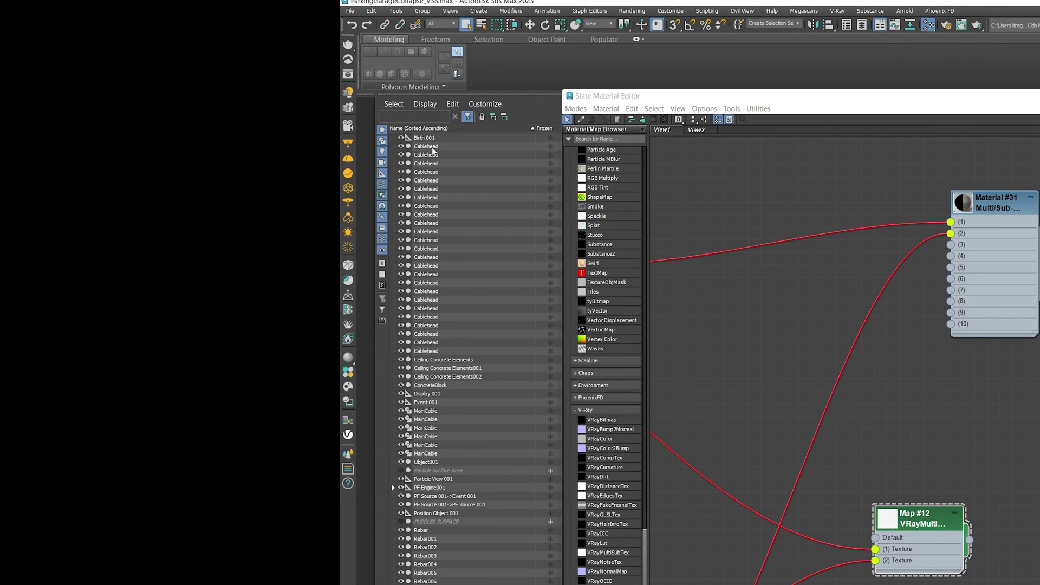
click(433, 146)
shift+click(435, 350)
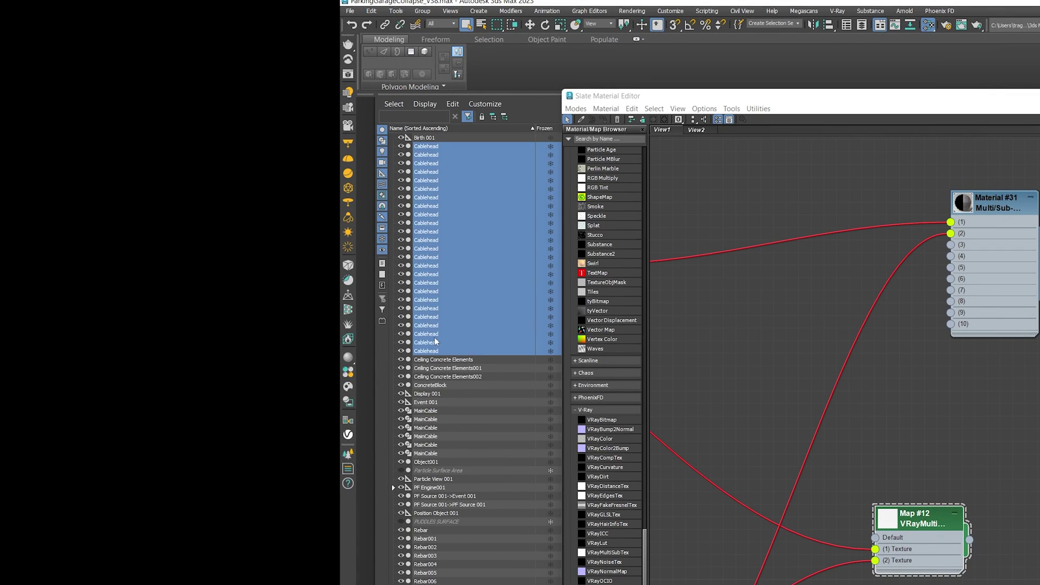
key(Delete)
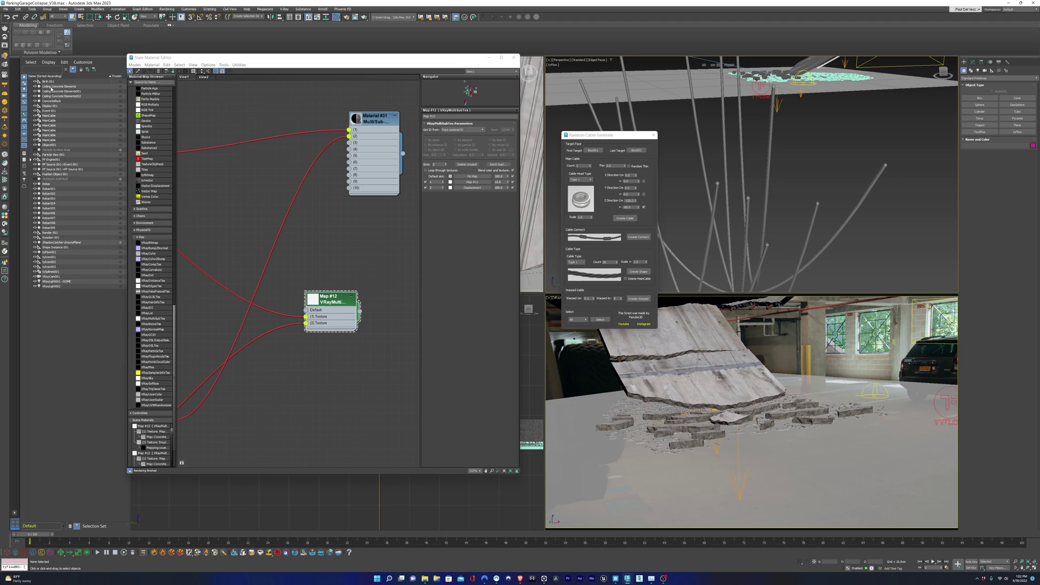
- Select the six MainCable objects and move them above the collapsed slab so they hang into the camera view
click(298, 18)
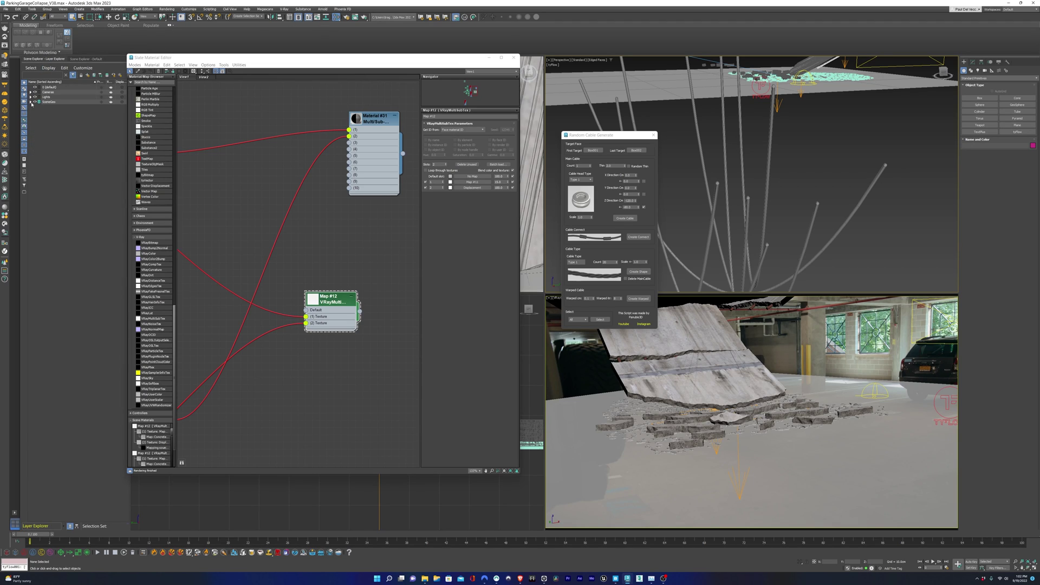
click(32, 102)
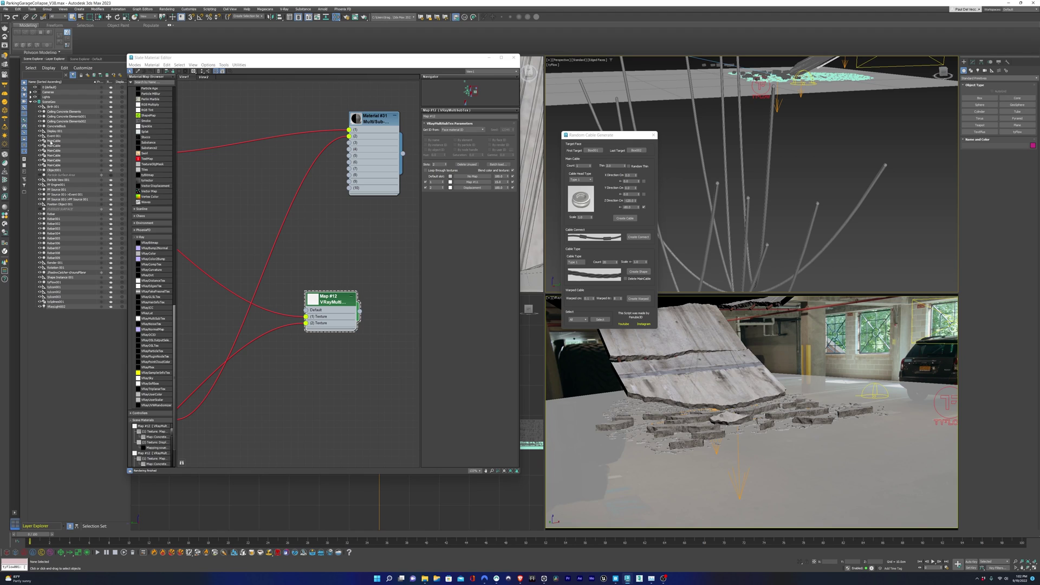
scroll(804, 216, down, 8)
alt+middle_drag(803, 216, 788, 203)
scroll(788, 203, up, 8)
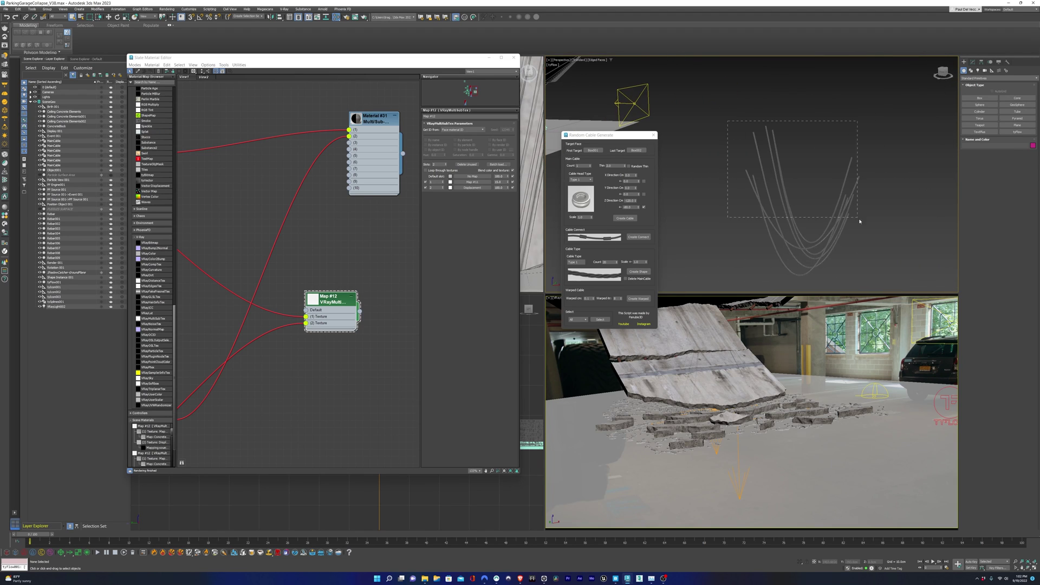
click(818, 228)
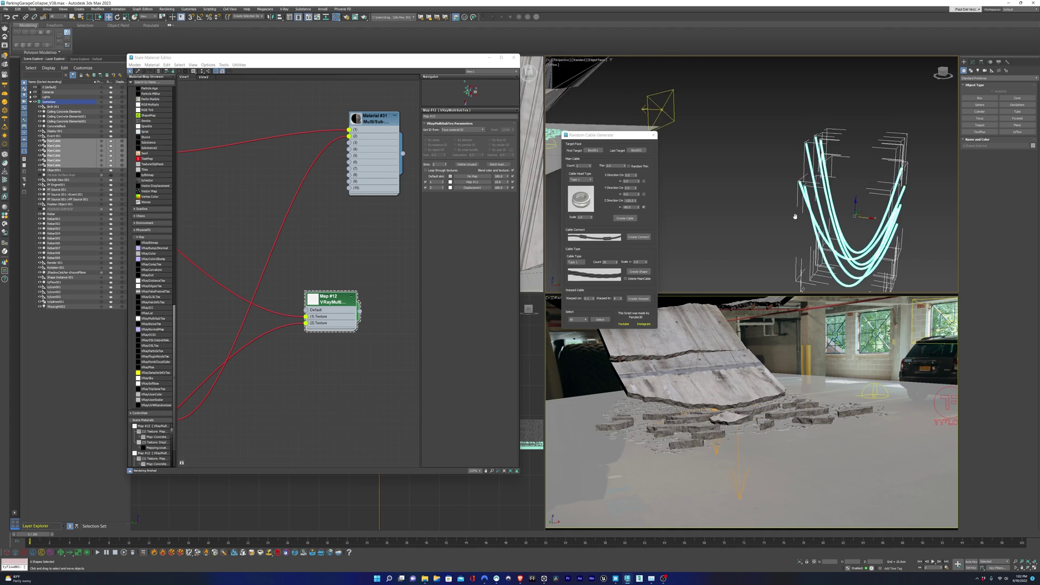
scroll(818, 208, down, 5)
key(t)
drag(714, 176, 747, 169)
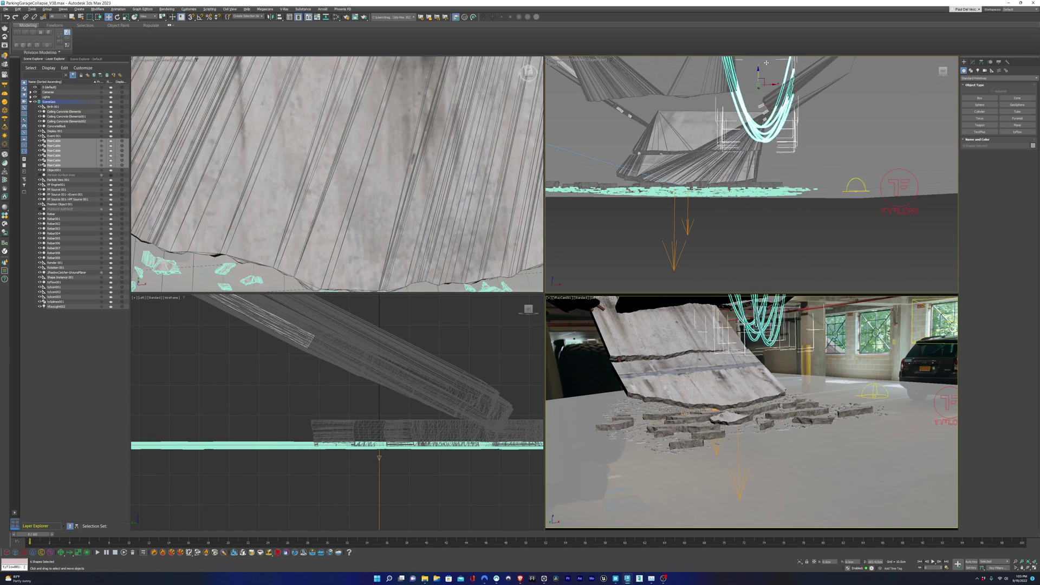
drag(776, 68, 755, 67)
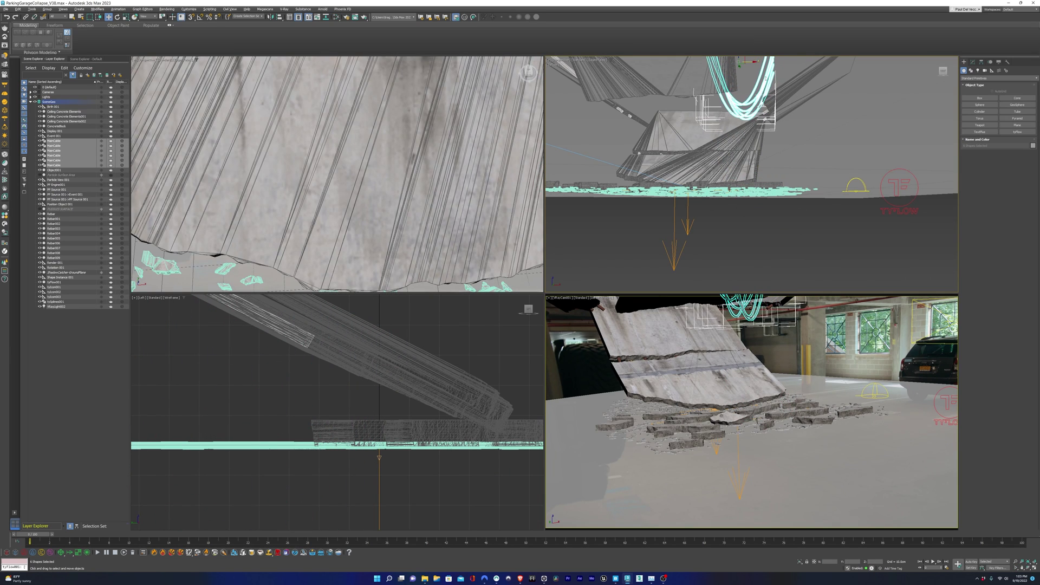
- Create a Dummy helper and position it between the upper ends of the hanging cables
click(979, 98)
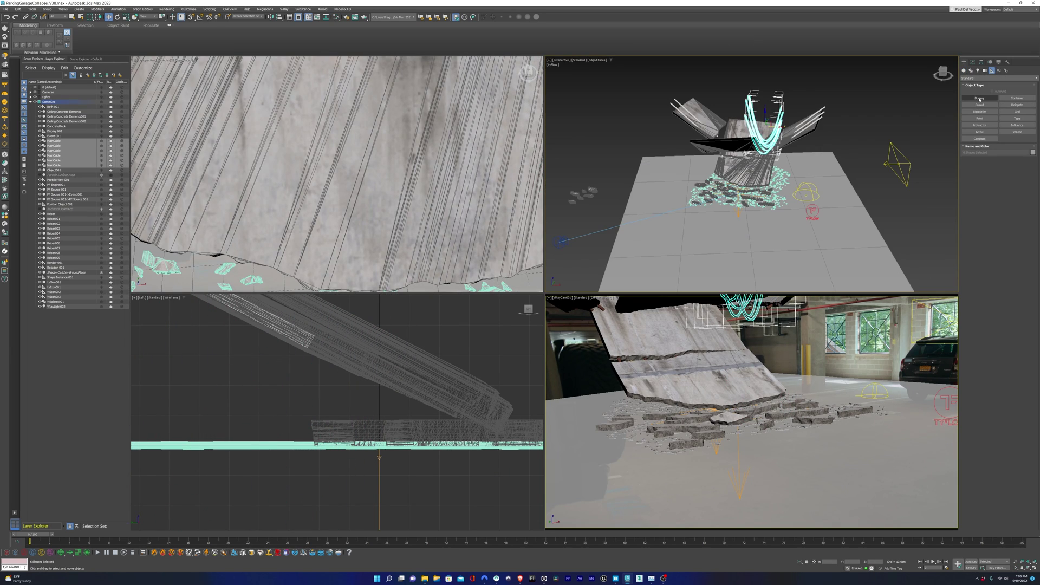
alt+middle_drag(704, 173, 737, 185)
drag(752, 182, 758, 187)
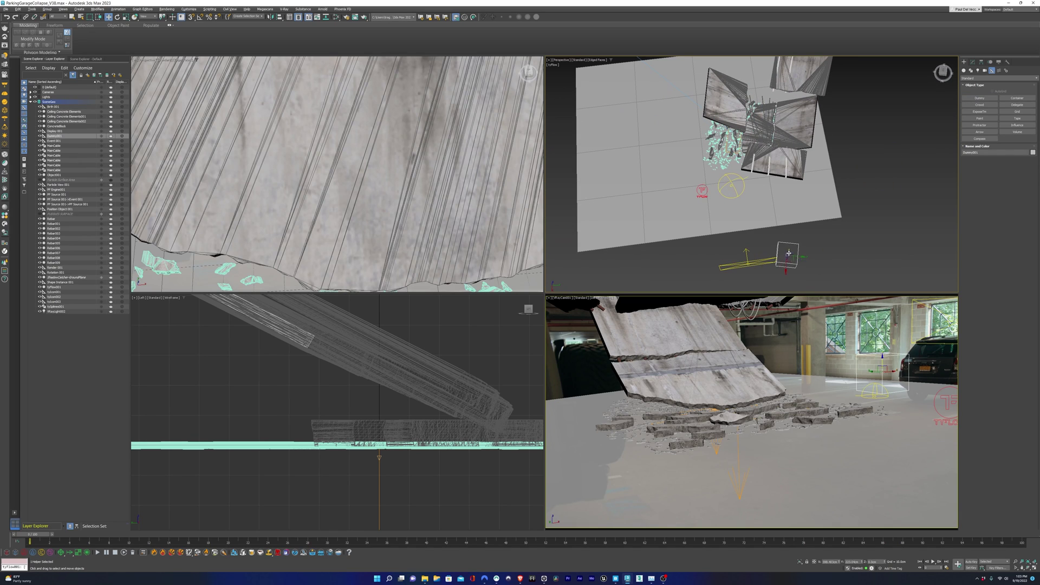
key(w)
alt+middle_drag(759, 189, 780, 206)
scroll(801, 236, up, 2)
drag(800, 236, 758, 249)
alt+middle_drag(756, 260, 682, 198)
key(e)
key(r)
key(e)
scroll(699, 194, up, 10)
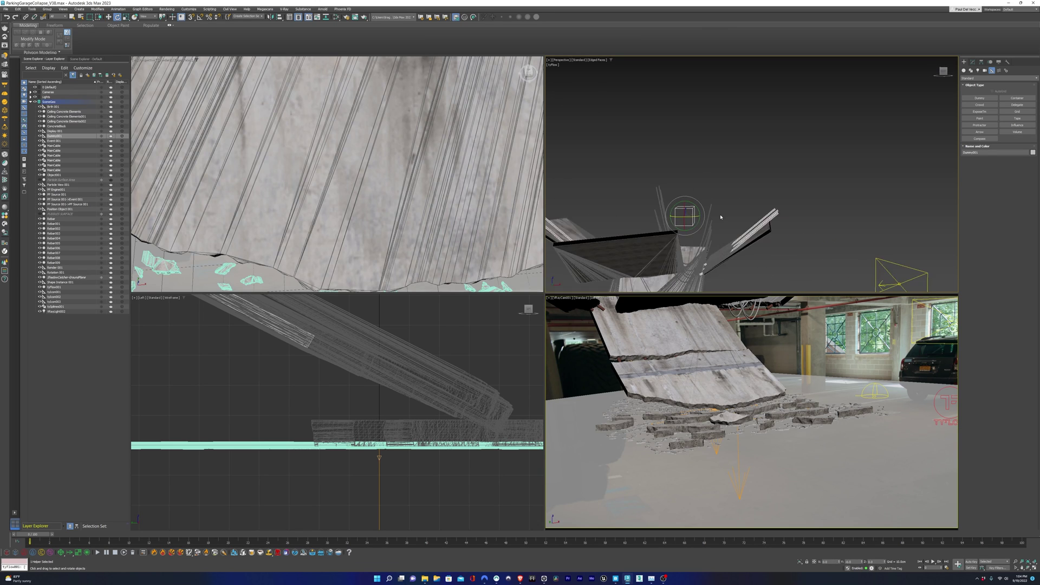
- Link the six hanging cables to the Dummy helper as their parent
drag(722, 196, 678, 217)
alt+middle_drag(677, 217, 668, 222)
click(26, 17)
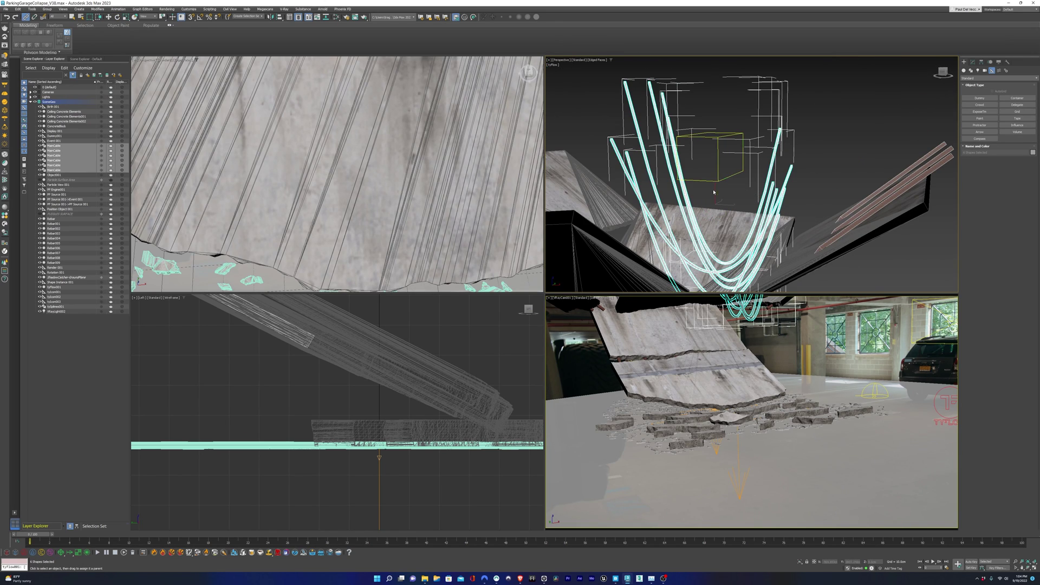
drag(713, 191, 716, 163)
click(719, 162)
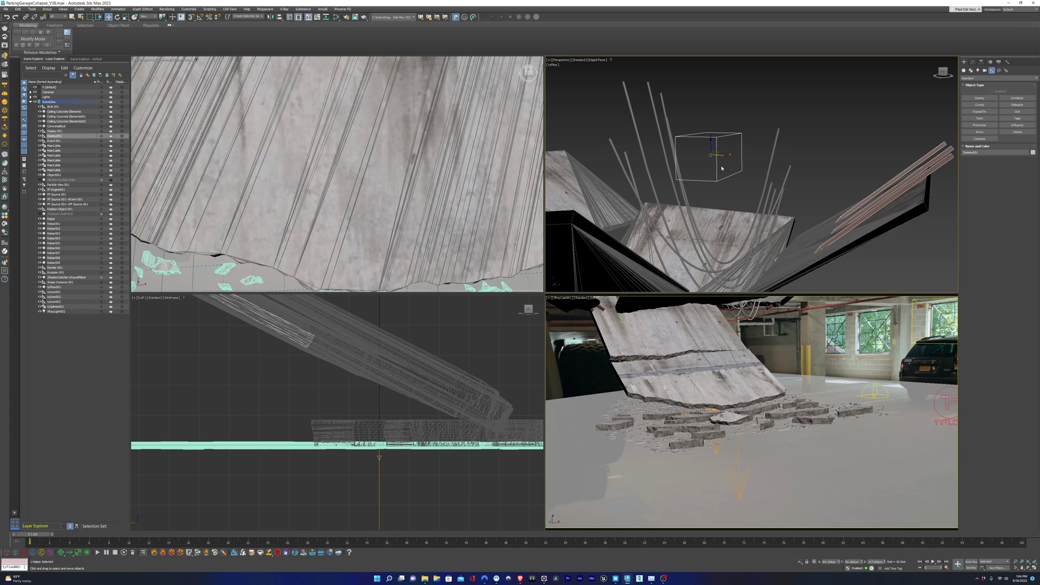
- Clone the cables and their Dummy helper as copies, placing them by the ceiling slab on the opposite side
key(shift+z)
key(shift+z)
key(ctrl+z)
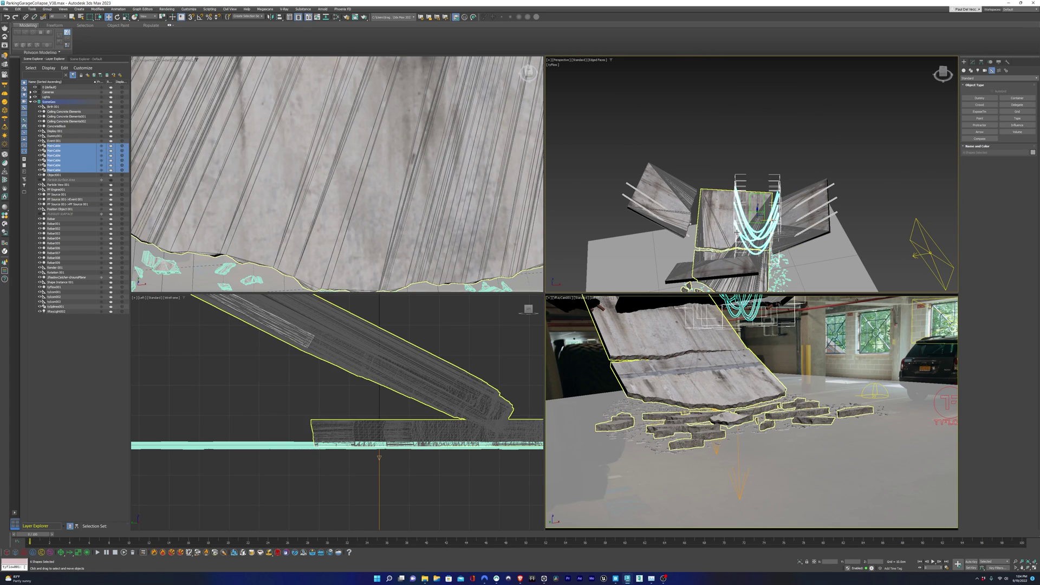
alt+middle_drag(758, 208, 755, 216)
shift+drag(755, 216, 691, 213)
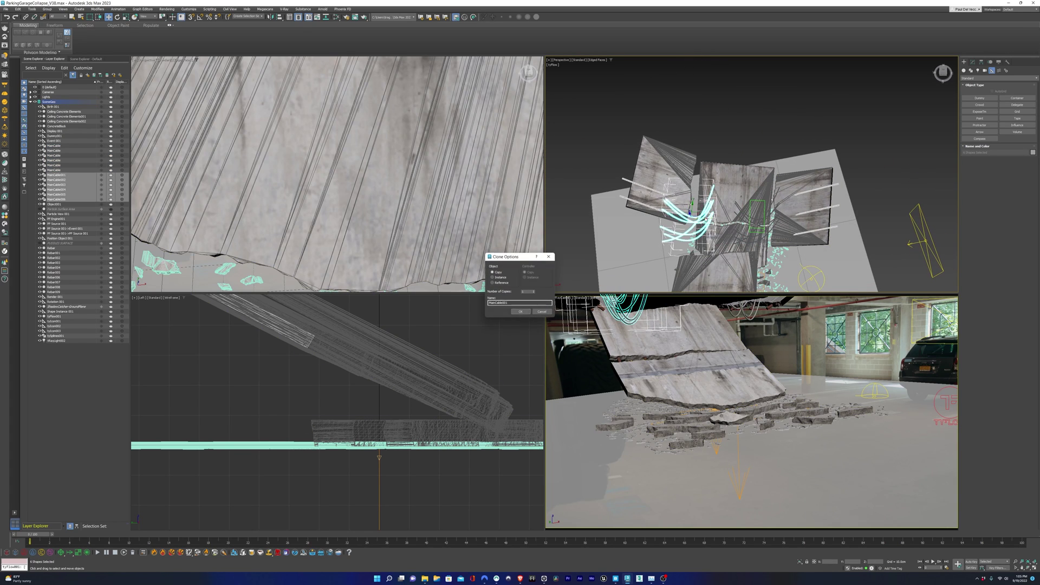
click(520, 312)
click(760, 211)
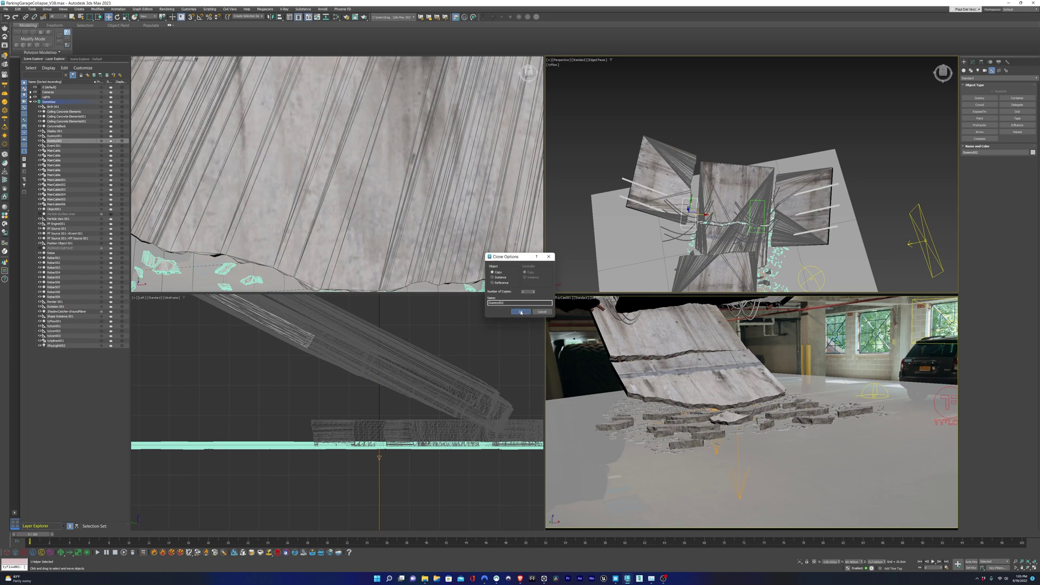
click(520, 312)
- Link the six cloned hanging cables to their copied Dummy helper as parent
key(z)
click(26, 17)
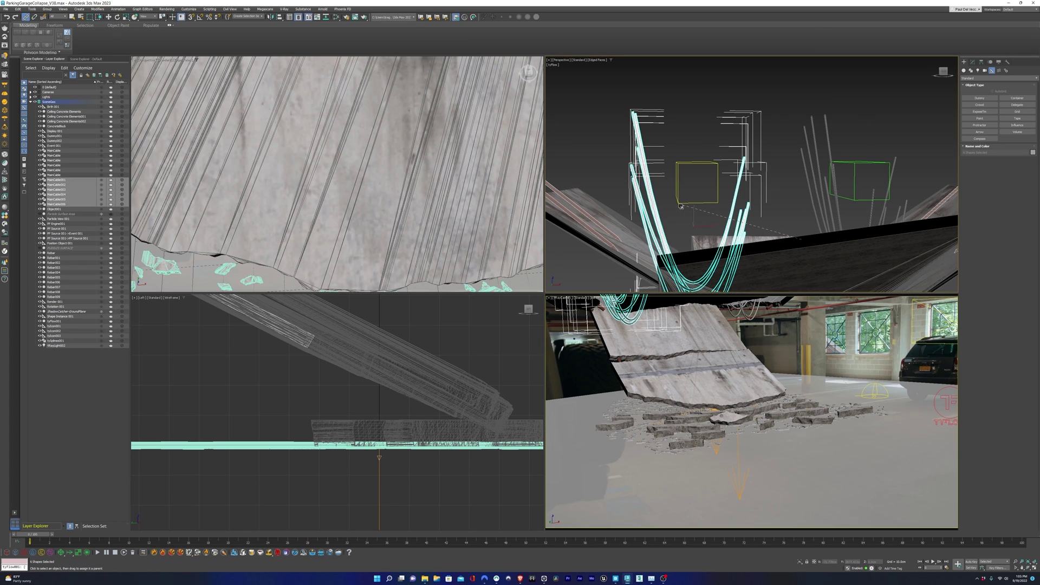
drag(692, 218, 692, 172)
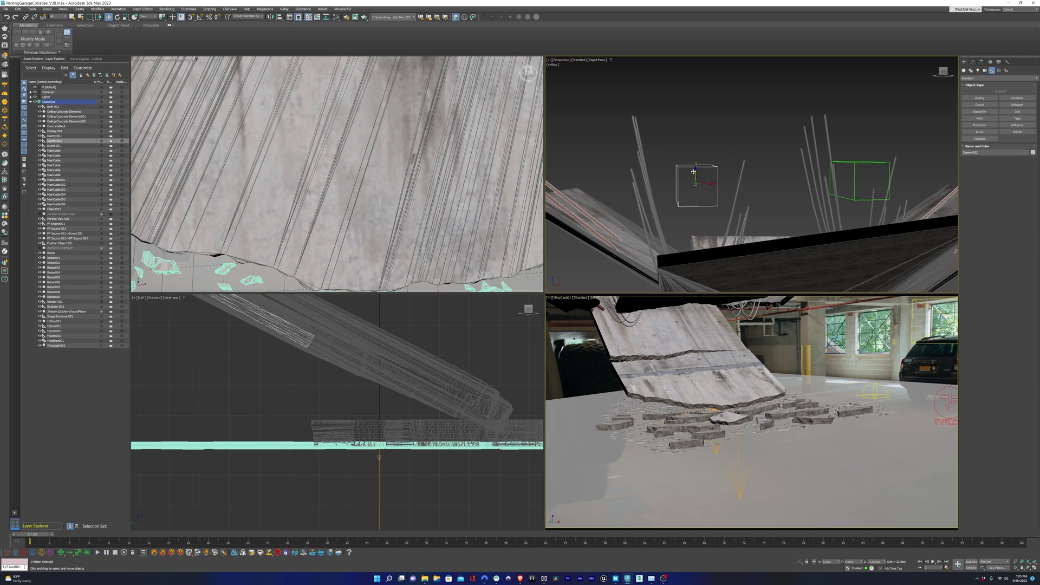
- Add a new VRayMtl for the selected hanging cables and name it CABLE MAT
click(336, 17)
click(204, 77)
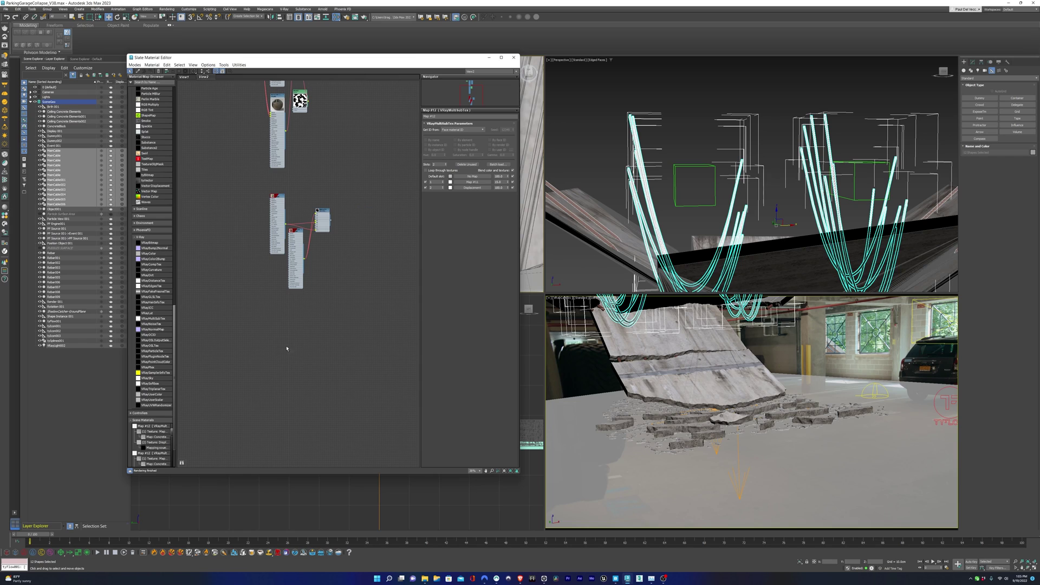
scroll(150, 264, up, 10)
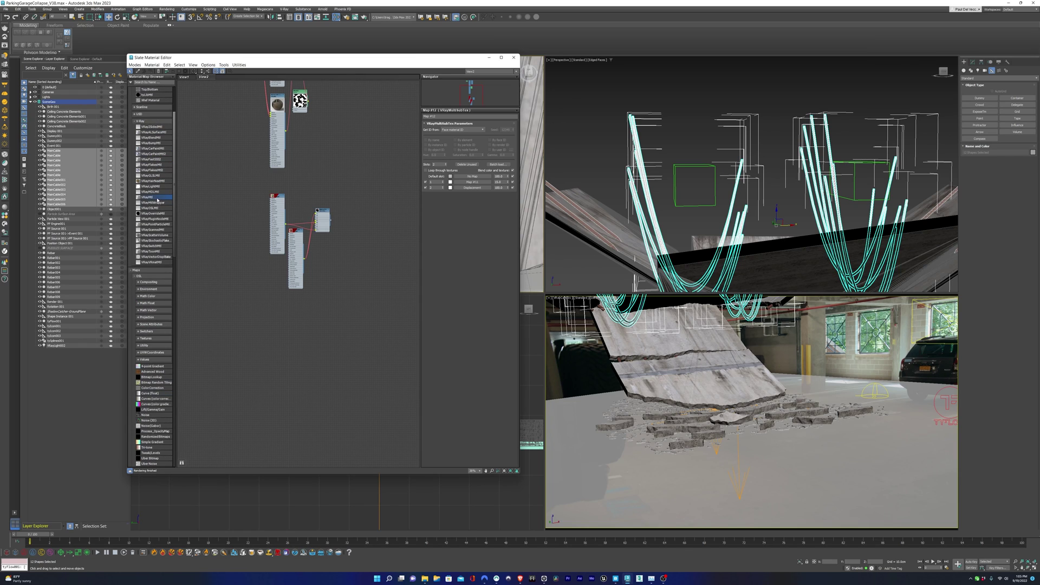
drag(153, 197, 265, 361)
key(z)
click(469, 116)
text(CABLE MAT)
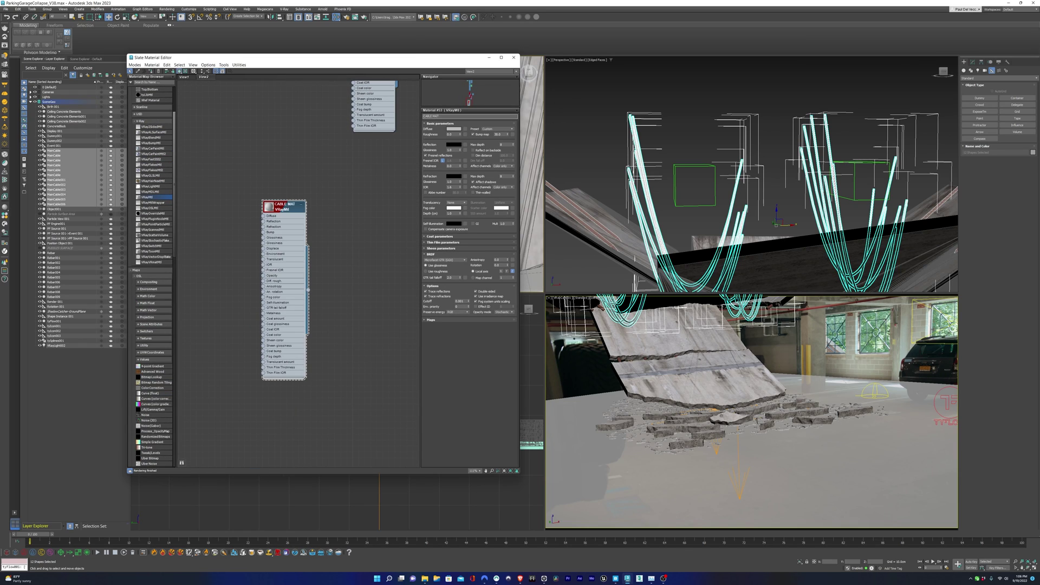
- Set the cable material's diffuse colour to black and its reflection value to 50, and render a test frame
click(454, 129)
drag(417, 99, 382, 98)
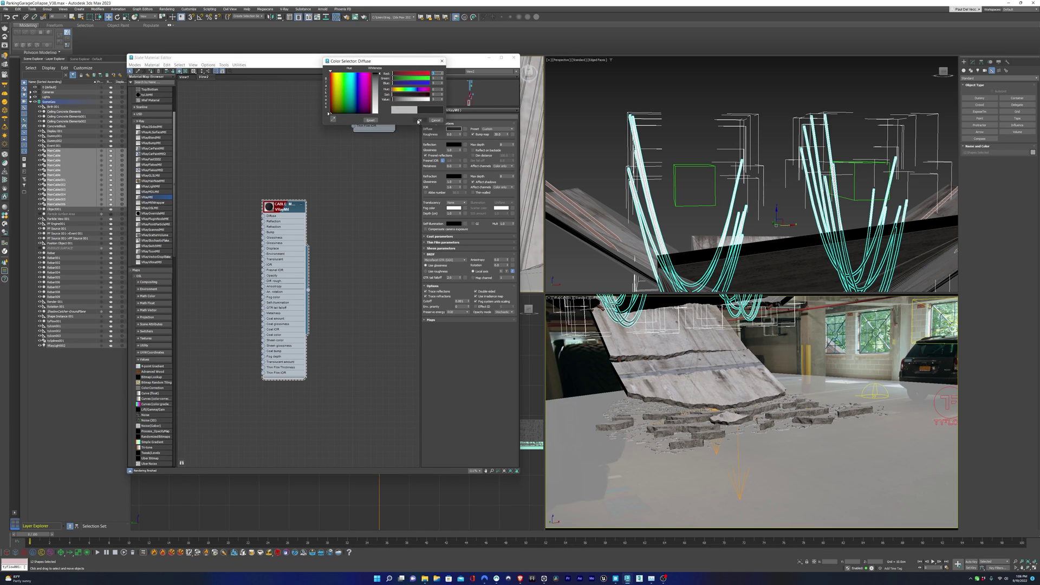
click(418, 120)
click(454, 145)
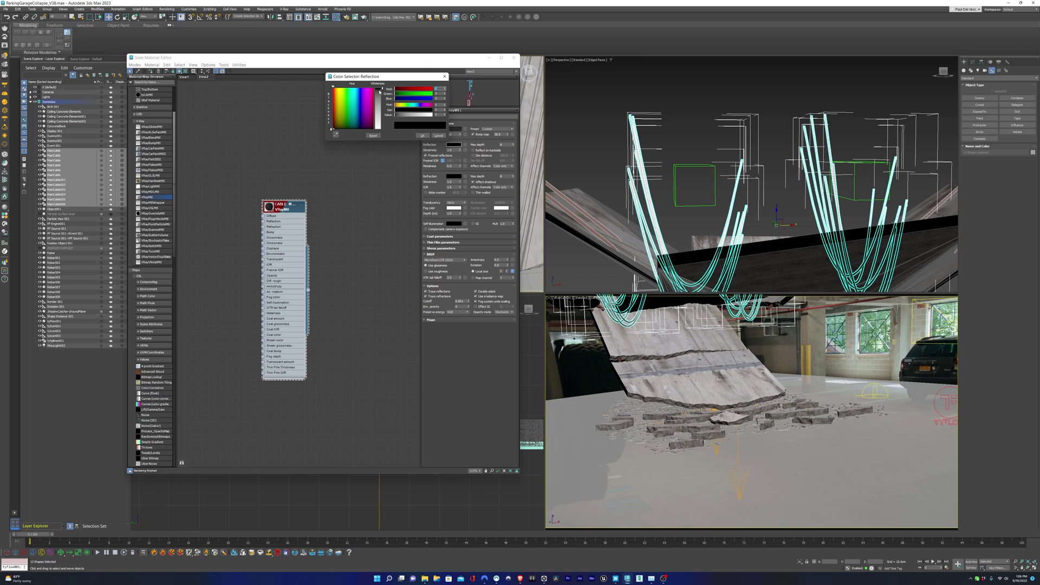
text(50)
click(422, 136)
key(shift+q)
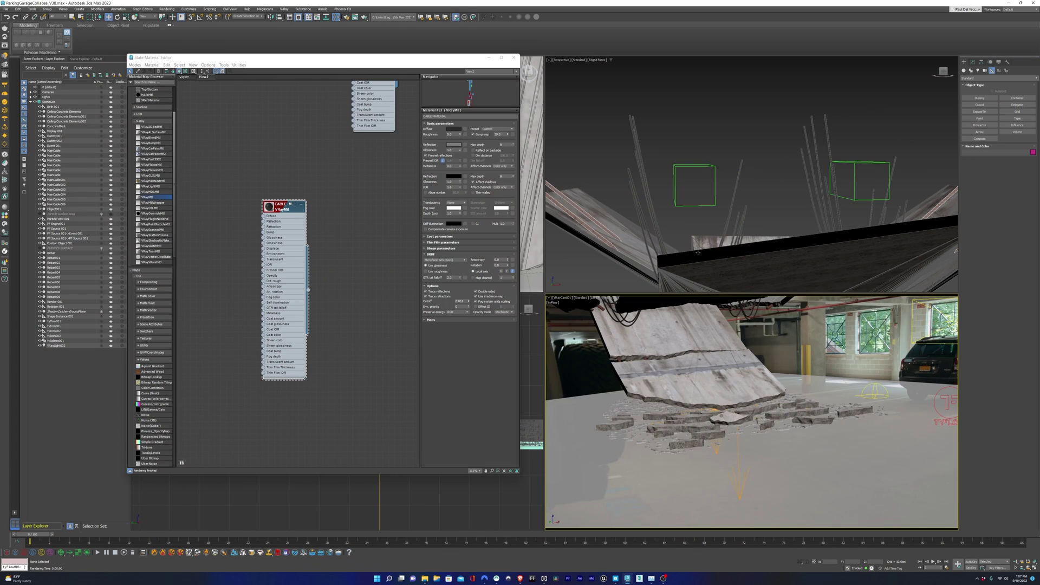
- Adjust the lower broken piece of the concrete block at element level and position the rebar along the crack
click(977, 63)
key(5)
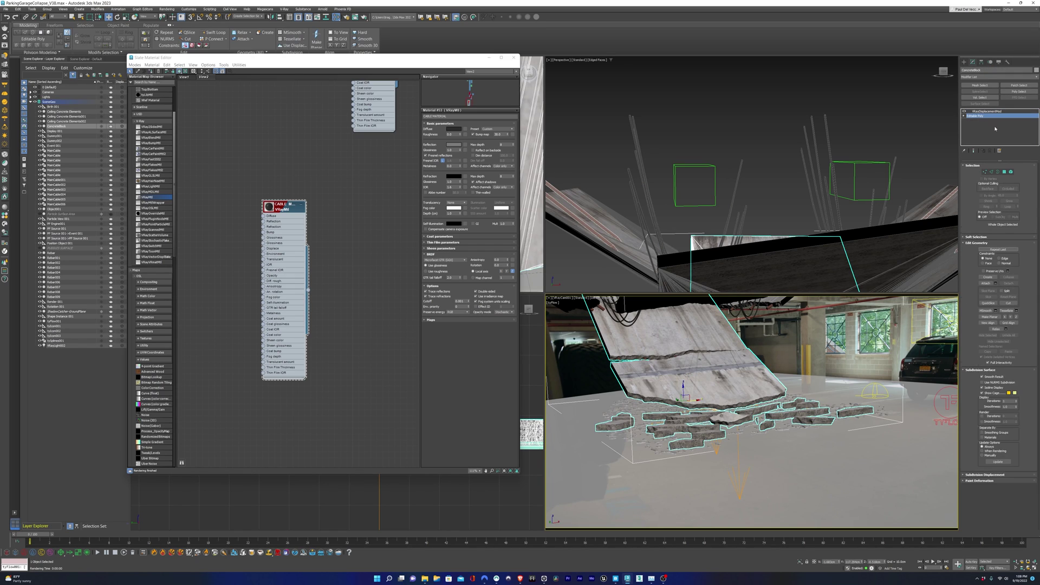
click(680, 341)
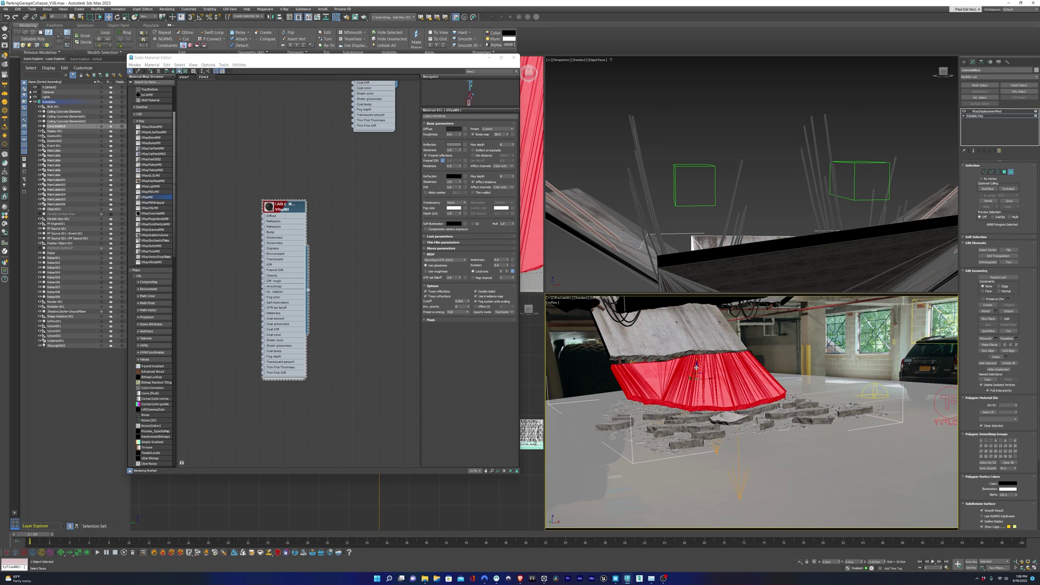
click(621, 364)
click(986, 111)
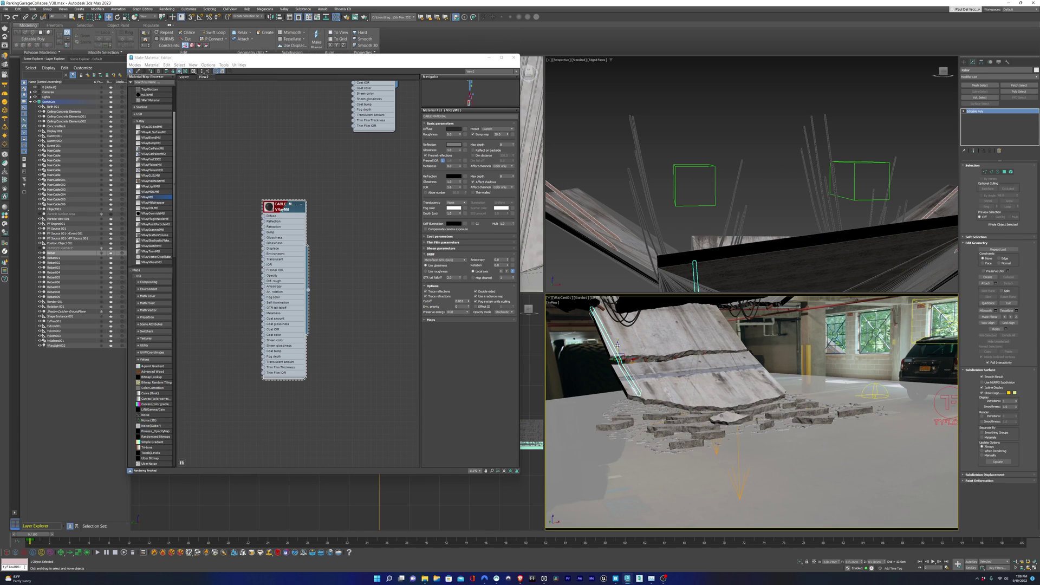
click(976, 115)
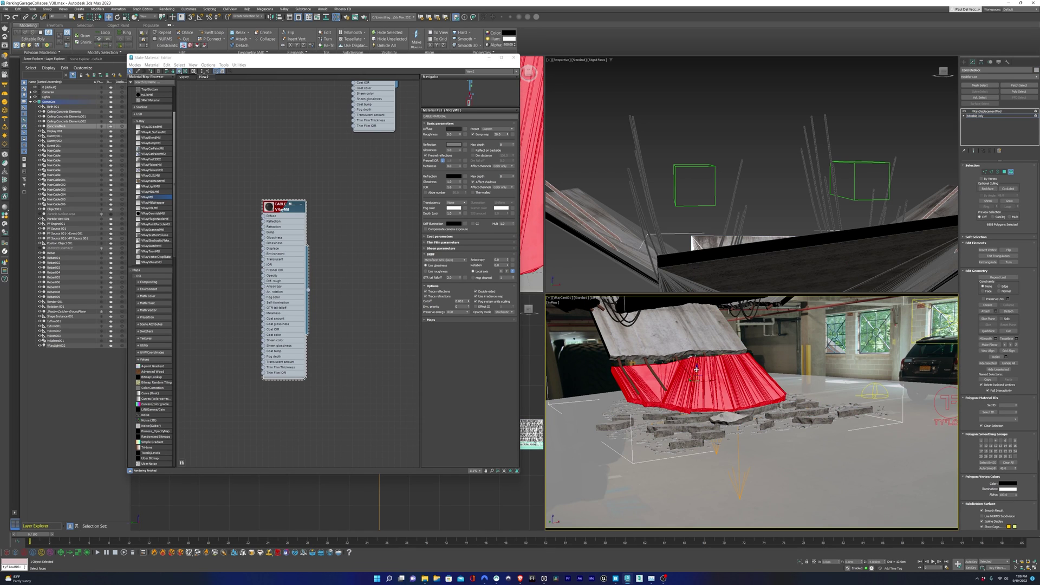
click(618, 344)
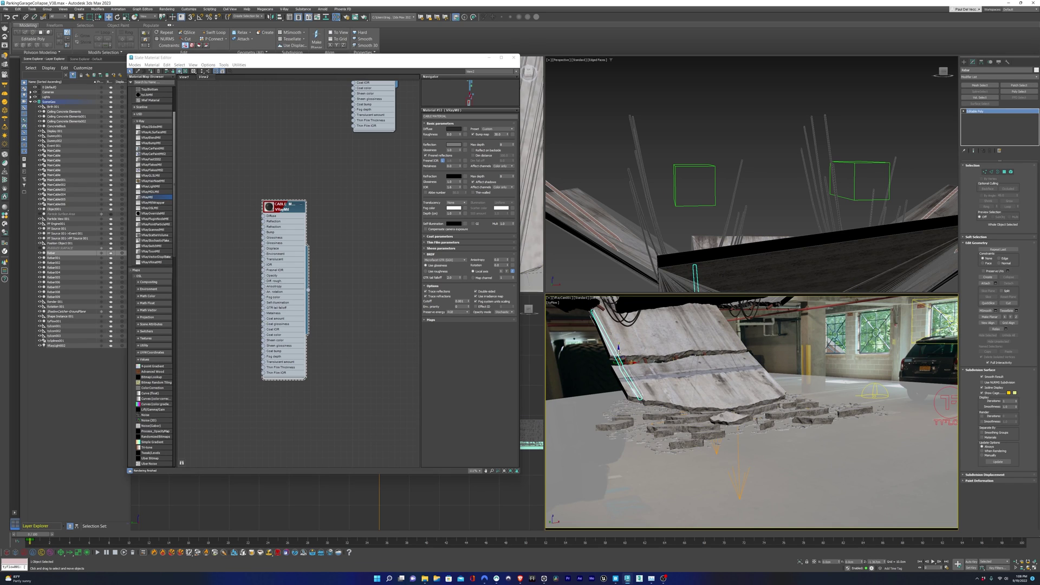
click(617, 346)
- Open the tyFlow editor for the ivy growth flow and test-render the ivy over the collapsed slab
key(6)
drag(422, 182, 312, 162)
key(shift+q)
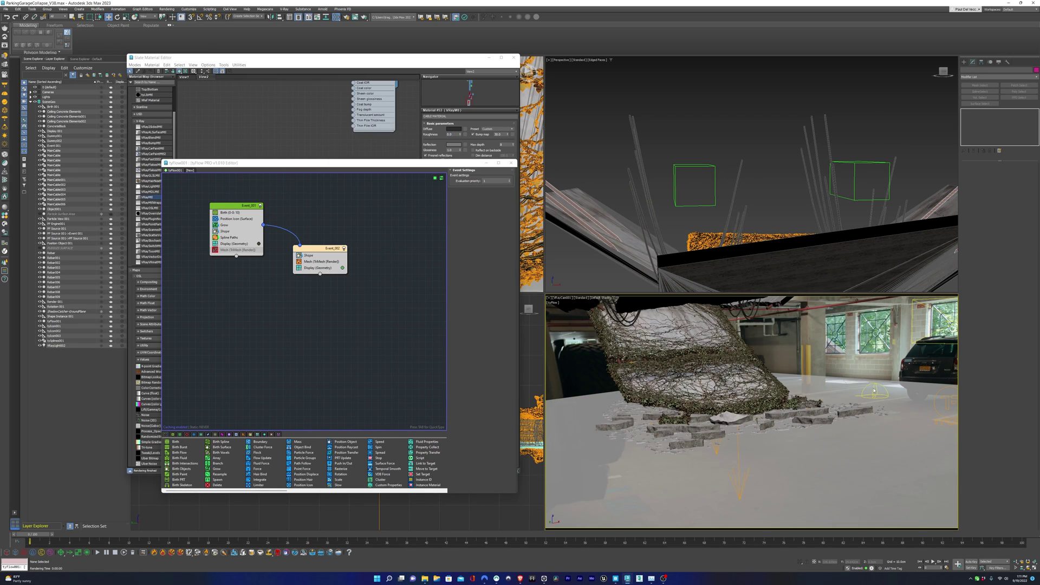
key(shift+q)
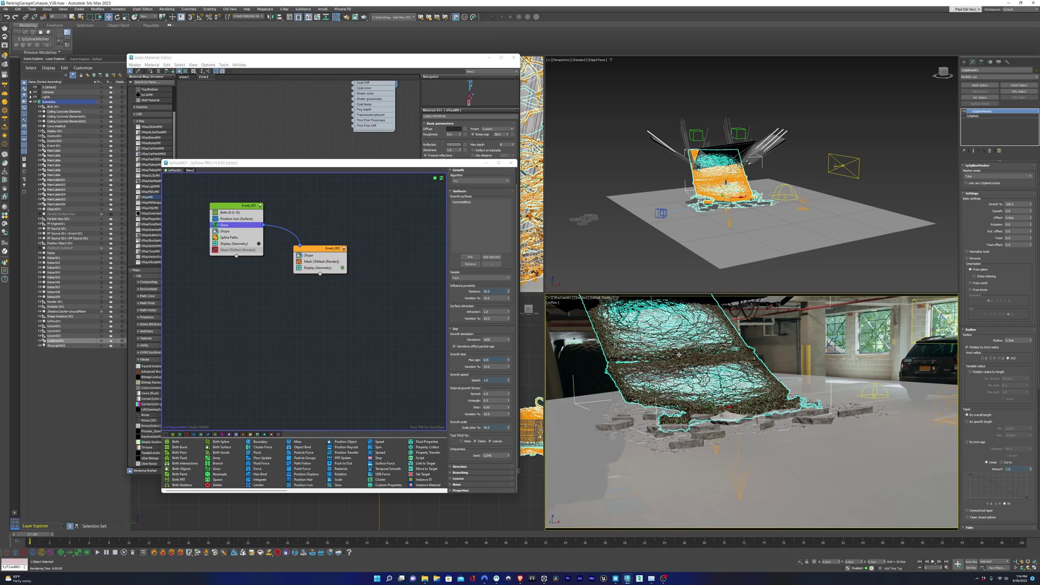
- Clone the V-Ray light beside the collapsed slab
click(802, 380)
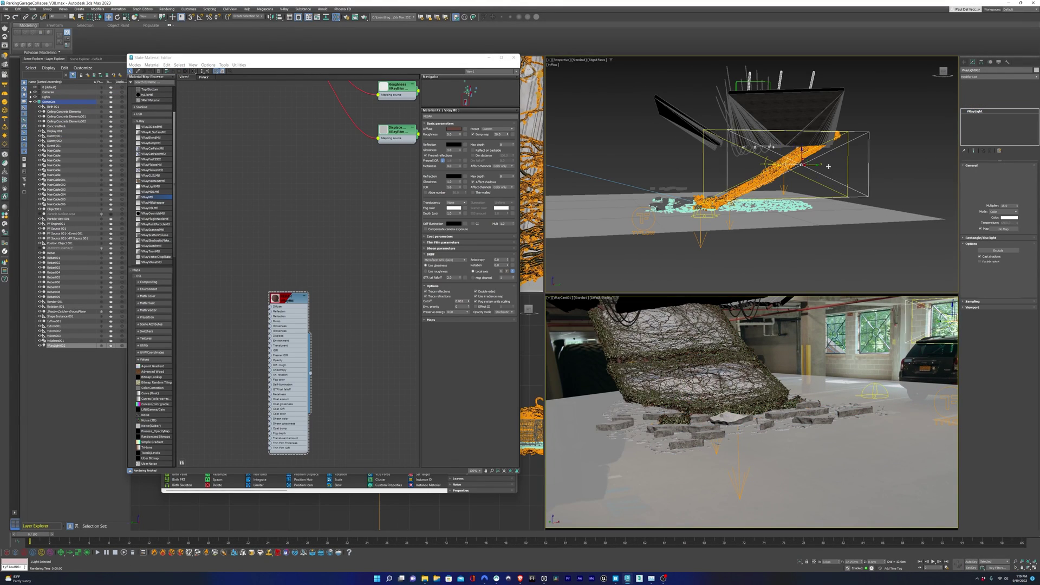
shift+drag(802, 163, 767, 163)
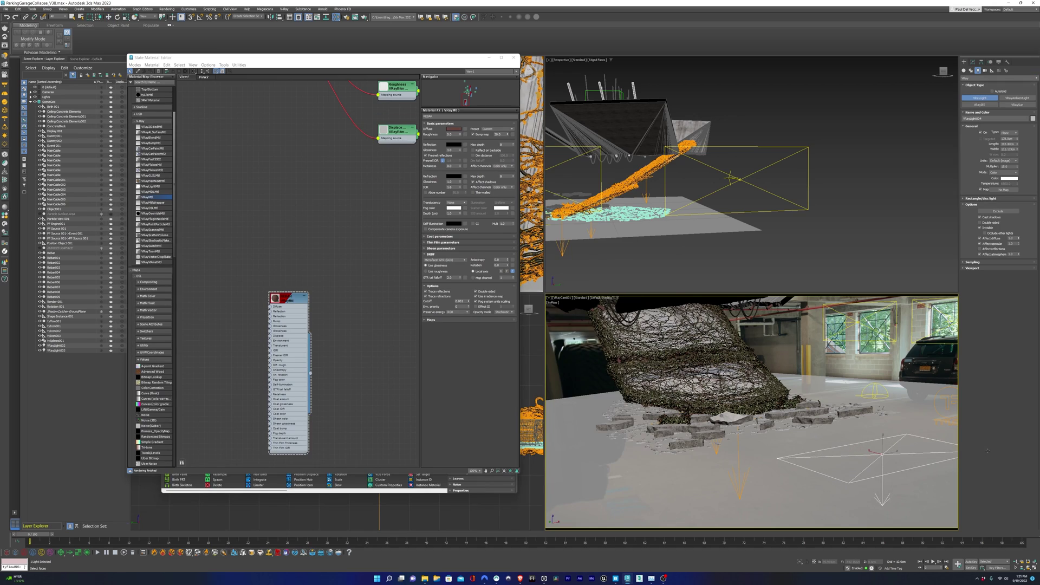
- Rotate the new V-Ray plane light near the windows, increase its width, and render a test frame
key(e)
click(973, 61)
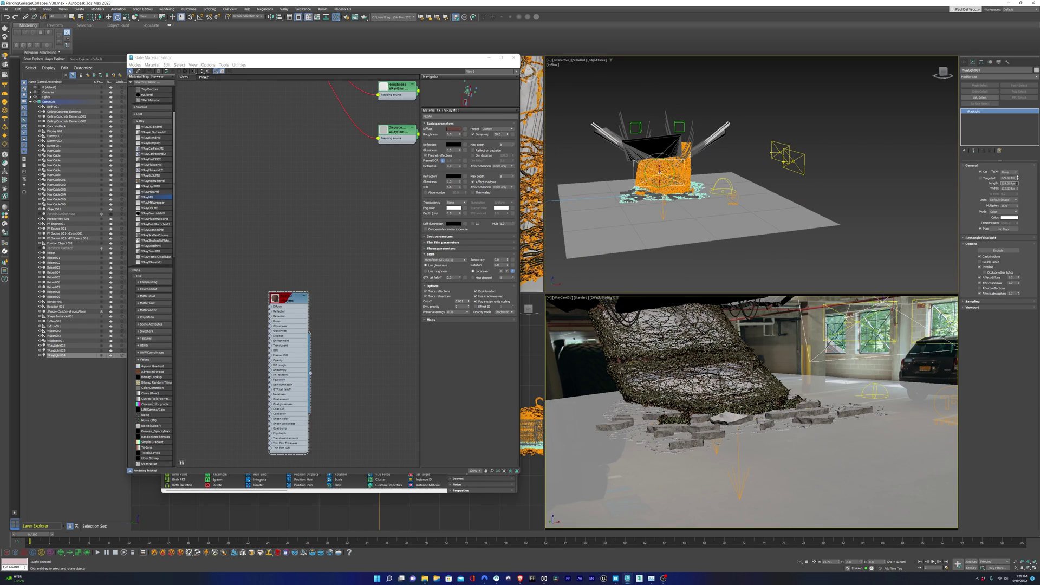
drag(1018, 189, 1017, 168)
click(680, 373)
key(shift+q)
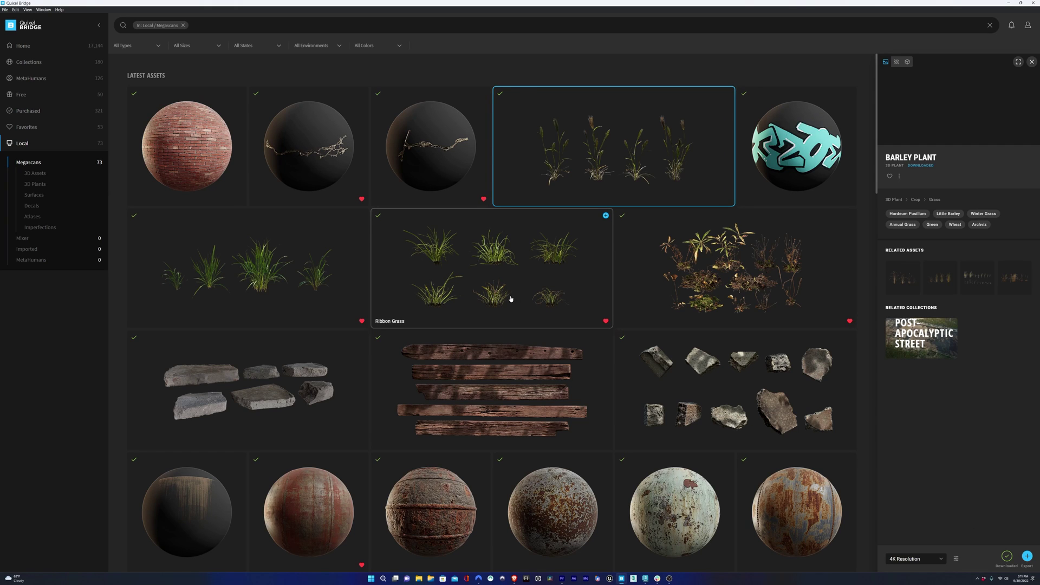
- In Quixel Bridge, add Ribbon Grass and the taller grass clumps to the Barley Plant selection and export them to 3ds Max
ctrl+click(510, 298)
ctrl+click(249, 271)
click(1027, 556)
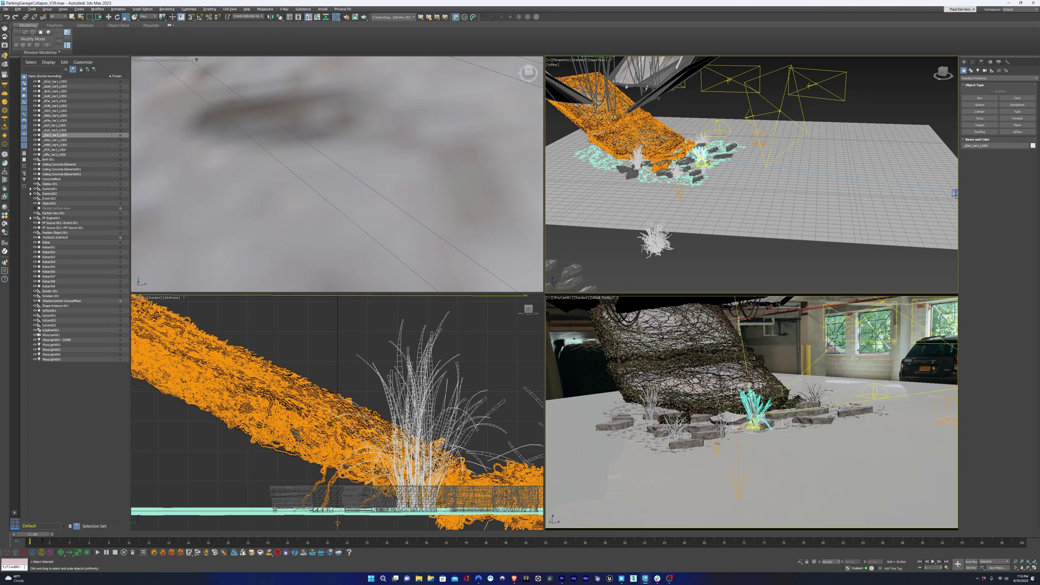
- Position the imported grass plants among the rubble at the base of the slab and render a test frame
key(Up)
key(Up)
key(Up)
key(Up)
key(w)
key(Up)
key(Down)
key(Down)
key(Down)
key(Down)
key(Down)
key(Down)
key(Down)
click(770, 330)
key(shift+q)
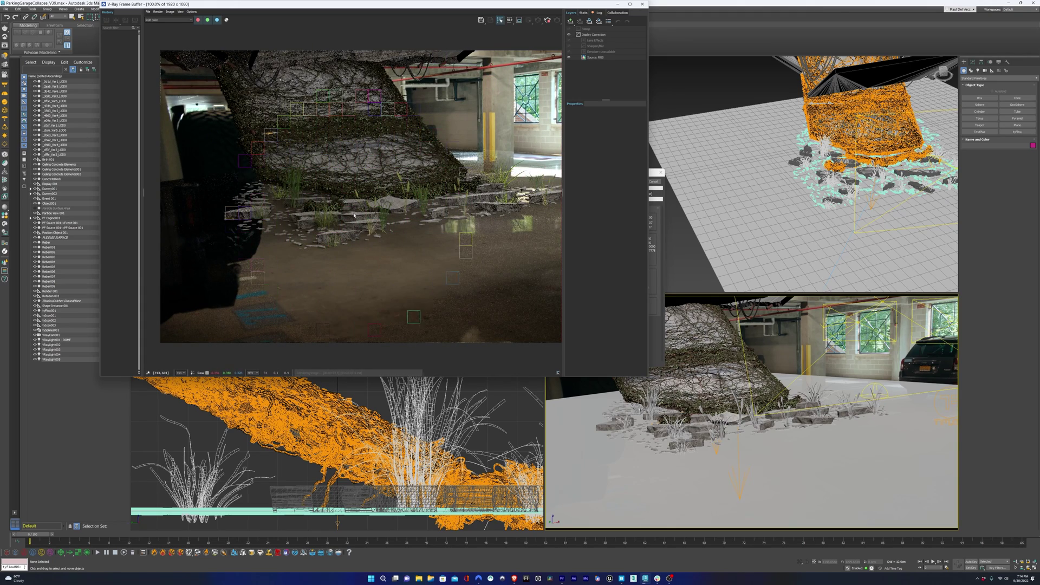
- Select the grass, ceiling concrete, slab, rebar and ivy objects, and adjust the collapsed concrete block together with its rebar
click(72, 174)
ctrl+click(72, 175)
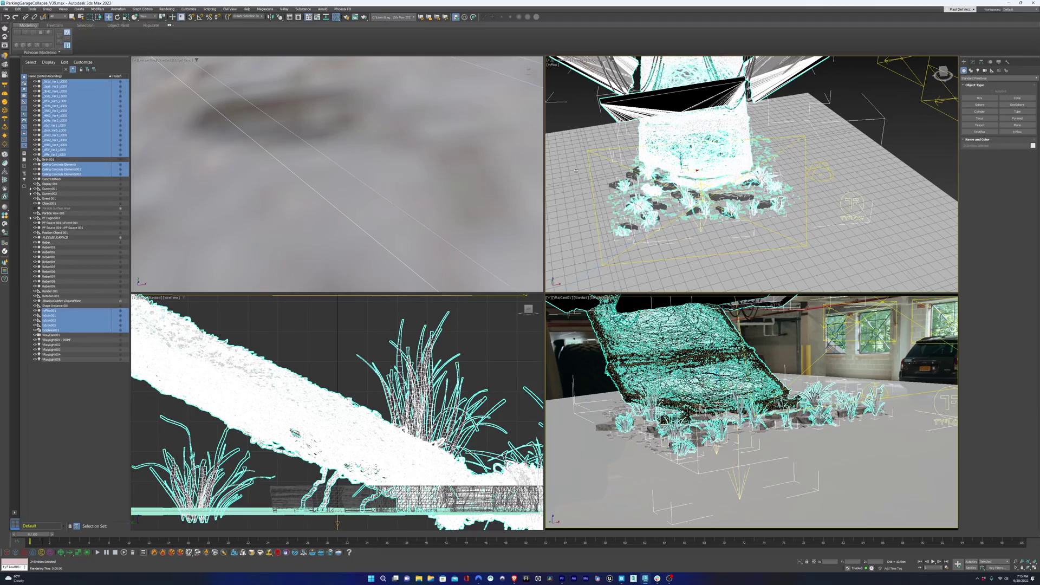
ctrl+click(727, 392)
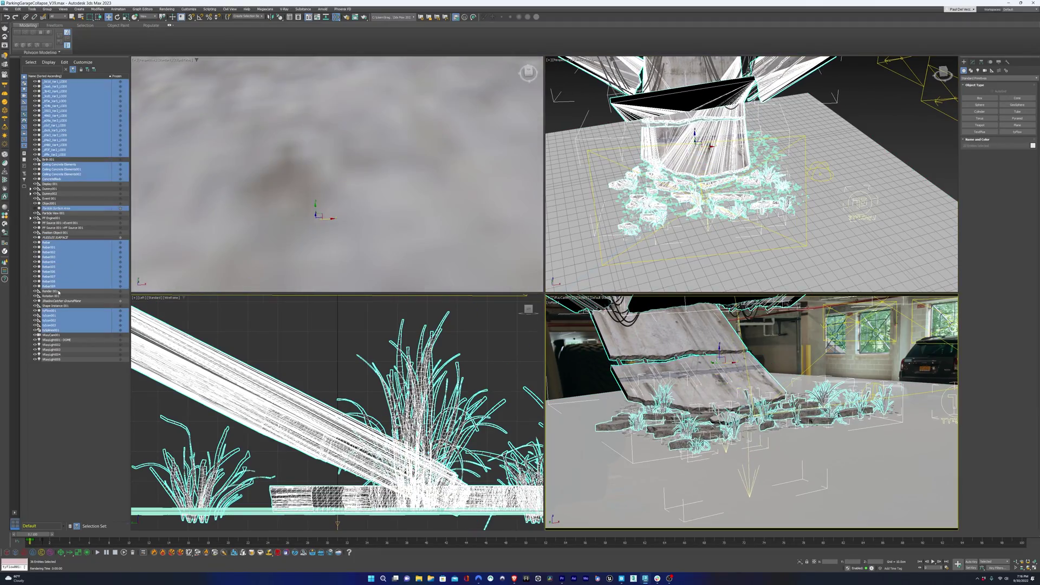
ctrl+click(728, 392)
click(727, 393)
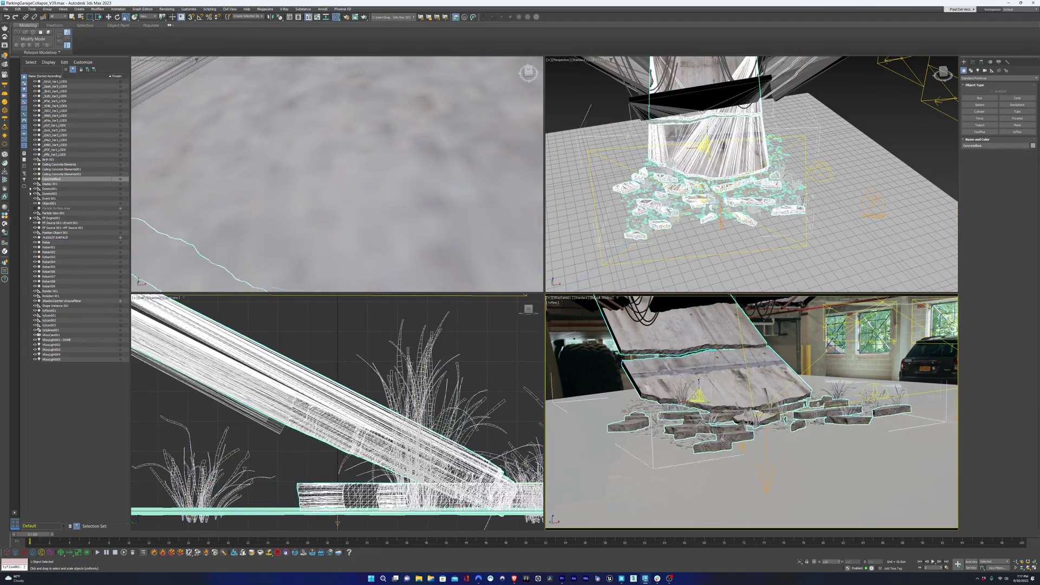
ctrl+drag(56, 242, 55, 262)
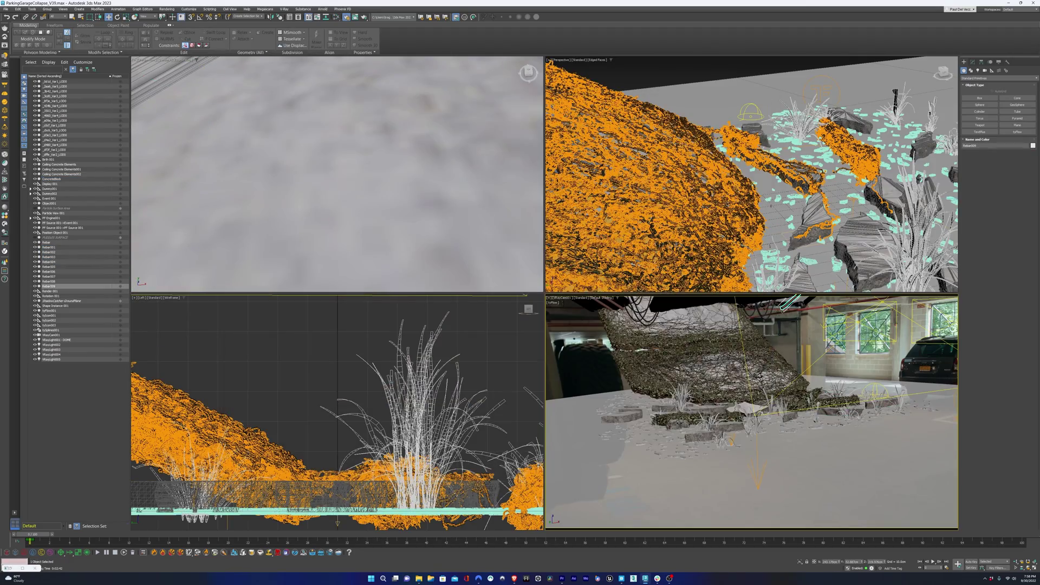
- Examine the ivy-covered rubble and grass beside the slab up close and render a test frame
key(z)
alt+middle_drag(717, 153, 646, 89)
click(697, 145)
click(672, 143)
click(646, 88)
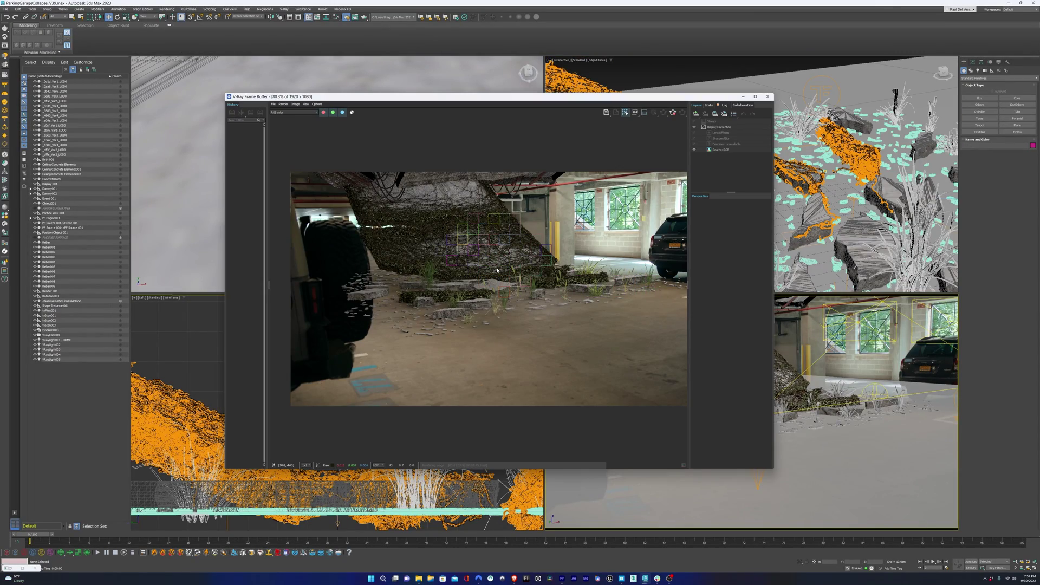